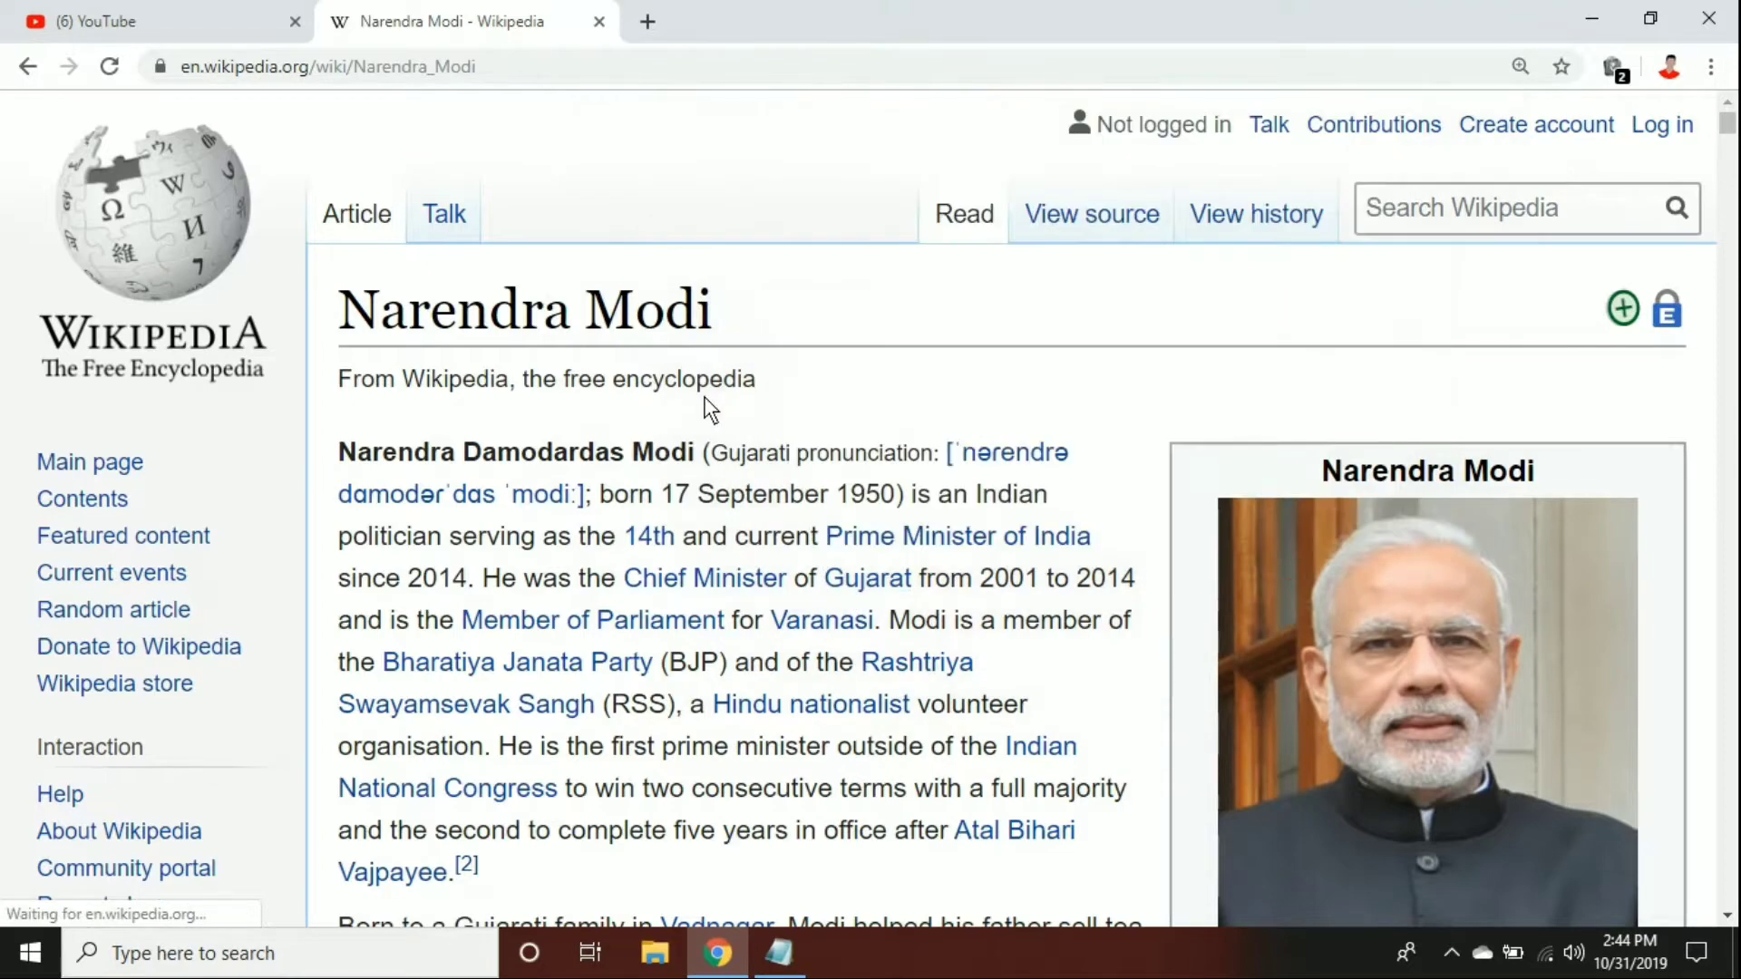
Look through the Narendra Modi Wikipedia article, including its introduction, contents list and infobox
{"action": "scroll", "coordinate": [725, 481], "scroll_direction": "down", "scroll_amount": 5}
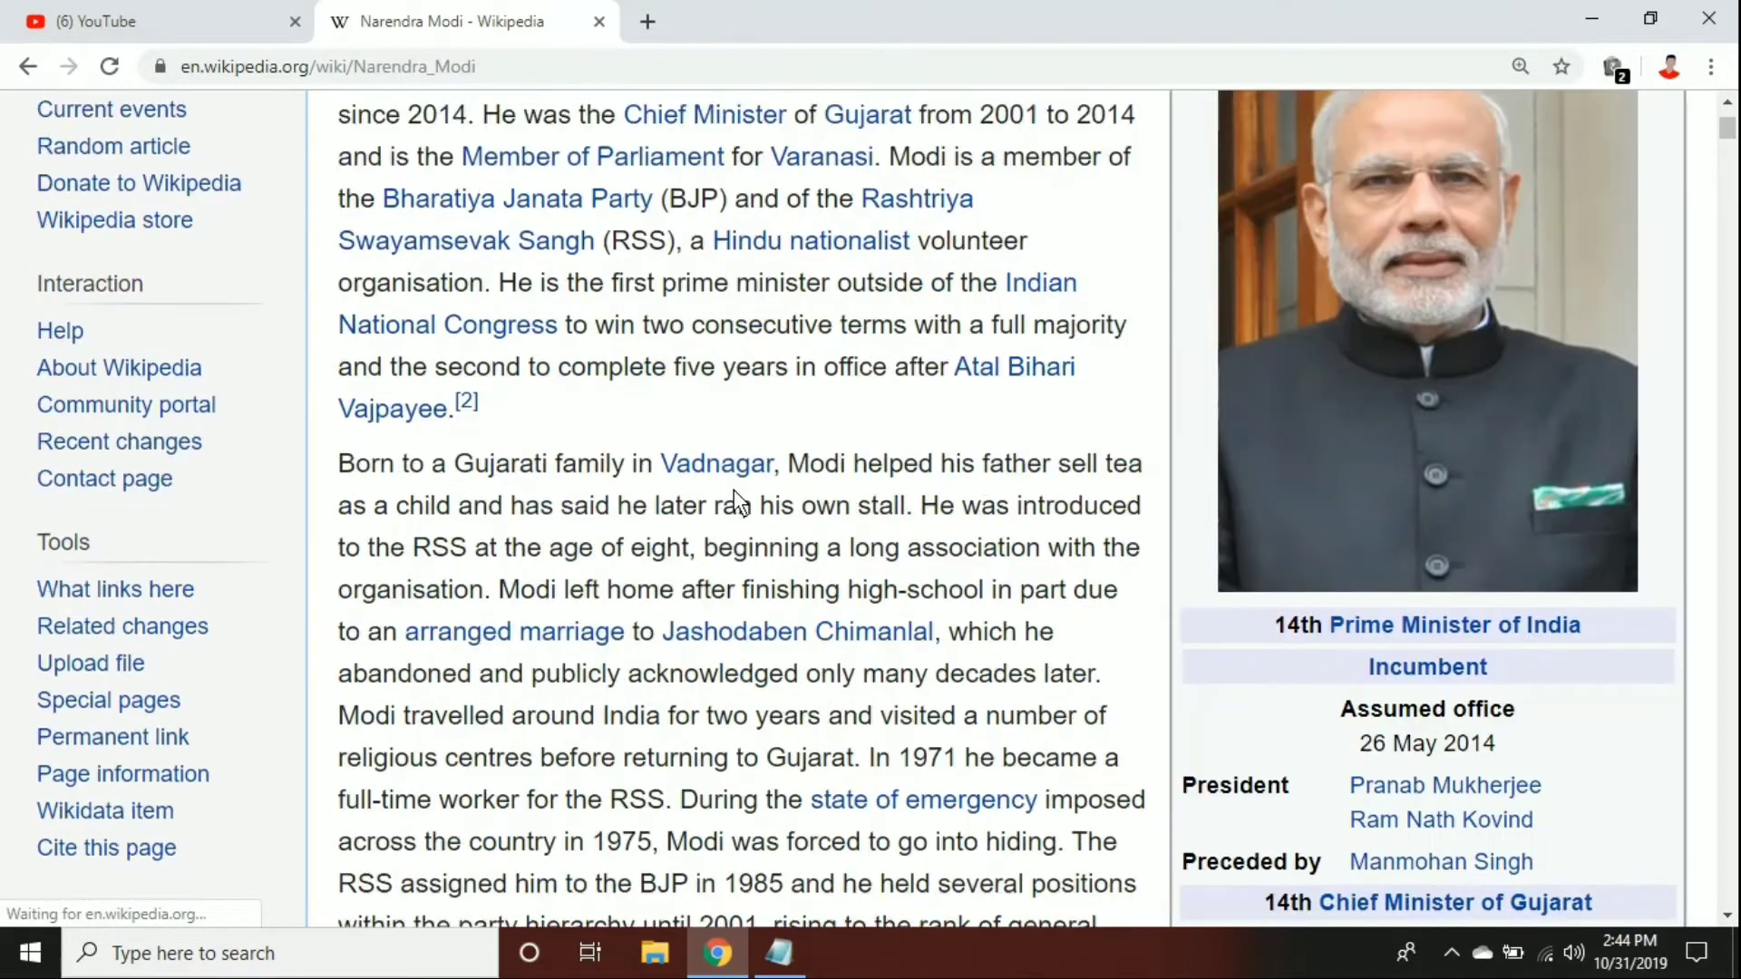
{"action": "scroll", "coordinate": [746, 513], "scroll_direction": "up", "scroll_amount": 5}
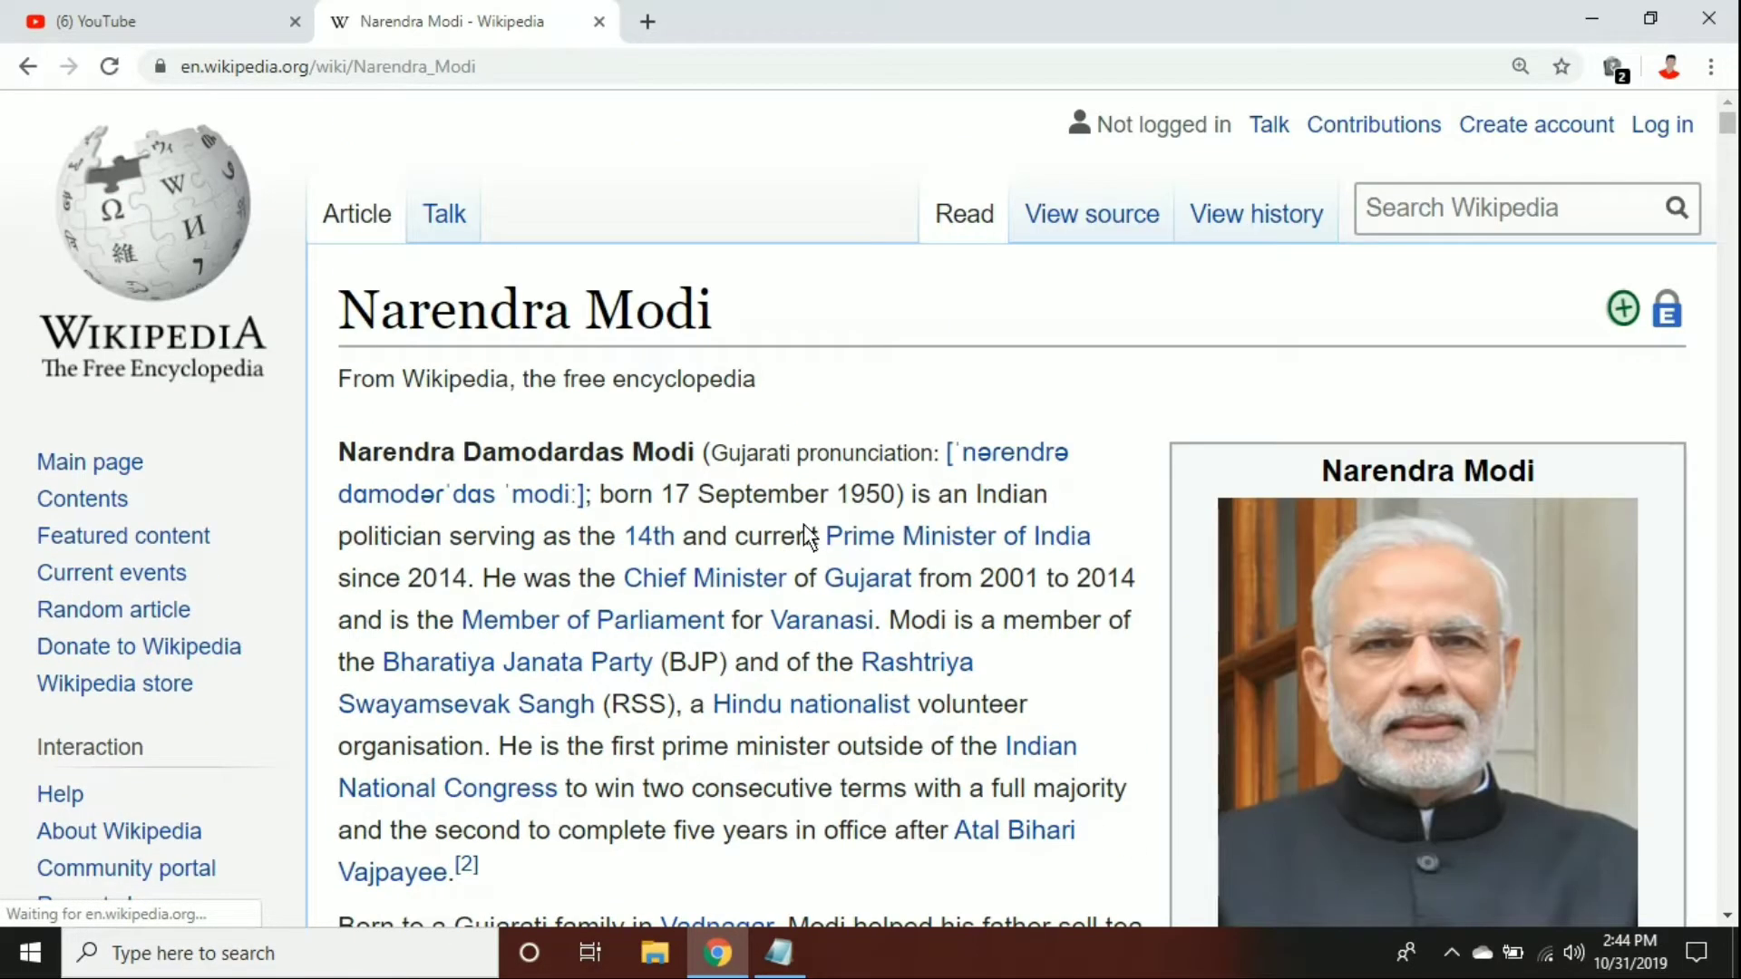
{"action": "scroll", "coordinate": [803, 524], "scroll_direction": "down", "scroll_amount": 20}
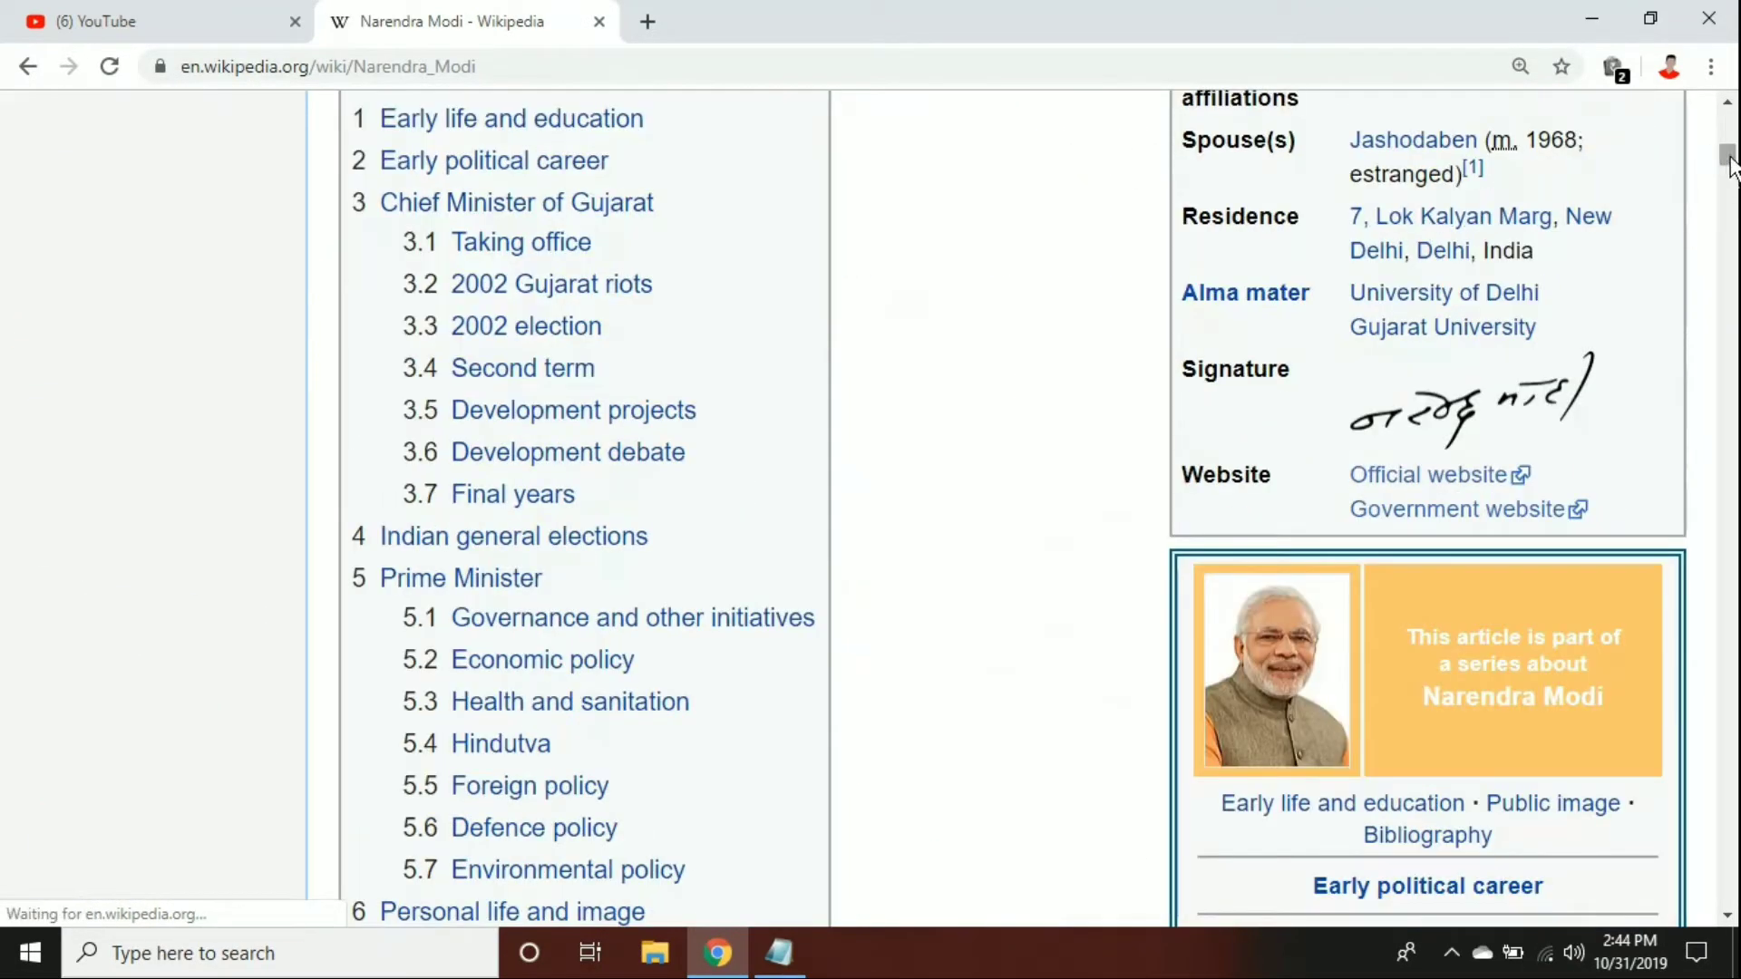
{"action": "left_click_drag", "start_coordinate": [1726, 156], "coordinate": [1686, 141]}
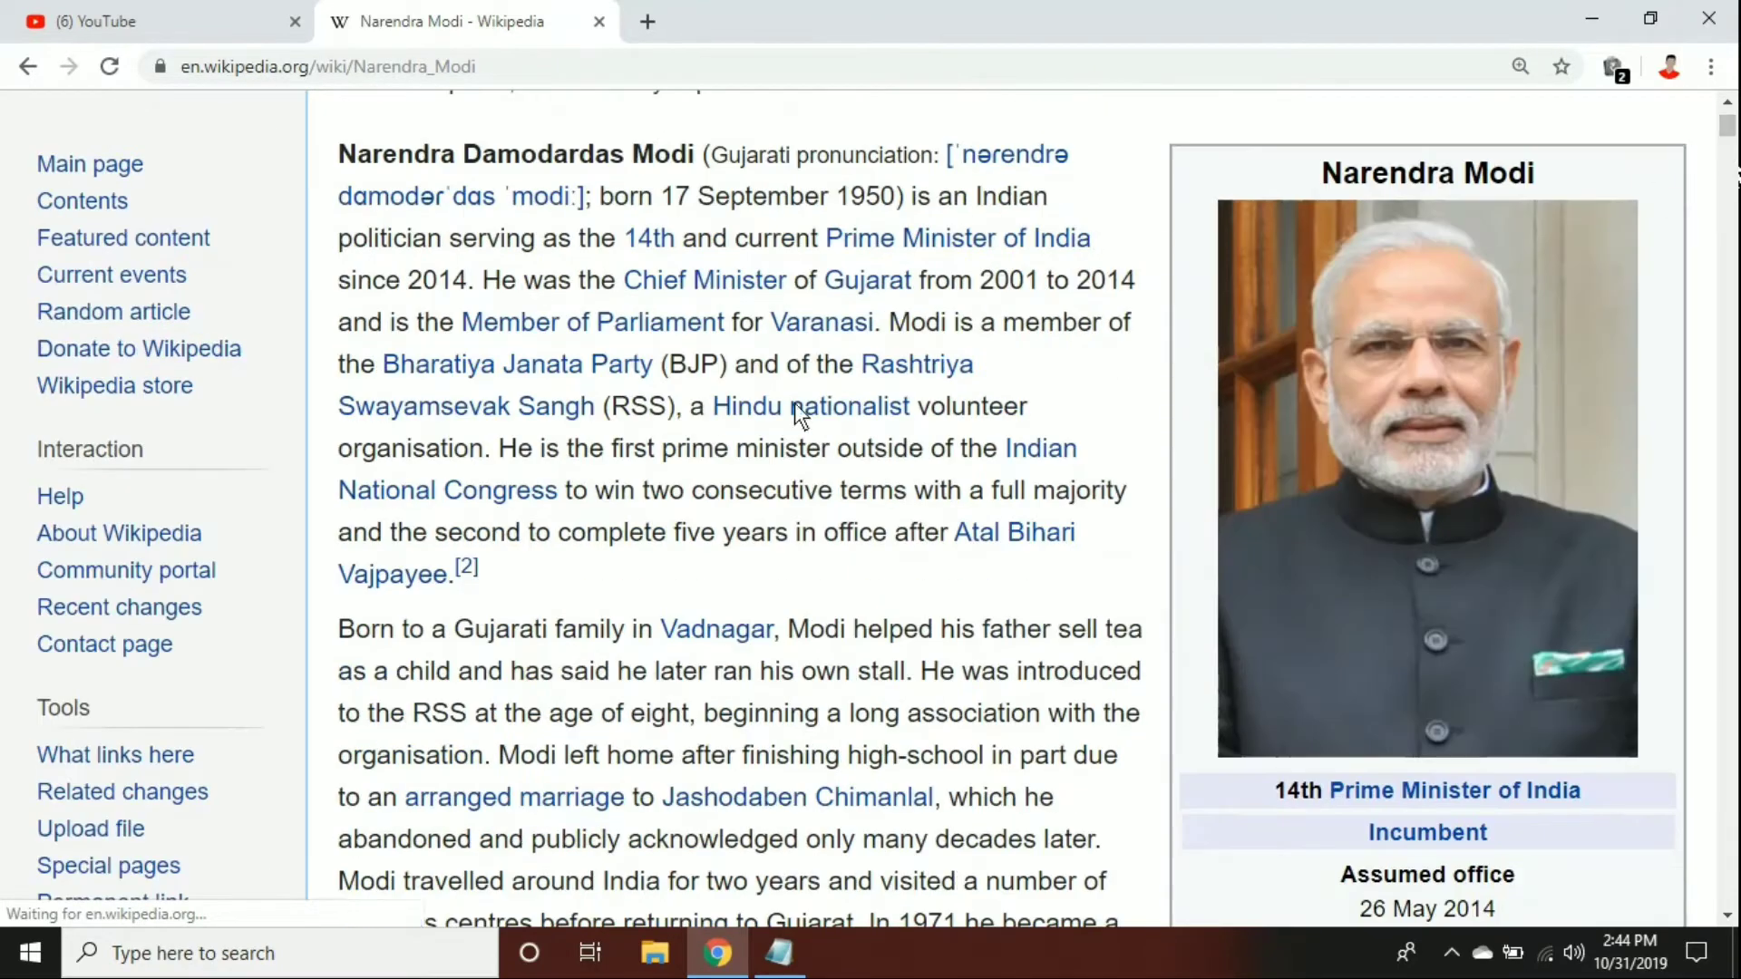
{"action": "scroll", "coordinate": [794, 402], "scroll_direction": "up", "scroll_amount": 3}
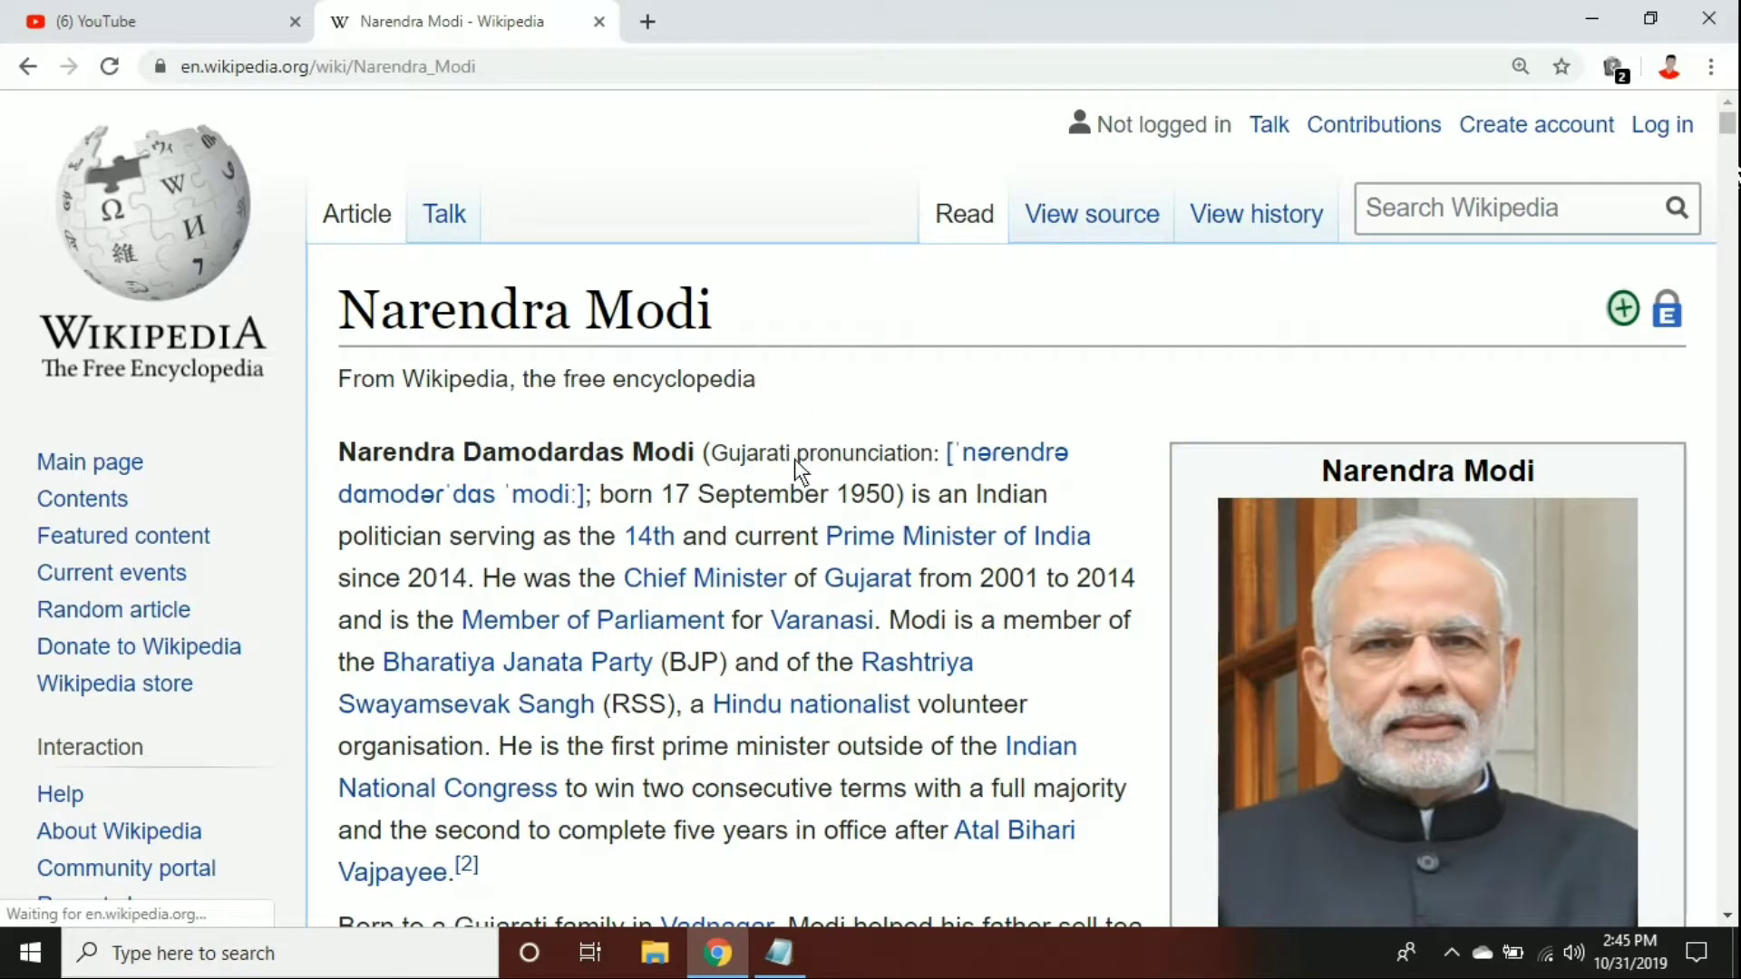
{"action": "scroll", "coordinate": [798, 457], "scroll_direction": "down", "scroll_amount": 7}
{"action": "scroll", "coordinate": [807, 448], "scroll_direction": "up", "scroll_amount": 7}
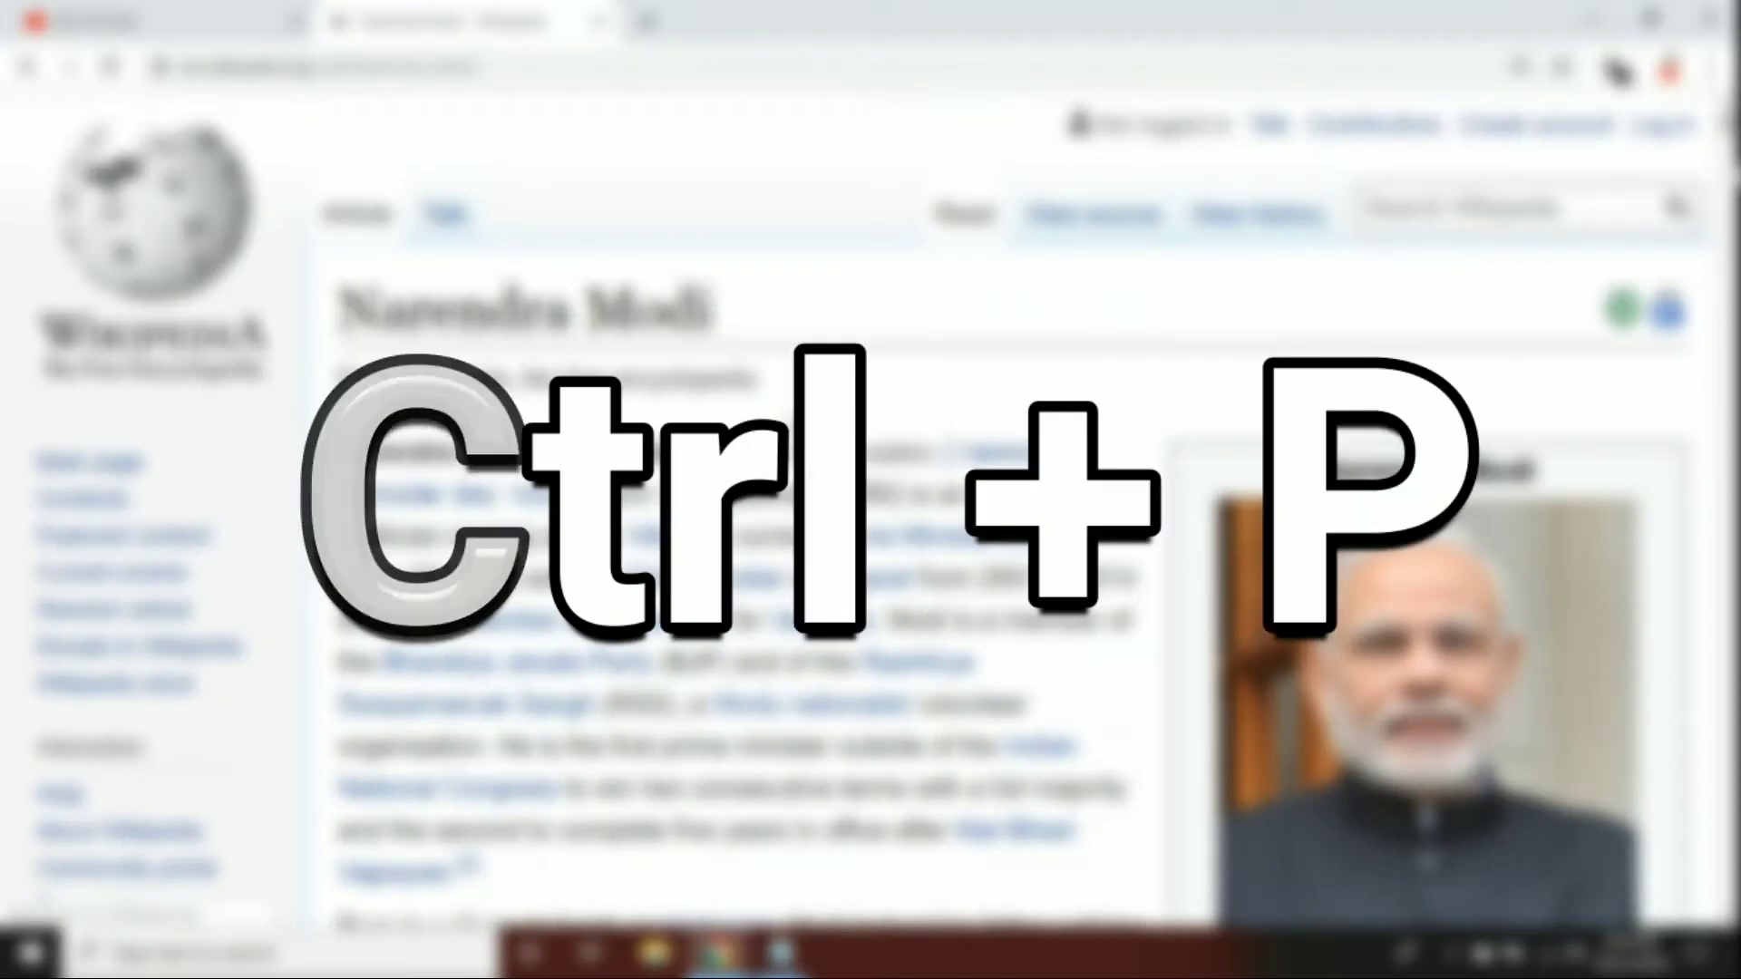
Open the print preview of the Narendra Modi article and look through its pages
{"action": "key", "text": "ctrl+p"}
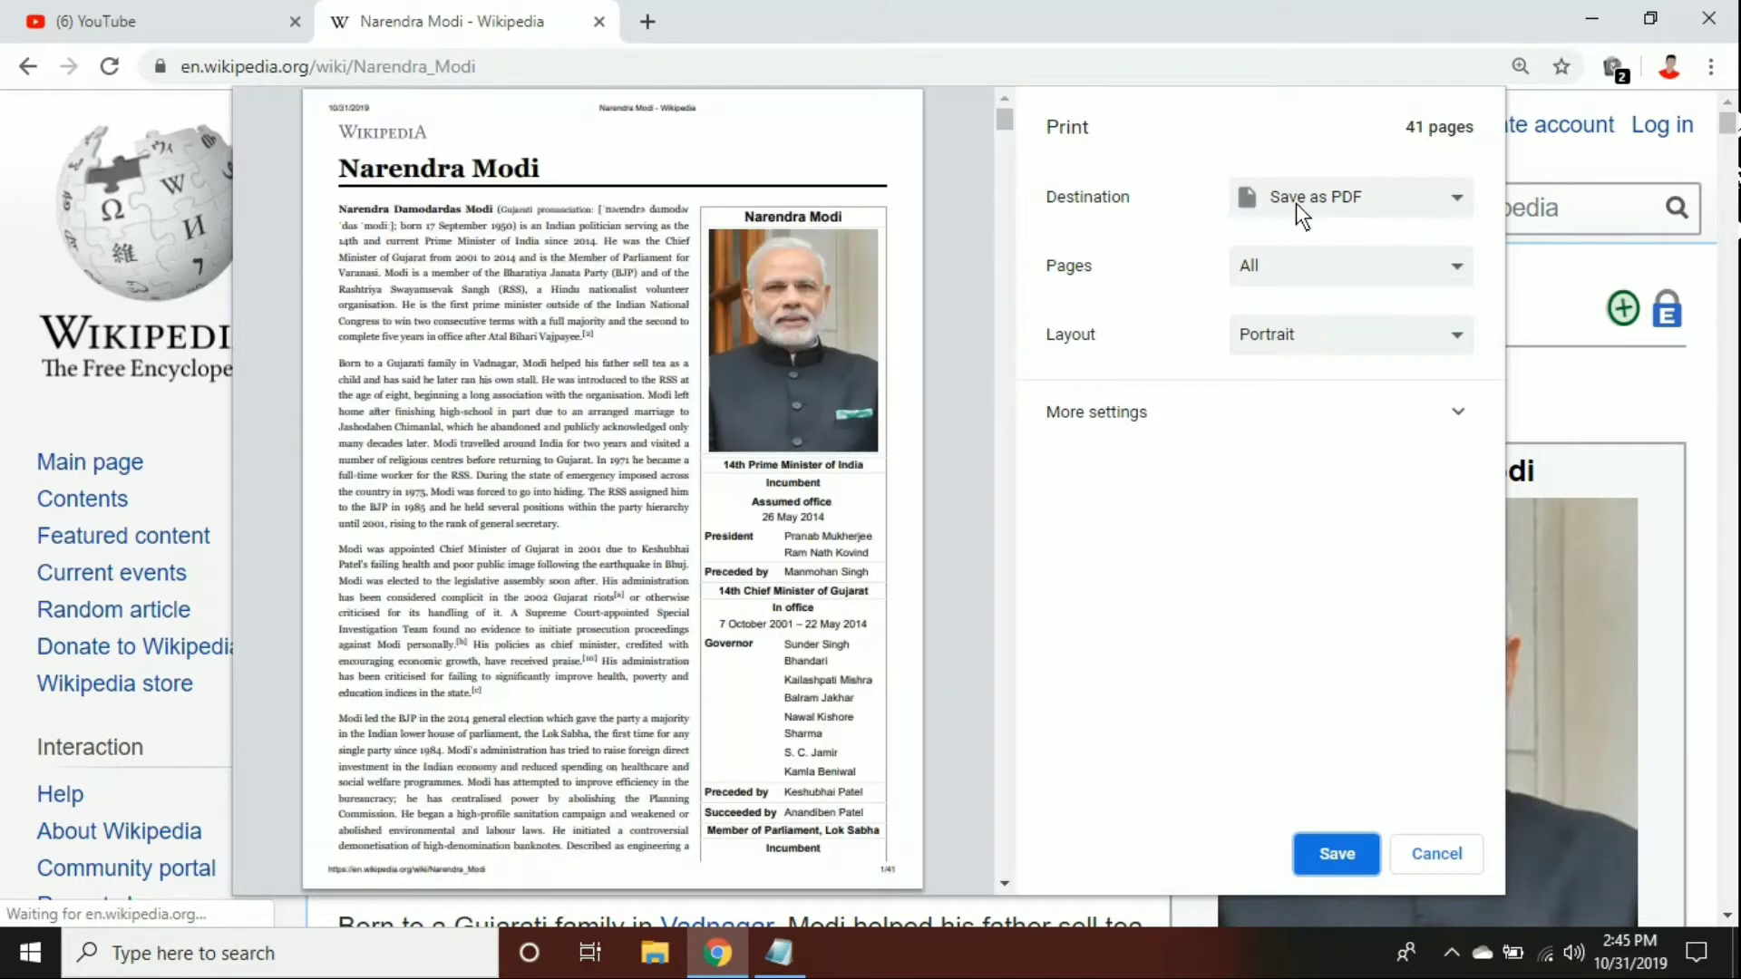
{"action": "scroll", "coordinate": [662, 426], "scroll_direction": "down", "scroll_amount": 15}
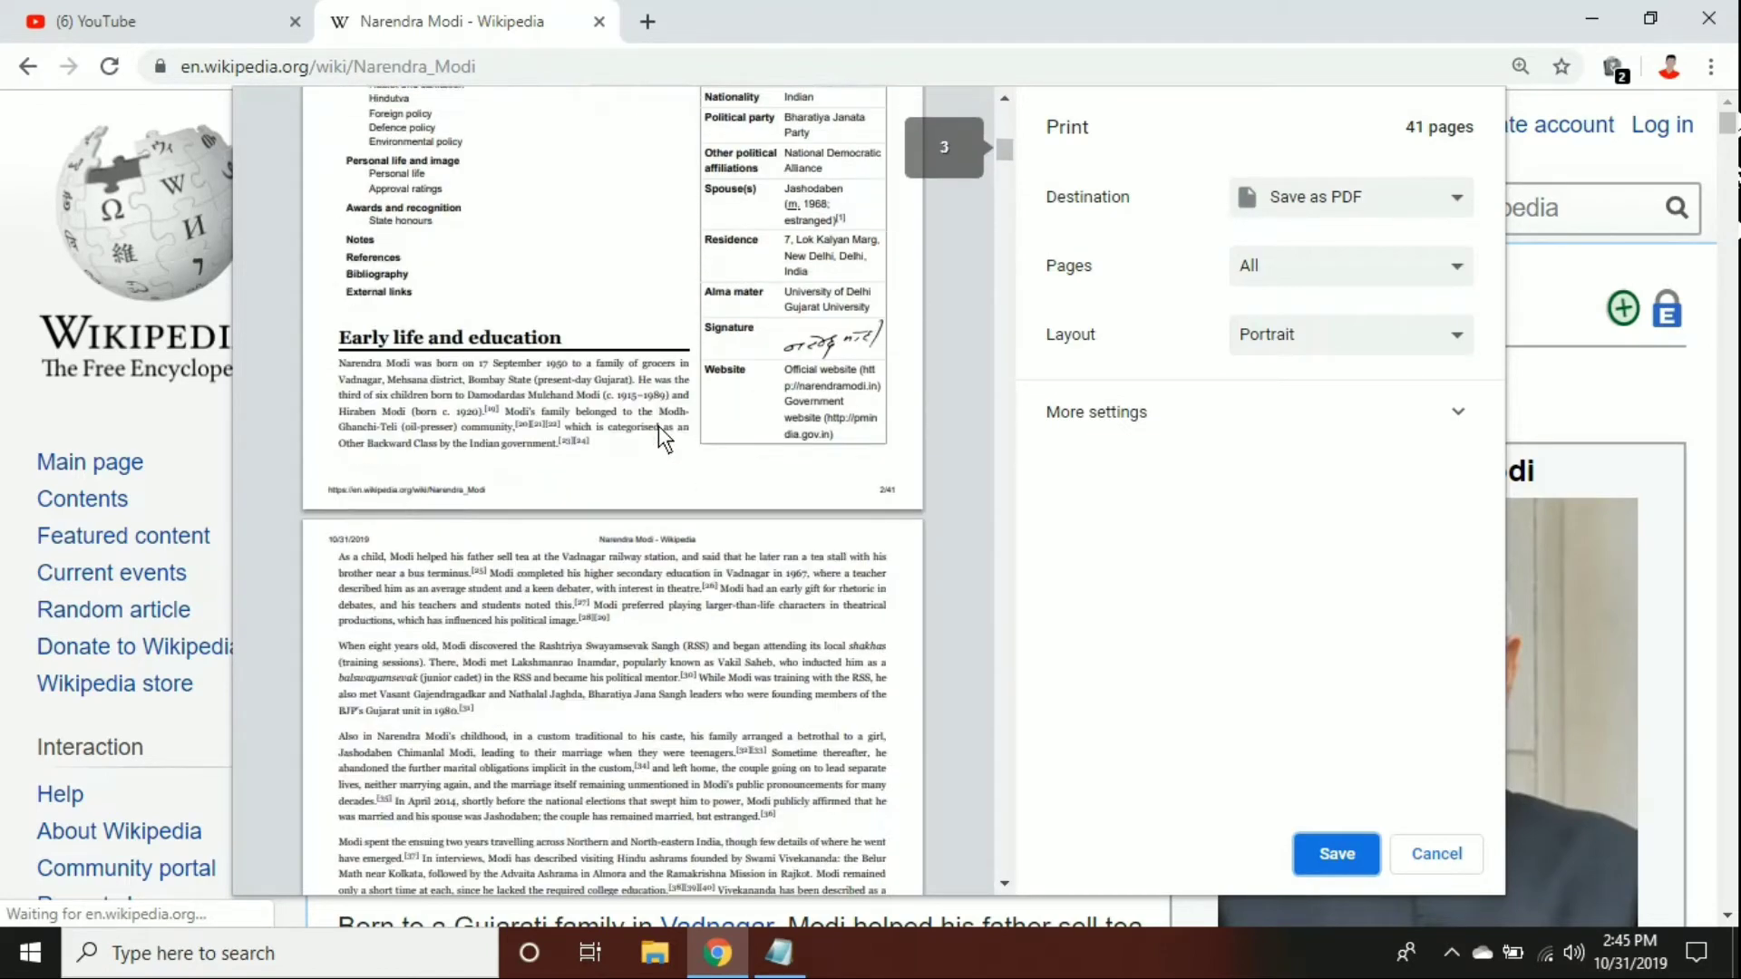
{"action": "scroll", "coordinate": [658, 426], "scroll_direction": "down", "scroll_amount": 15}
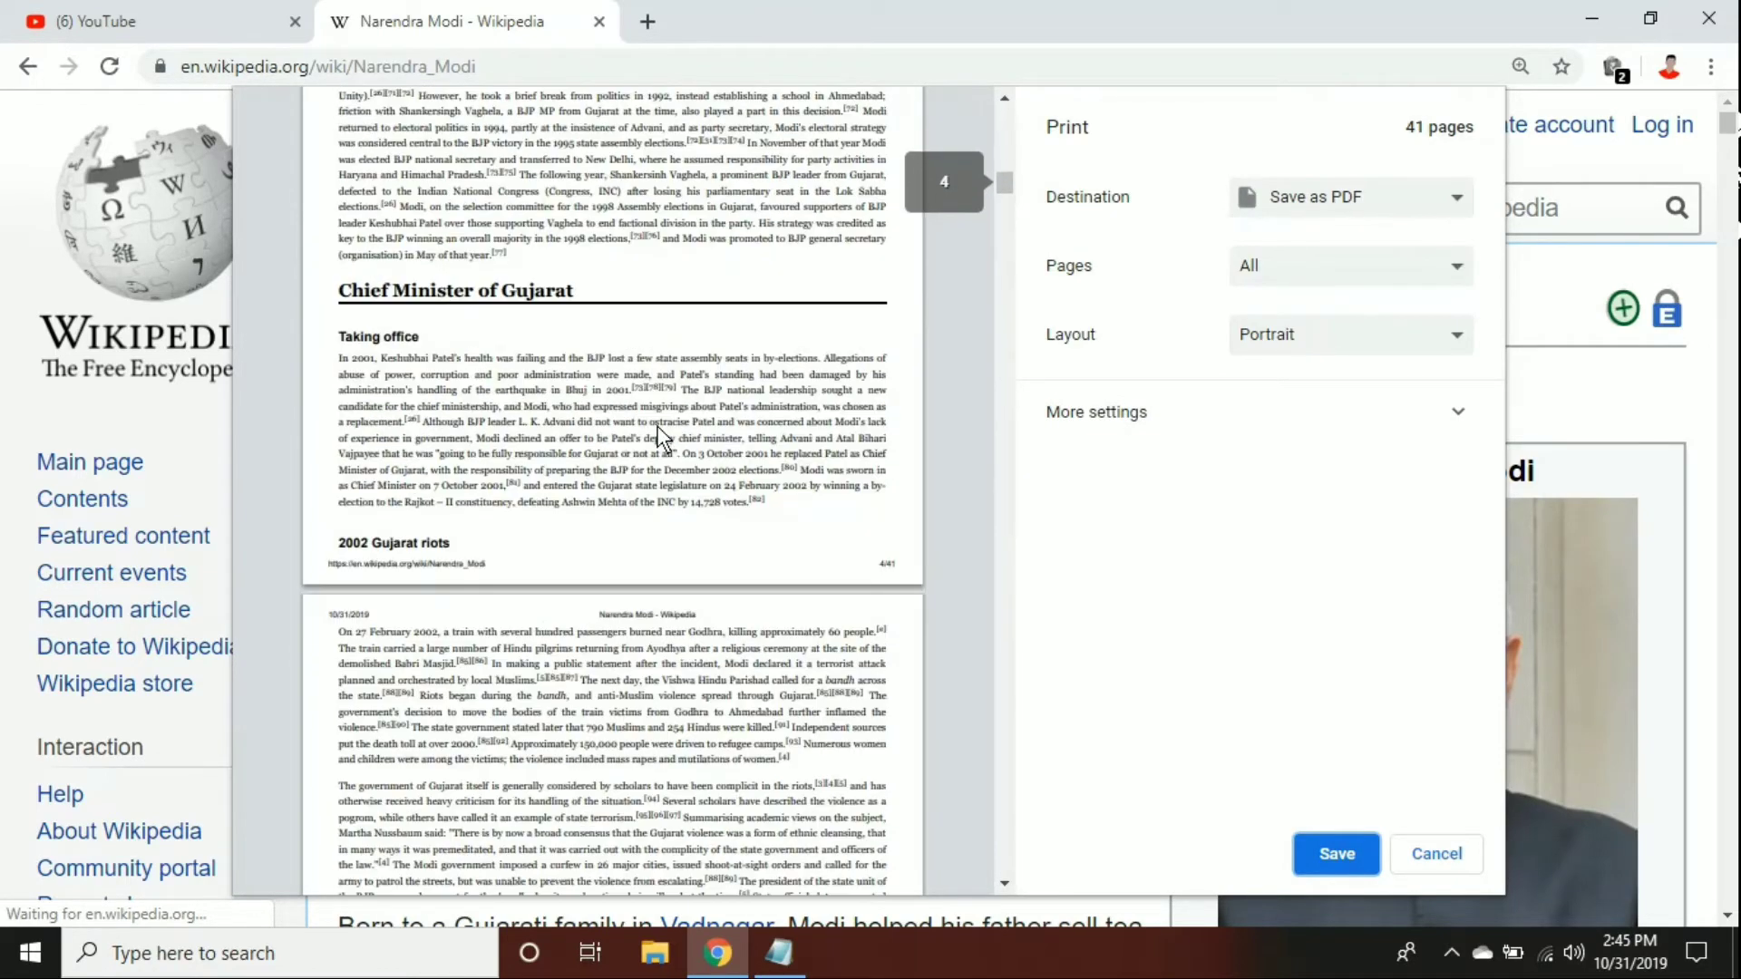
{"action": "scroll", "coordinate": [660, 438], "scroll_direction": "down", "scroll_amount": 1}
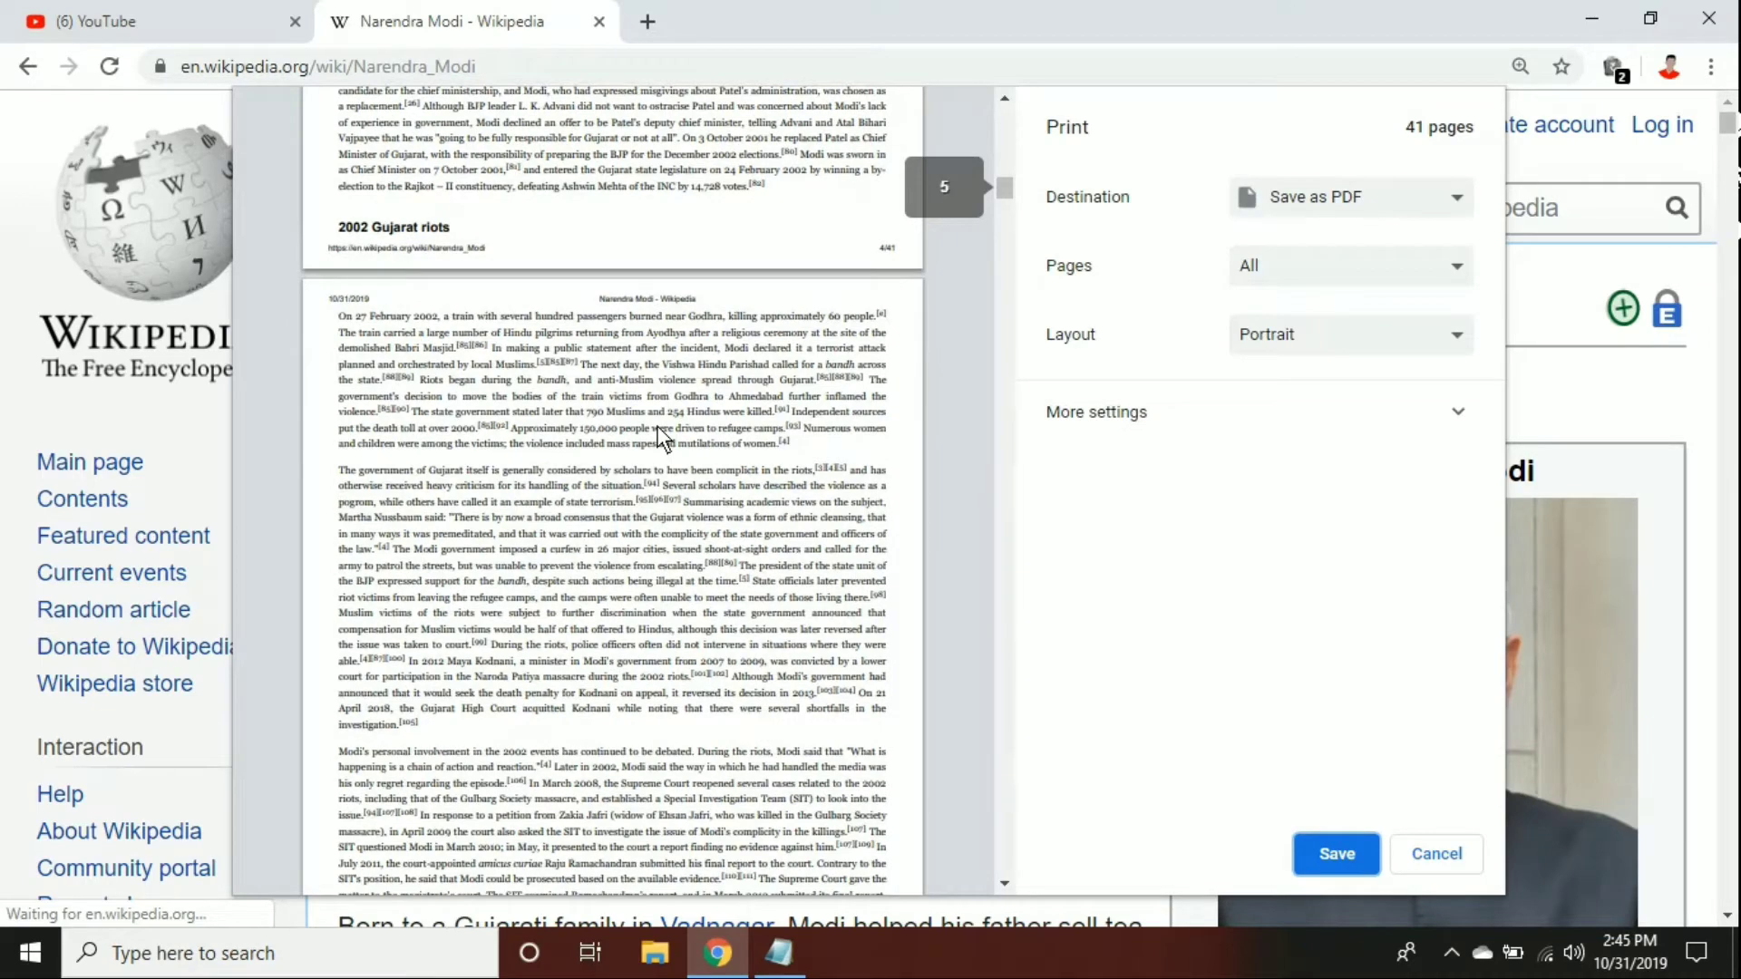
{"action": "scroll", "coordinate": [661, 426], "scroll_direction": "down", "scroll_amount": 4}
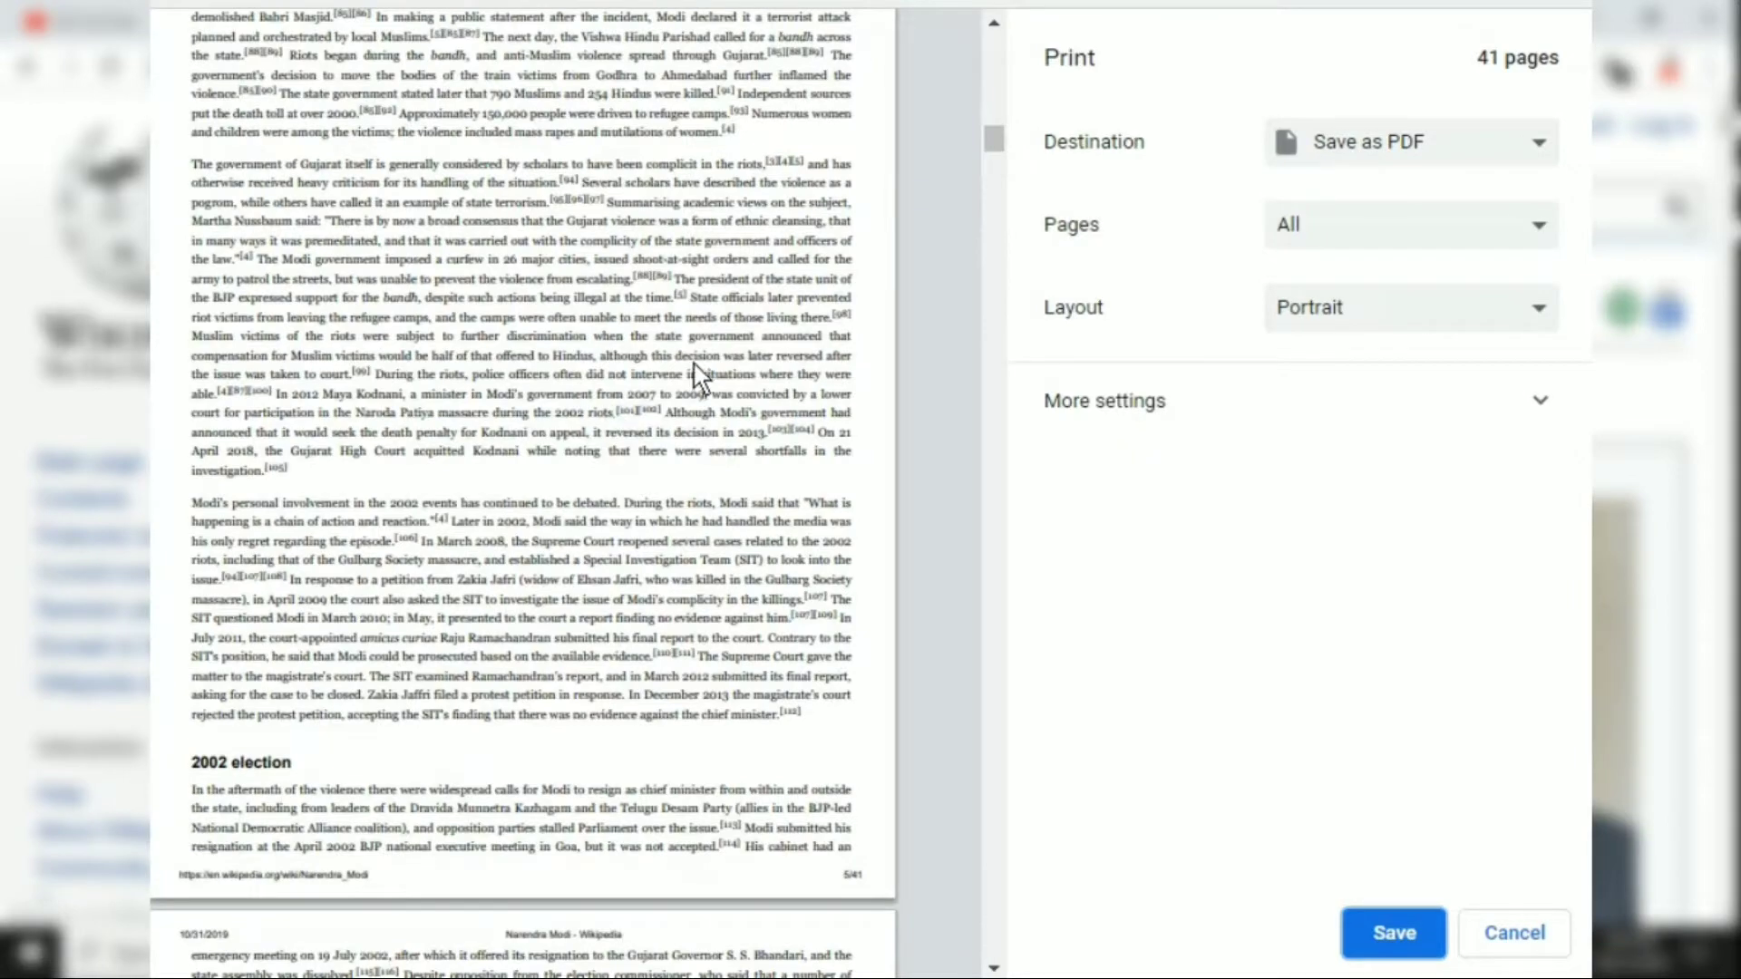
{"action": "scroll", "coordinate": [635, 381], "scroll_direction": "down", "scroll_amount": 9}
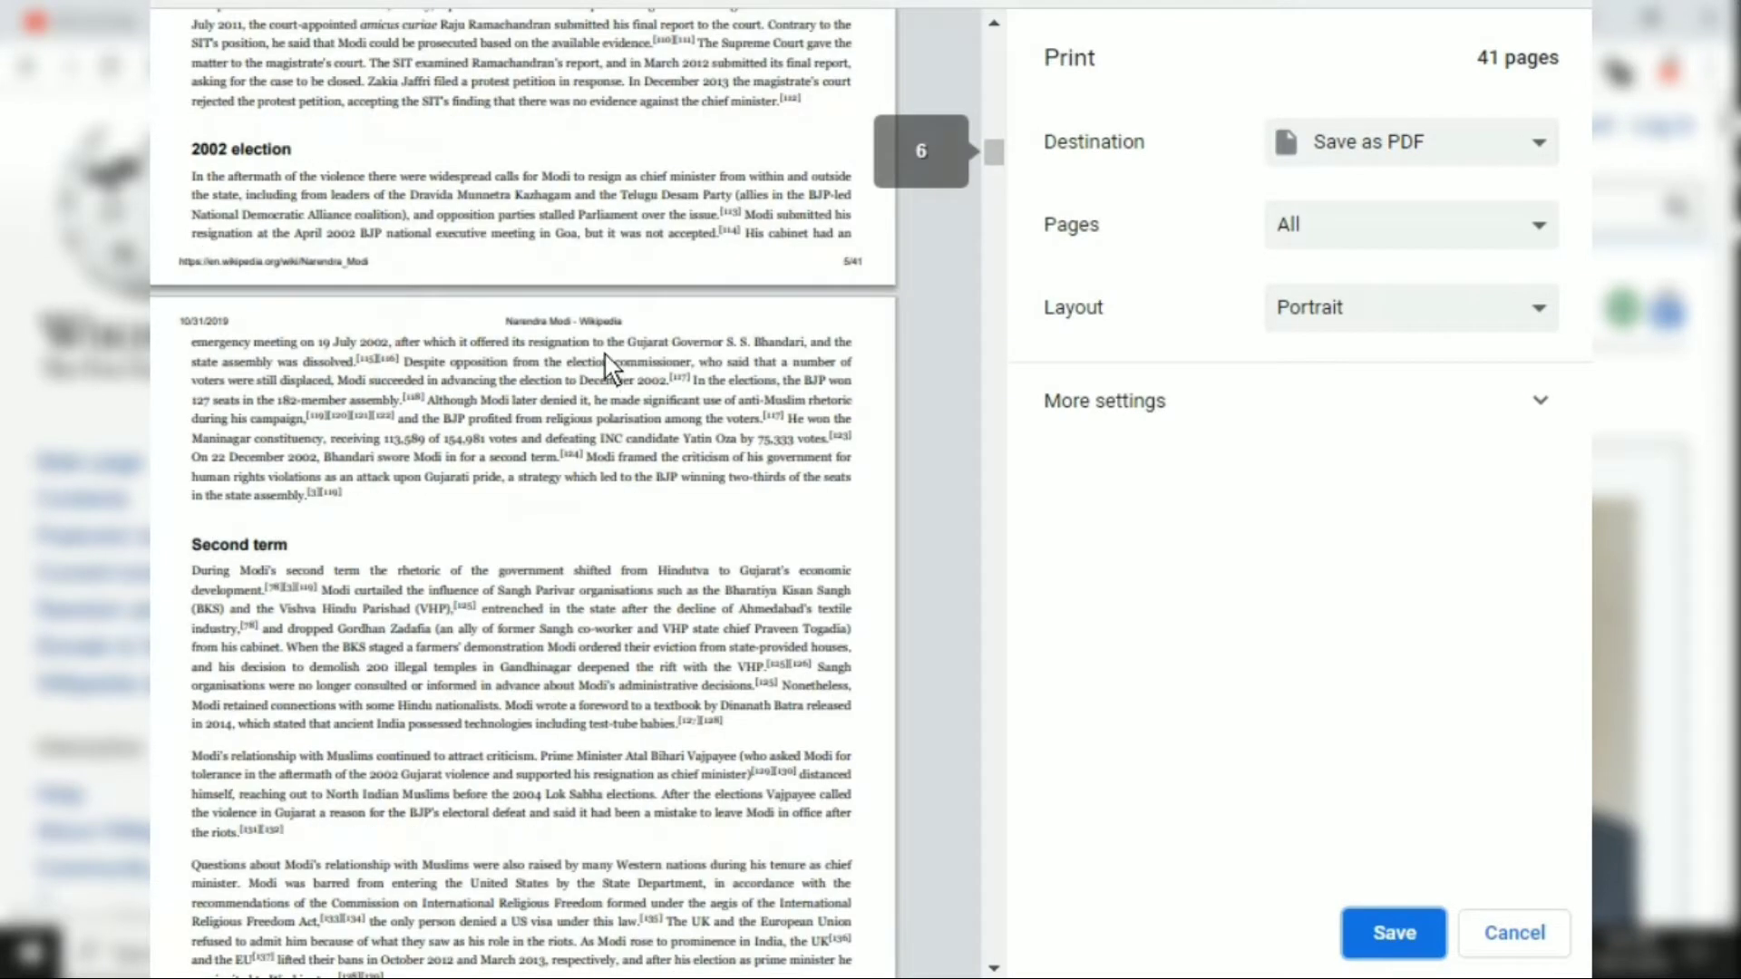
{"action": "scroll", "coordinate": [605, 353], "scroll_direction": "down", "scroll_amount": 18}
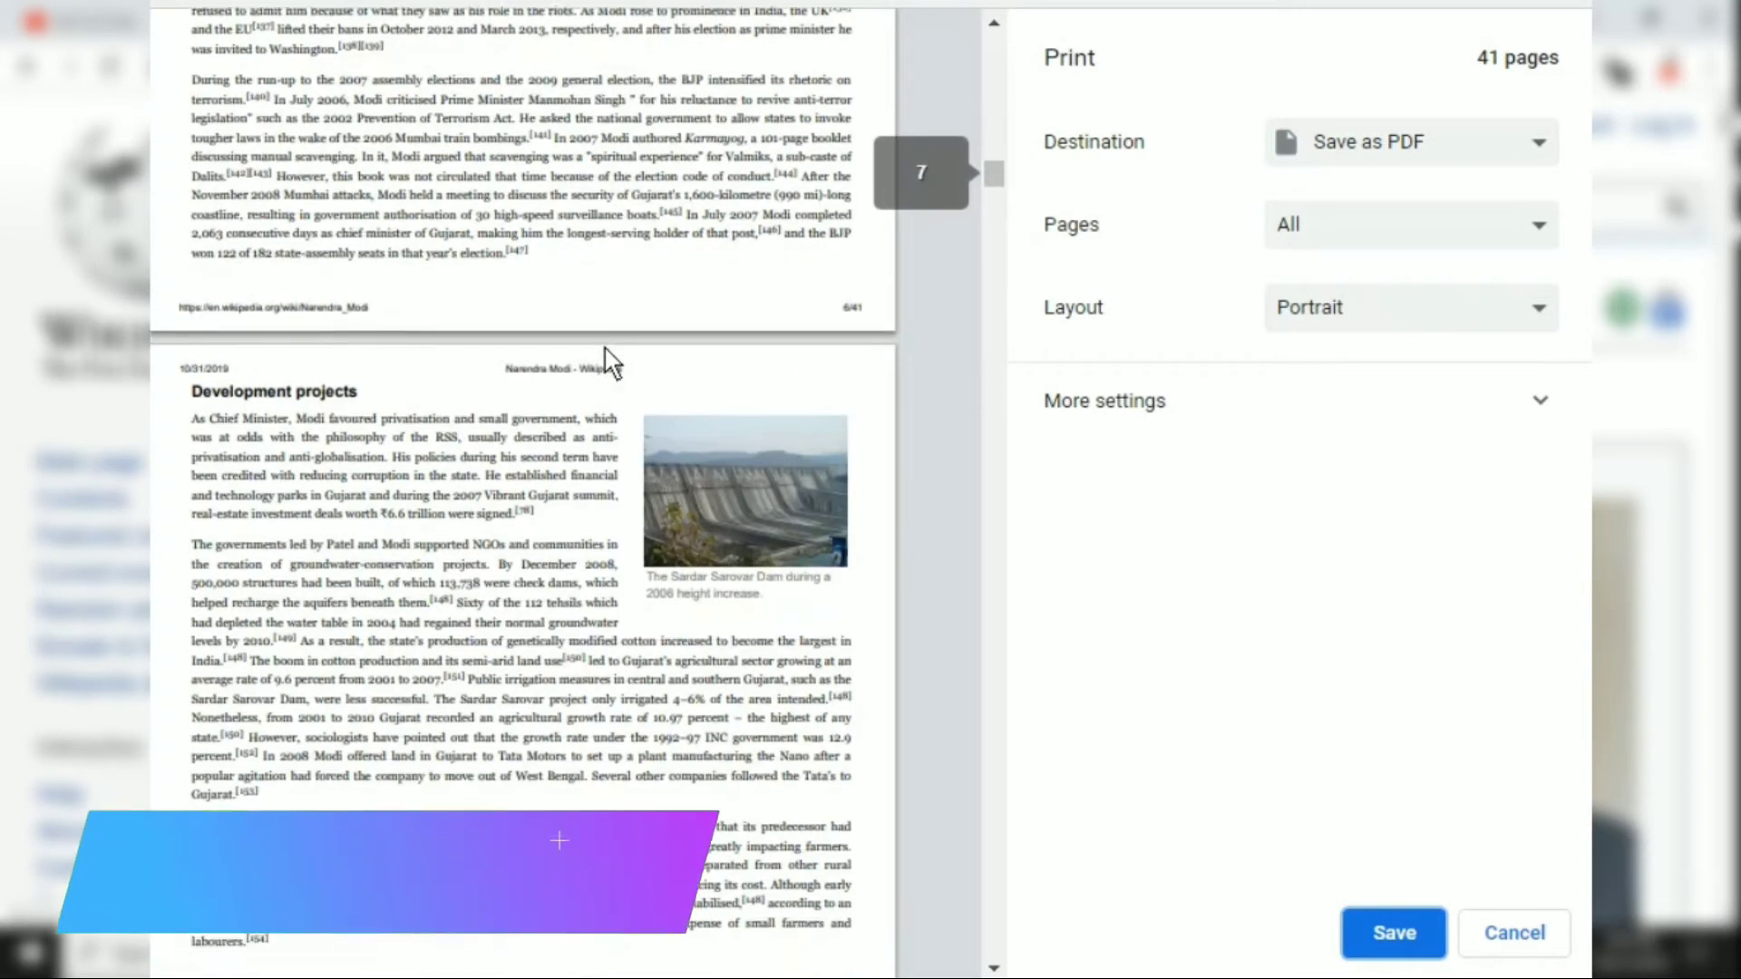
{"action": "scroll", "coordinate": [604, 347], "scroll_direction": "down", "scroll_amount": 20}
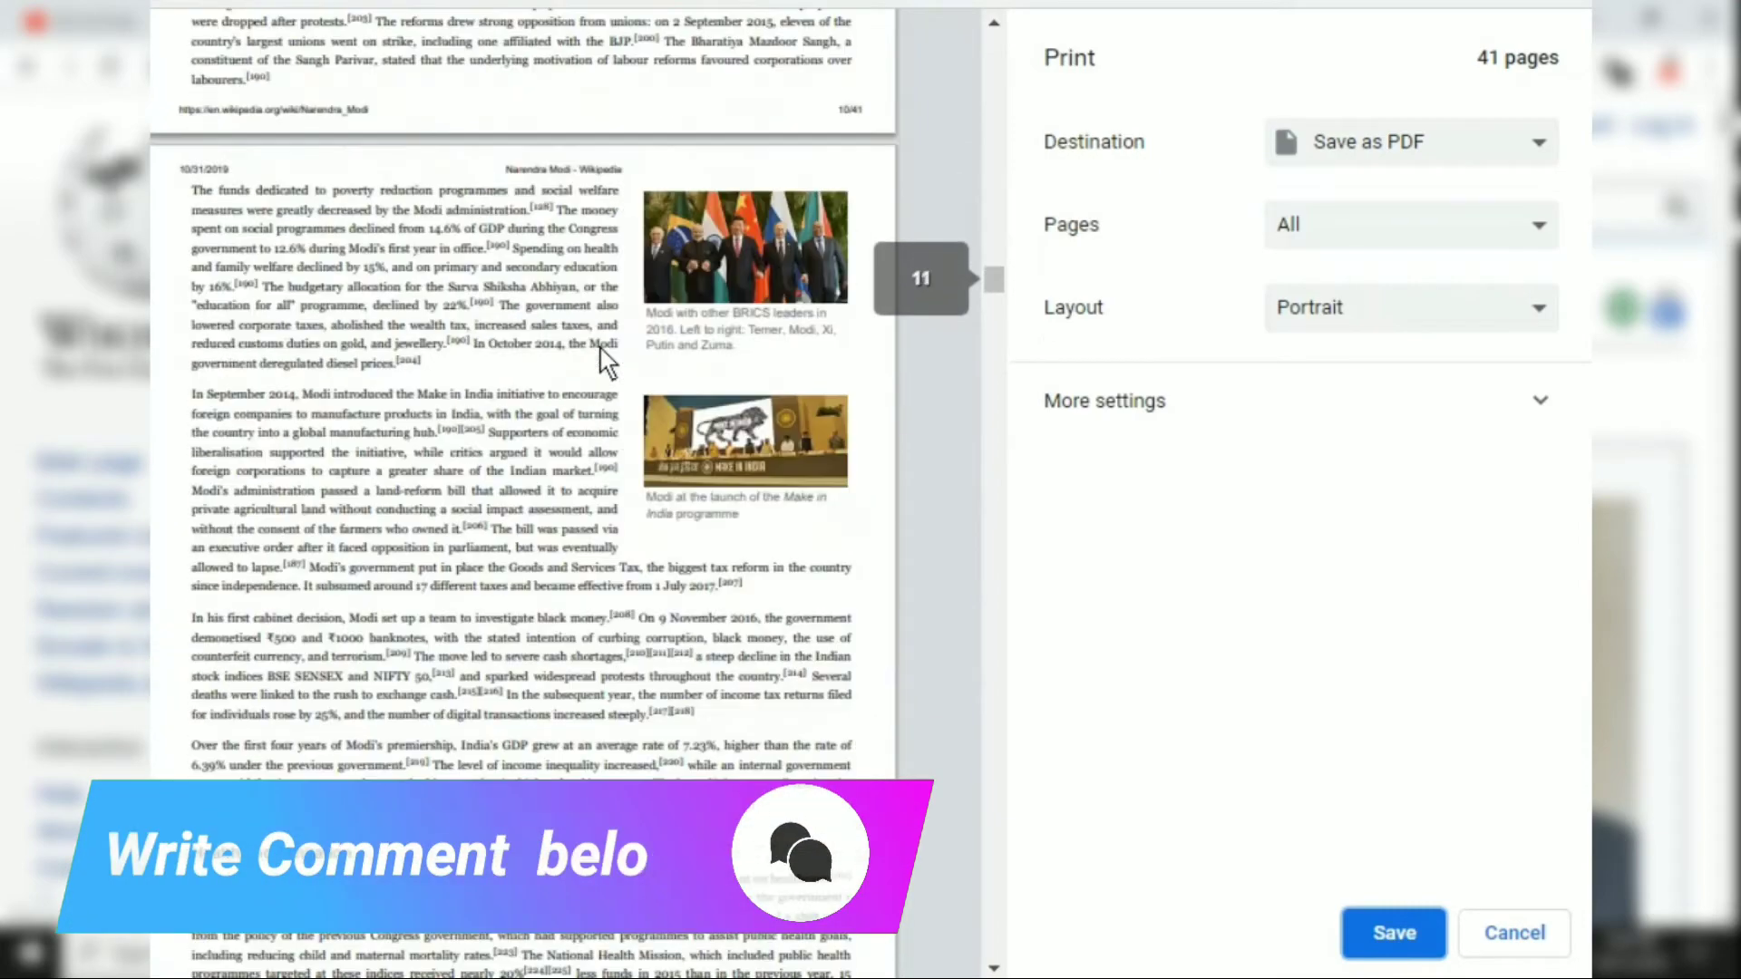
{"action": "scroll", "coordinate": [605, 360], "scroll_direction": "down", "scroll_amount": 20}
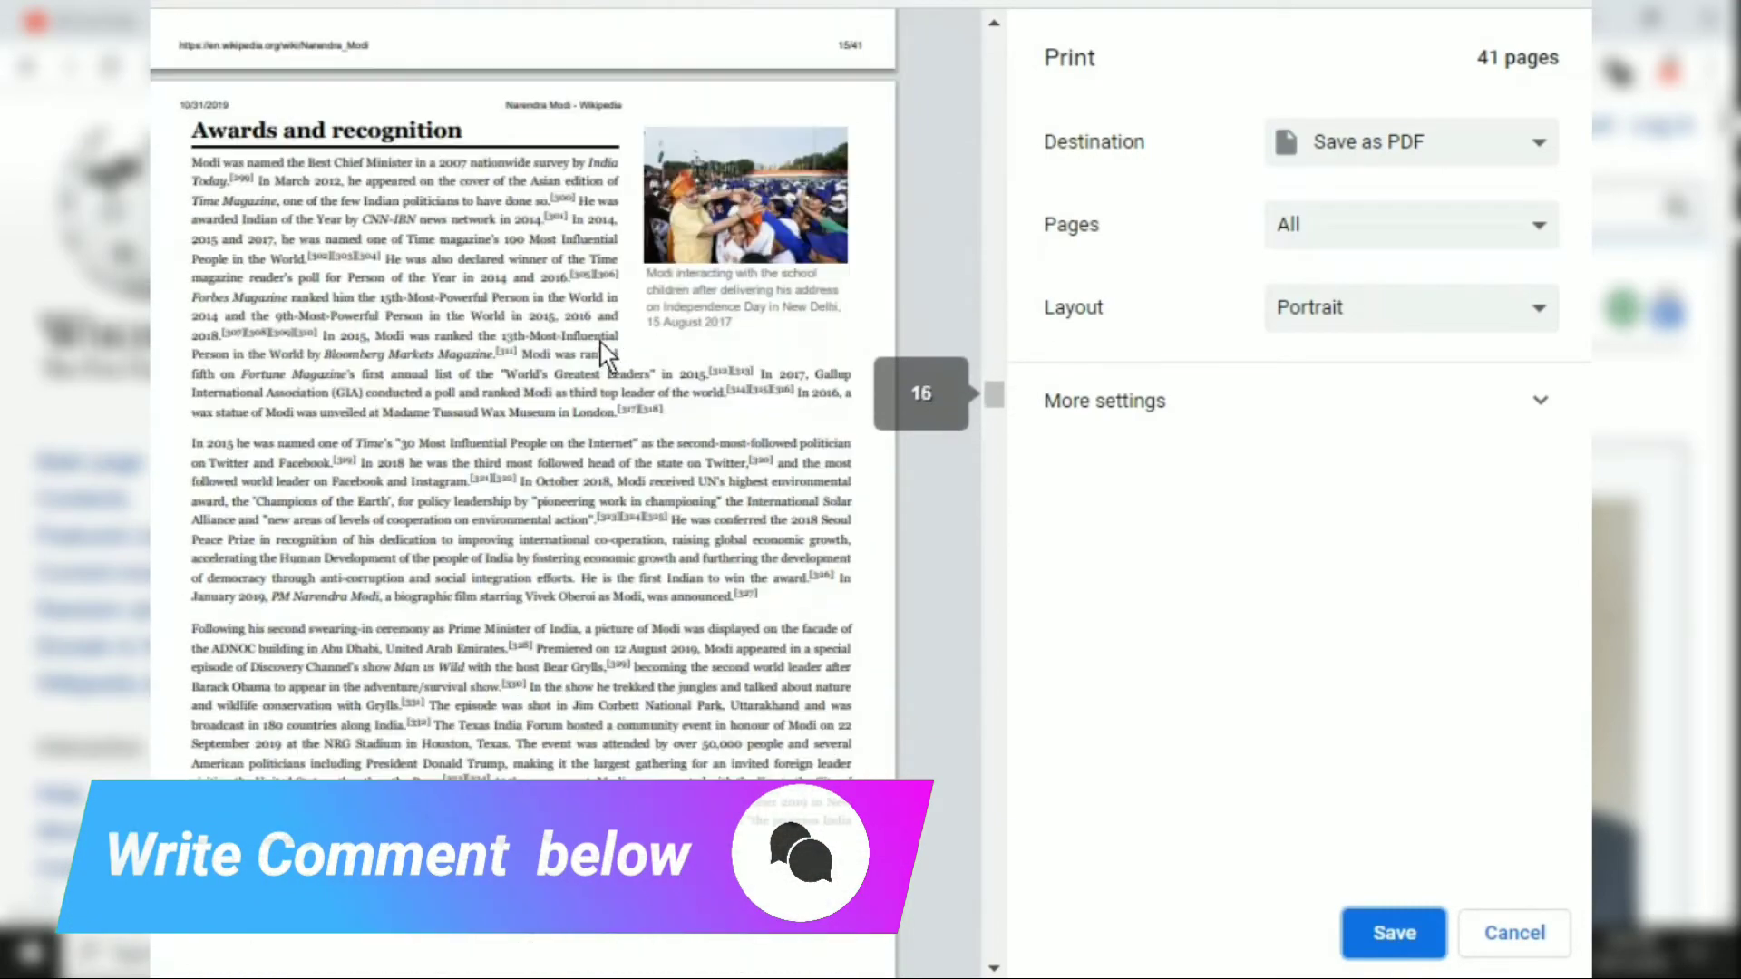
{"action": "scroll", "coordinate": [603, 345], "scroll_direction": "down", "scroll_amount": 20}
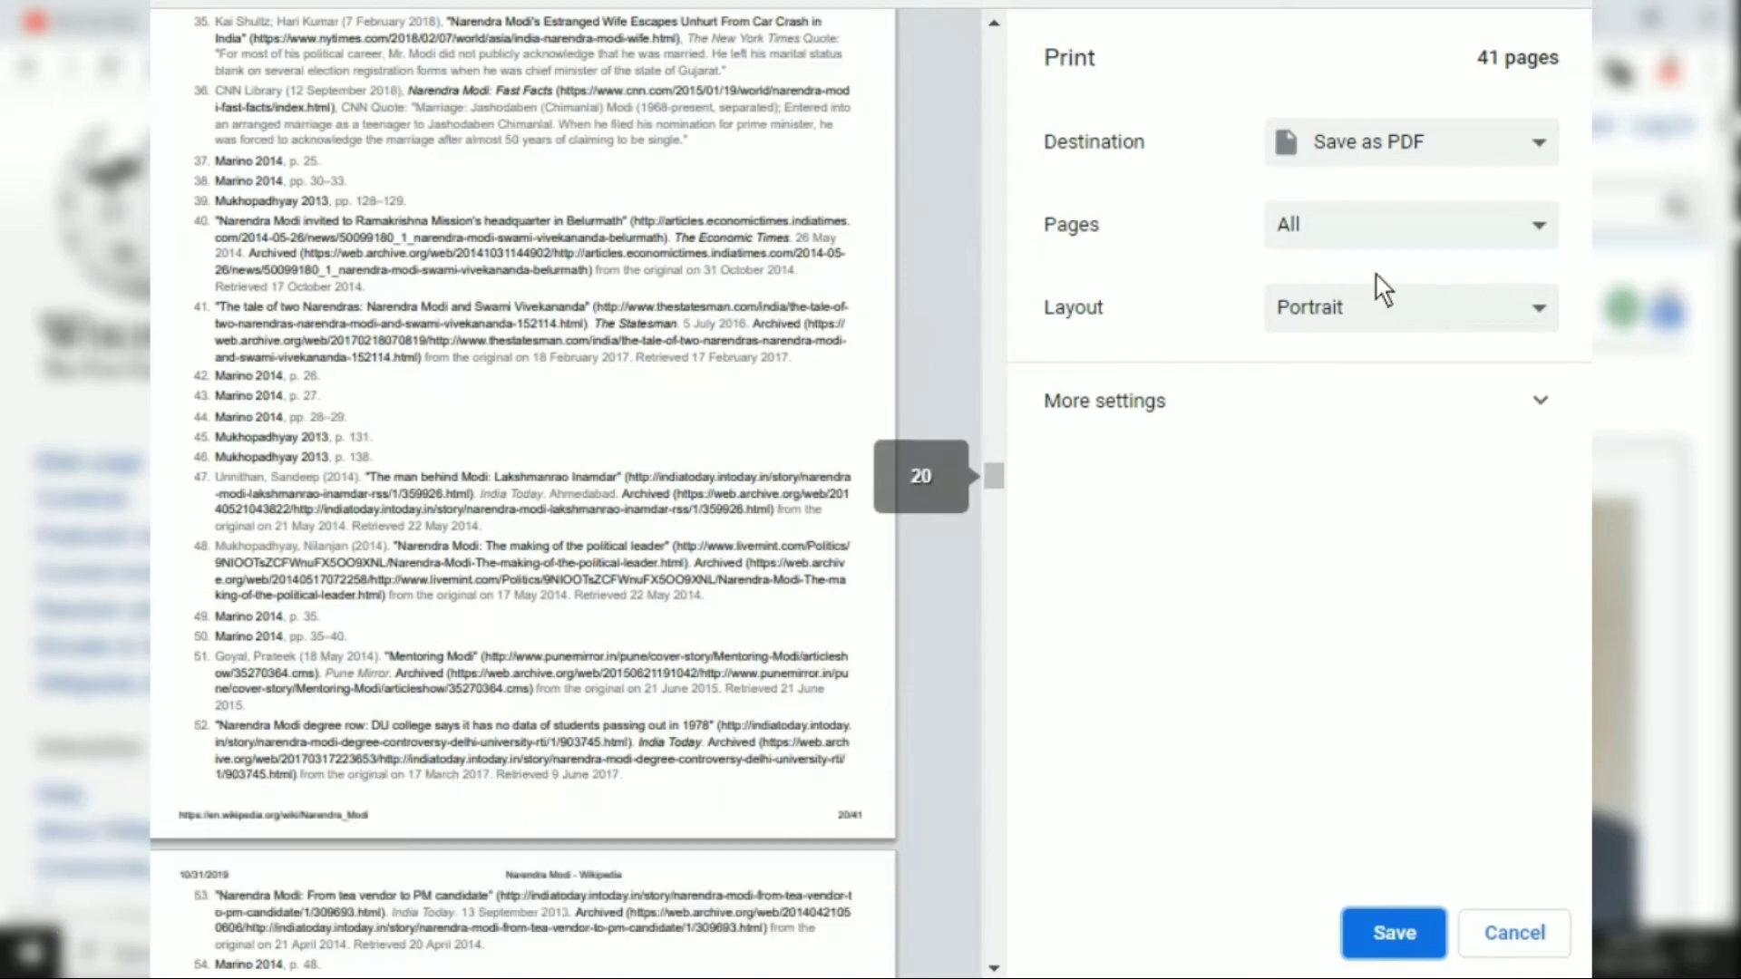
Set the print destination to Save as PDF and the page layout to Landscape
{"action": "left_click", "coordinate": [1415, 150]}
{"action": "left_click", "coordinate": [1413, 148]}
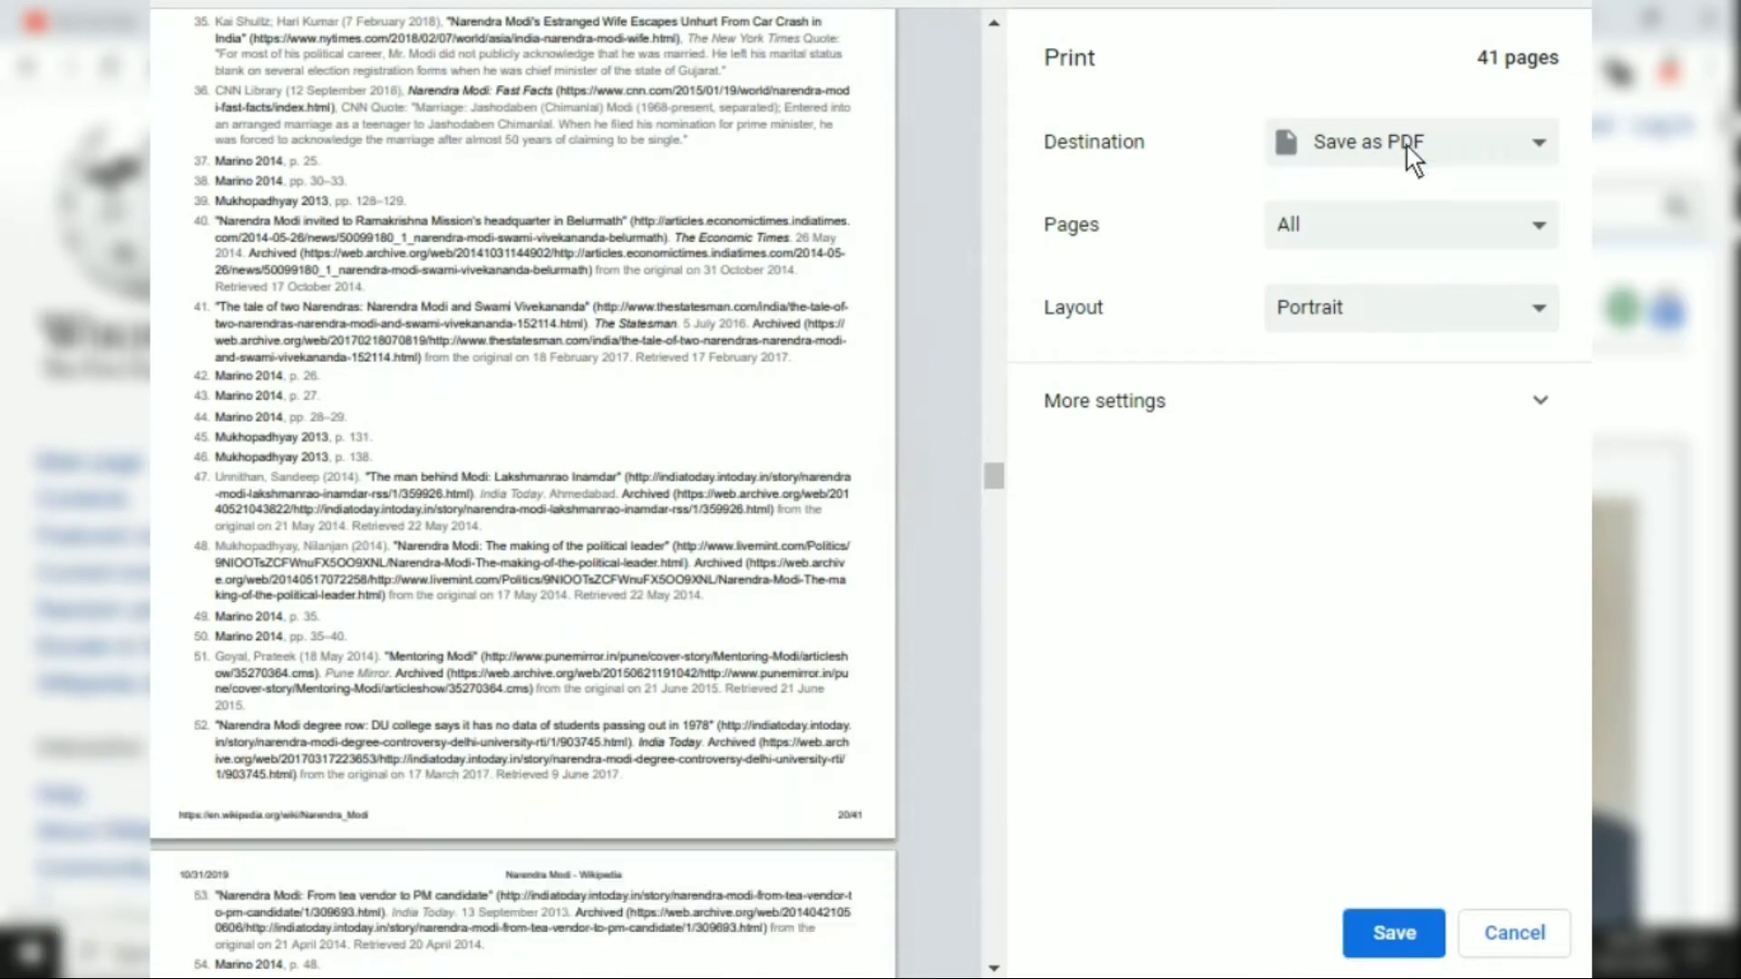
{"action": "left_click", "coordinate": [1410, 147]}
{"action": "left_click", "coordinate": [1401, 207]}
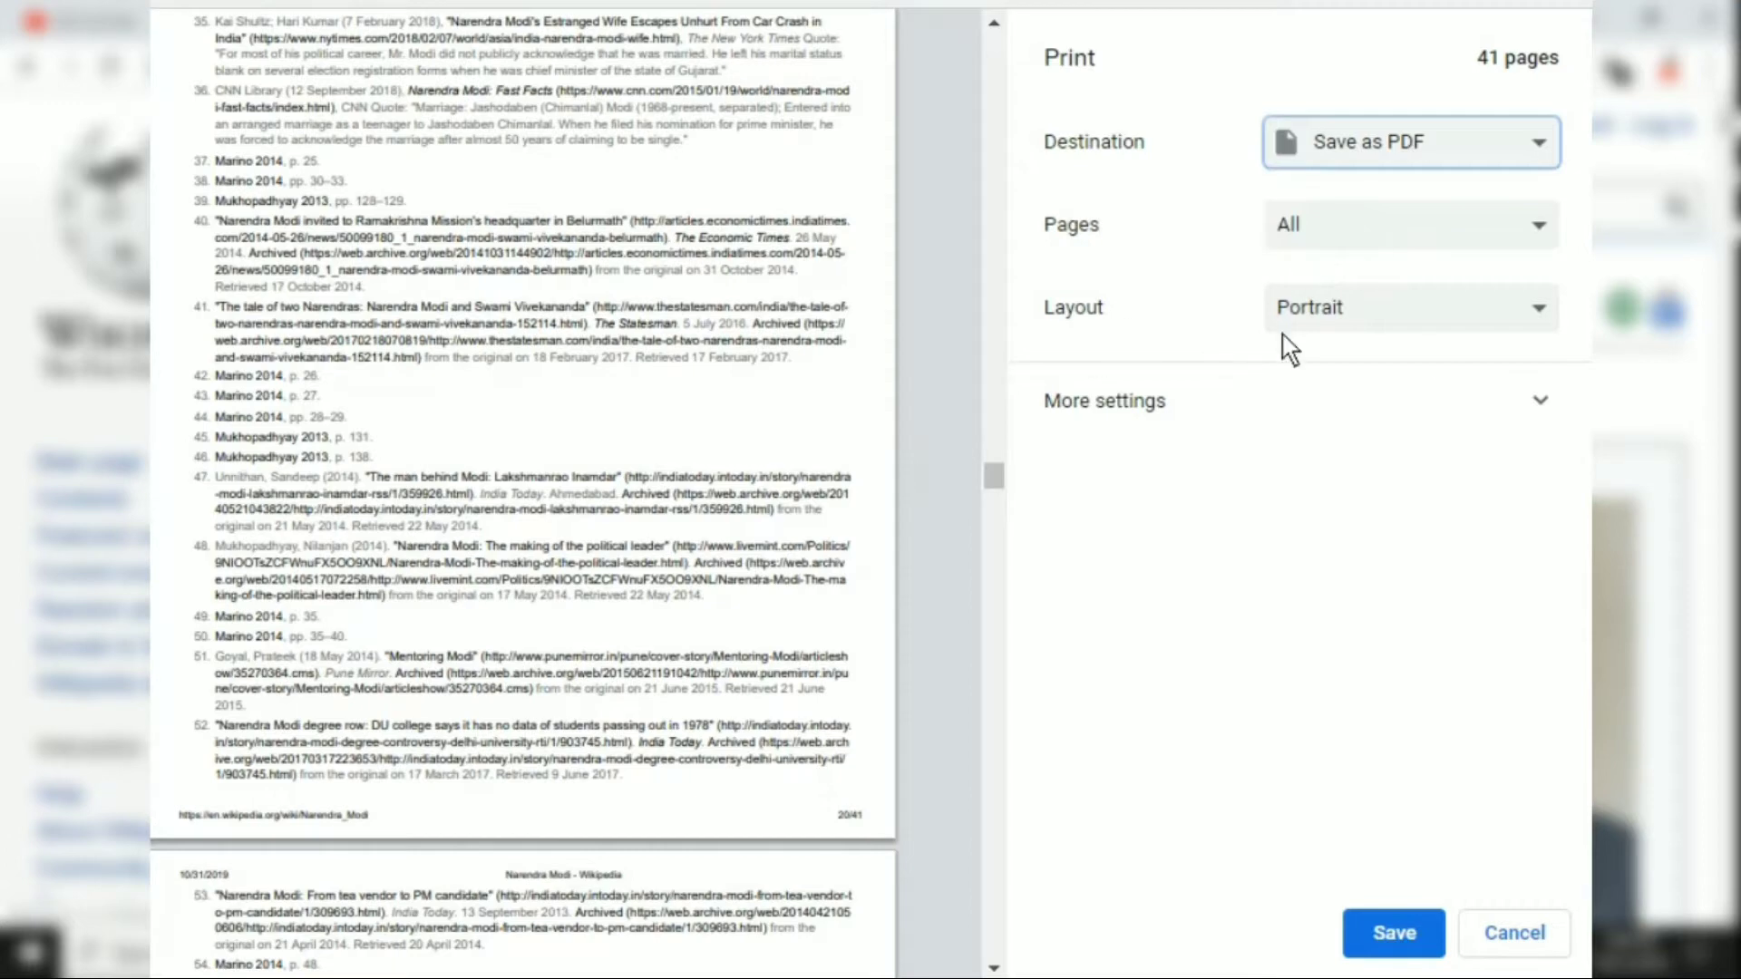
{"action": "left_click", "coordinate": [1345, 324]}
{"action": "left_click", "coordinate": [1360, 358]}
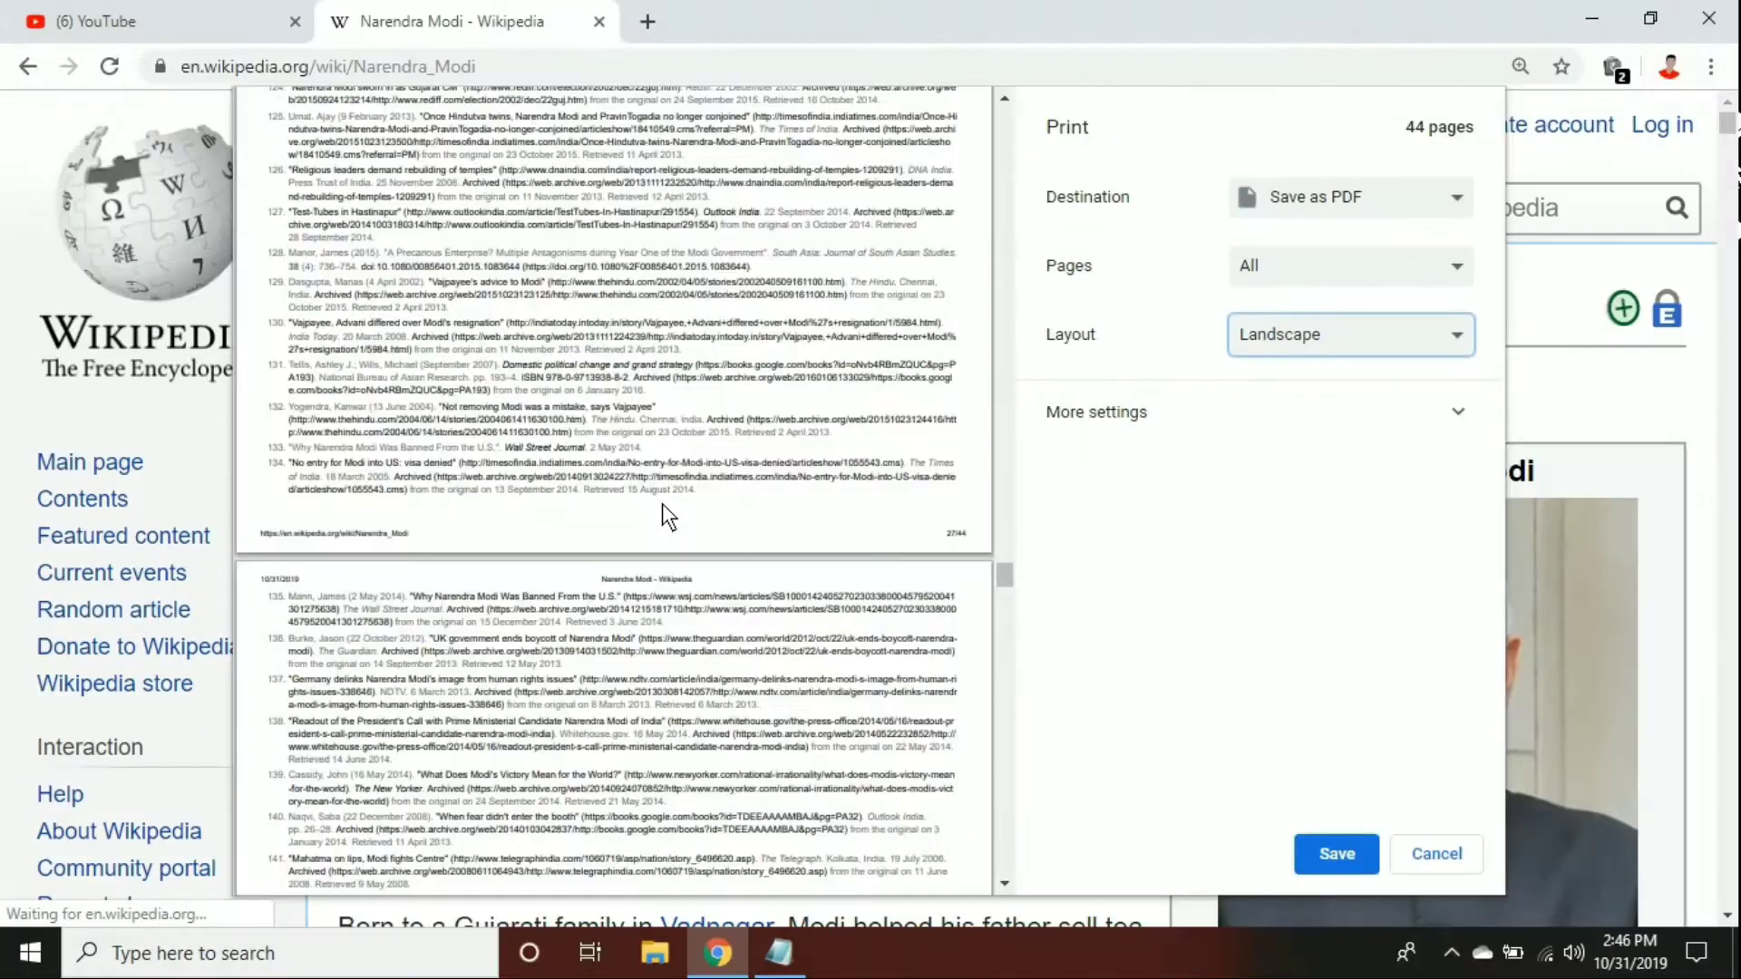
Review the landscape preview and save the article to the Desktop as the PDF file "Narendra Modi - Wikipedia"
{"action": "scroll", "coordinate": [586, 513], "scroll_direction": "down", "scroll_amount": 5}
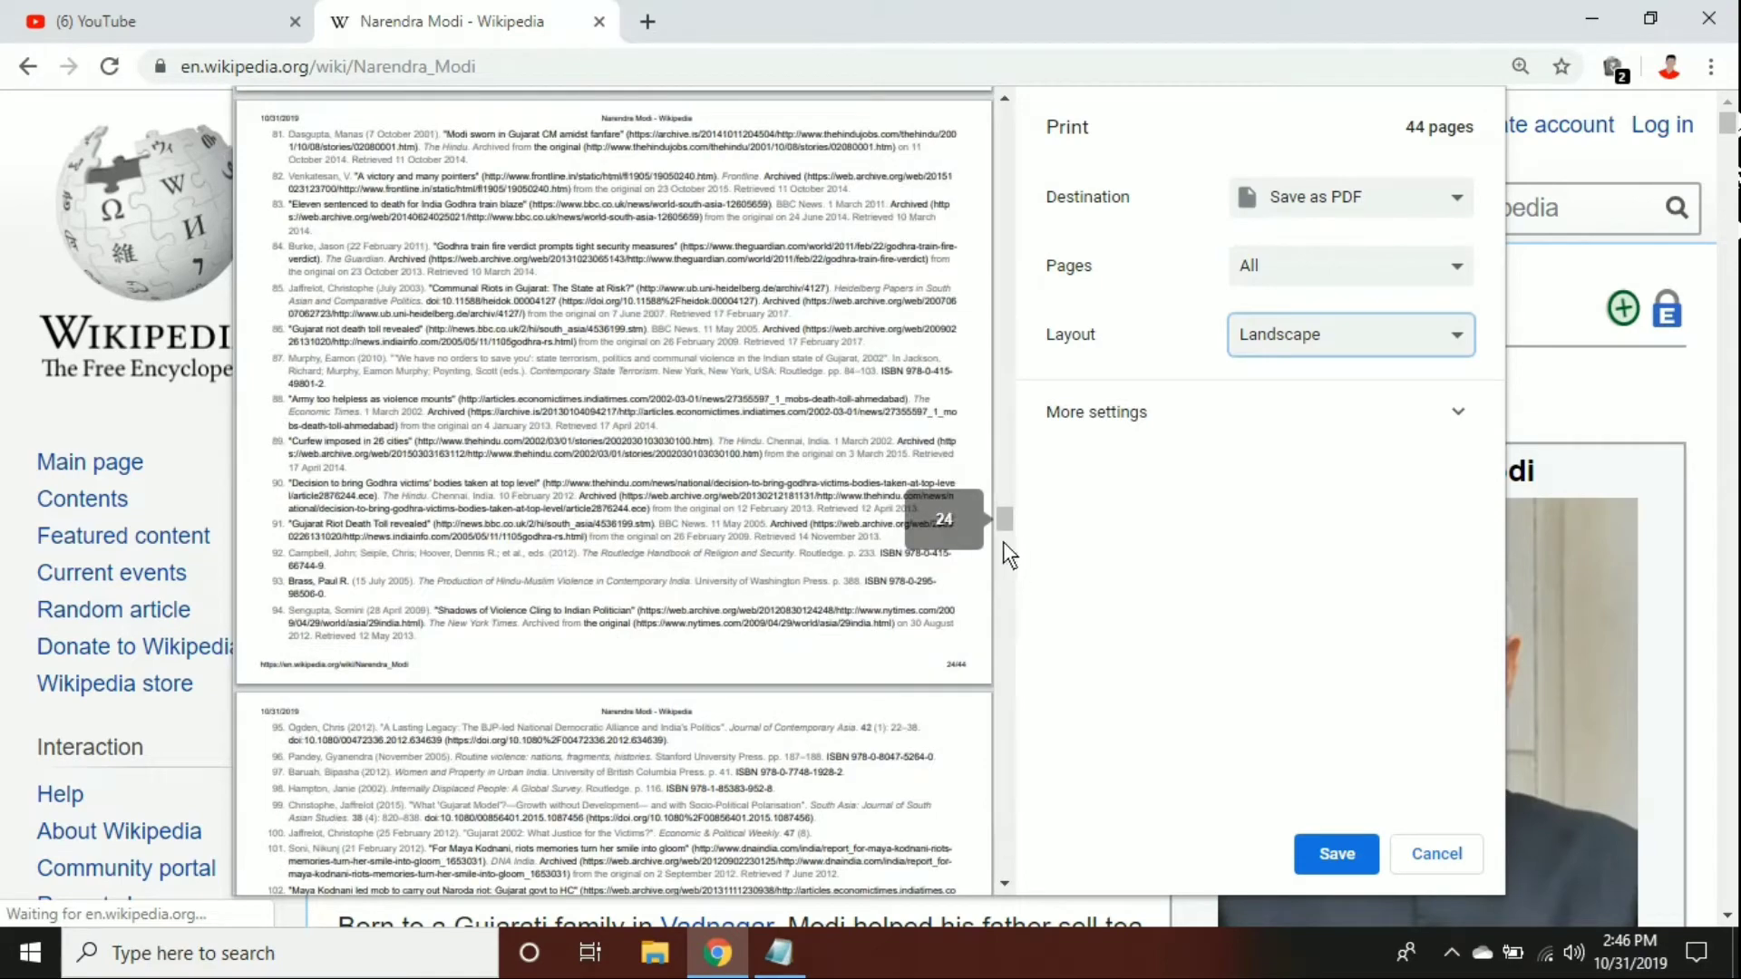
{"action": "left_click_drag", "start_coordinate": [1004, 521], "coordinate": [1002, 105]}
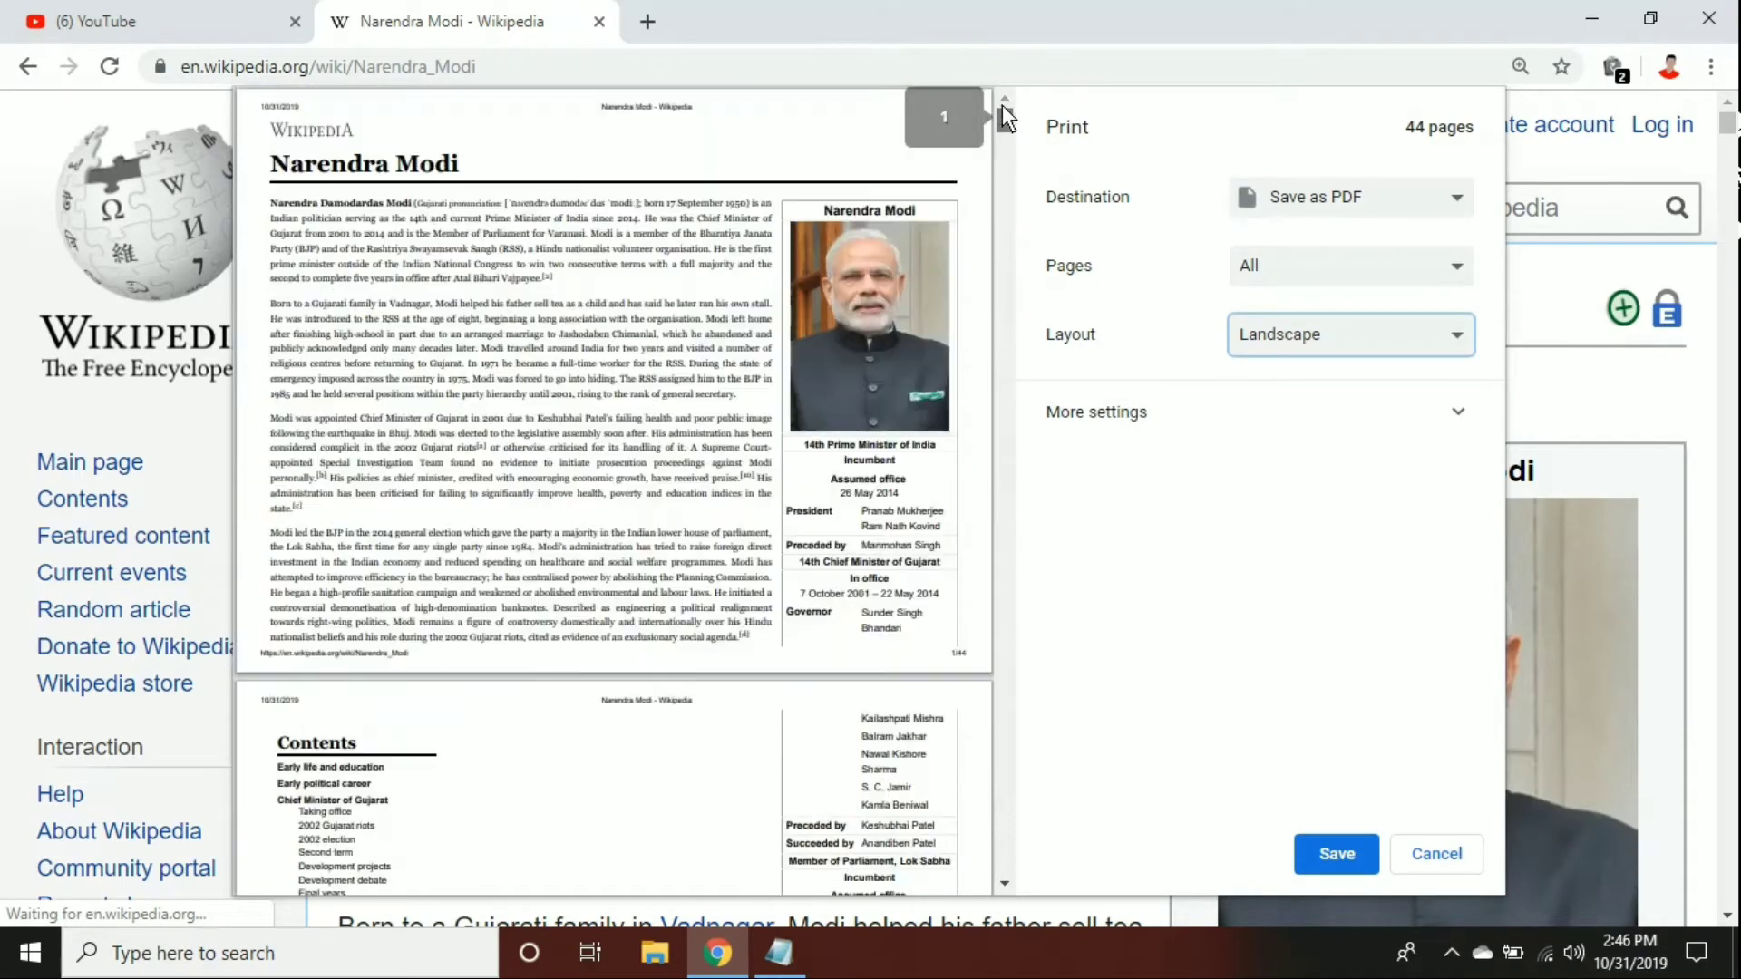
{"action": "left_click", "coordinate": [1335, 855]}
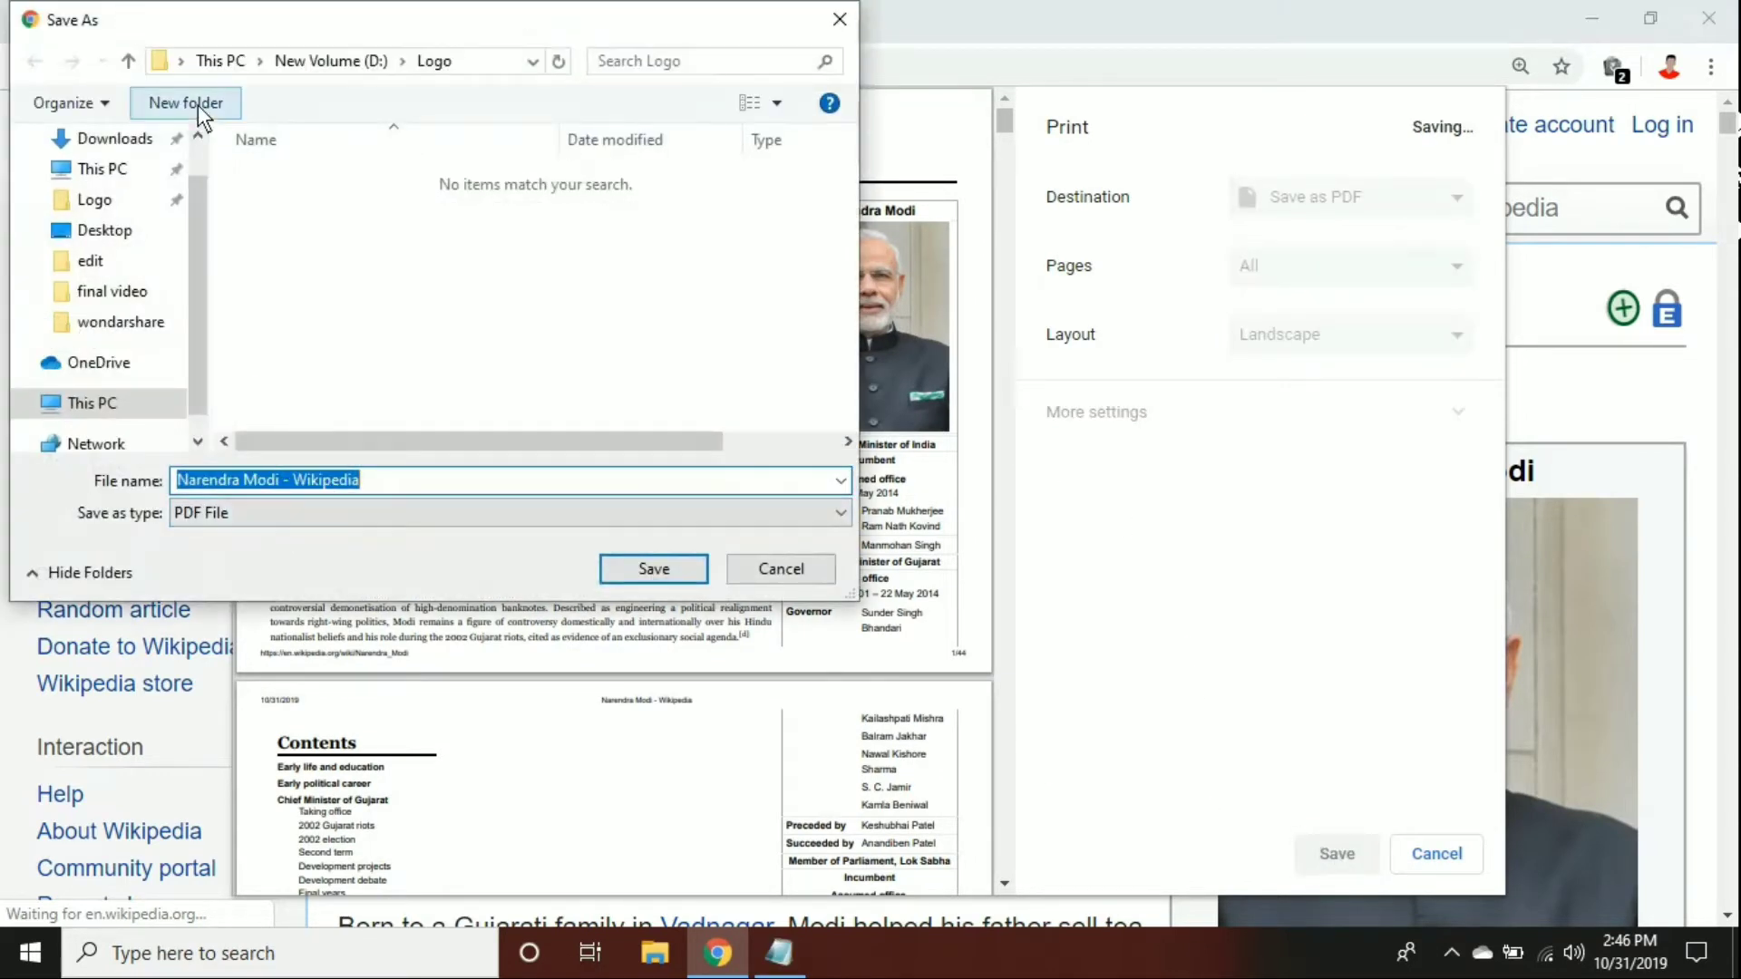
{"action": "left_click", "coordinate": [116, 231]}
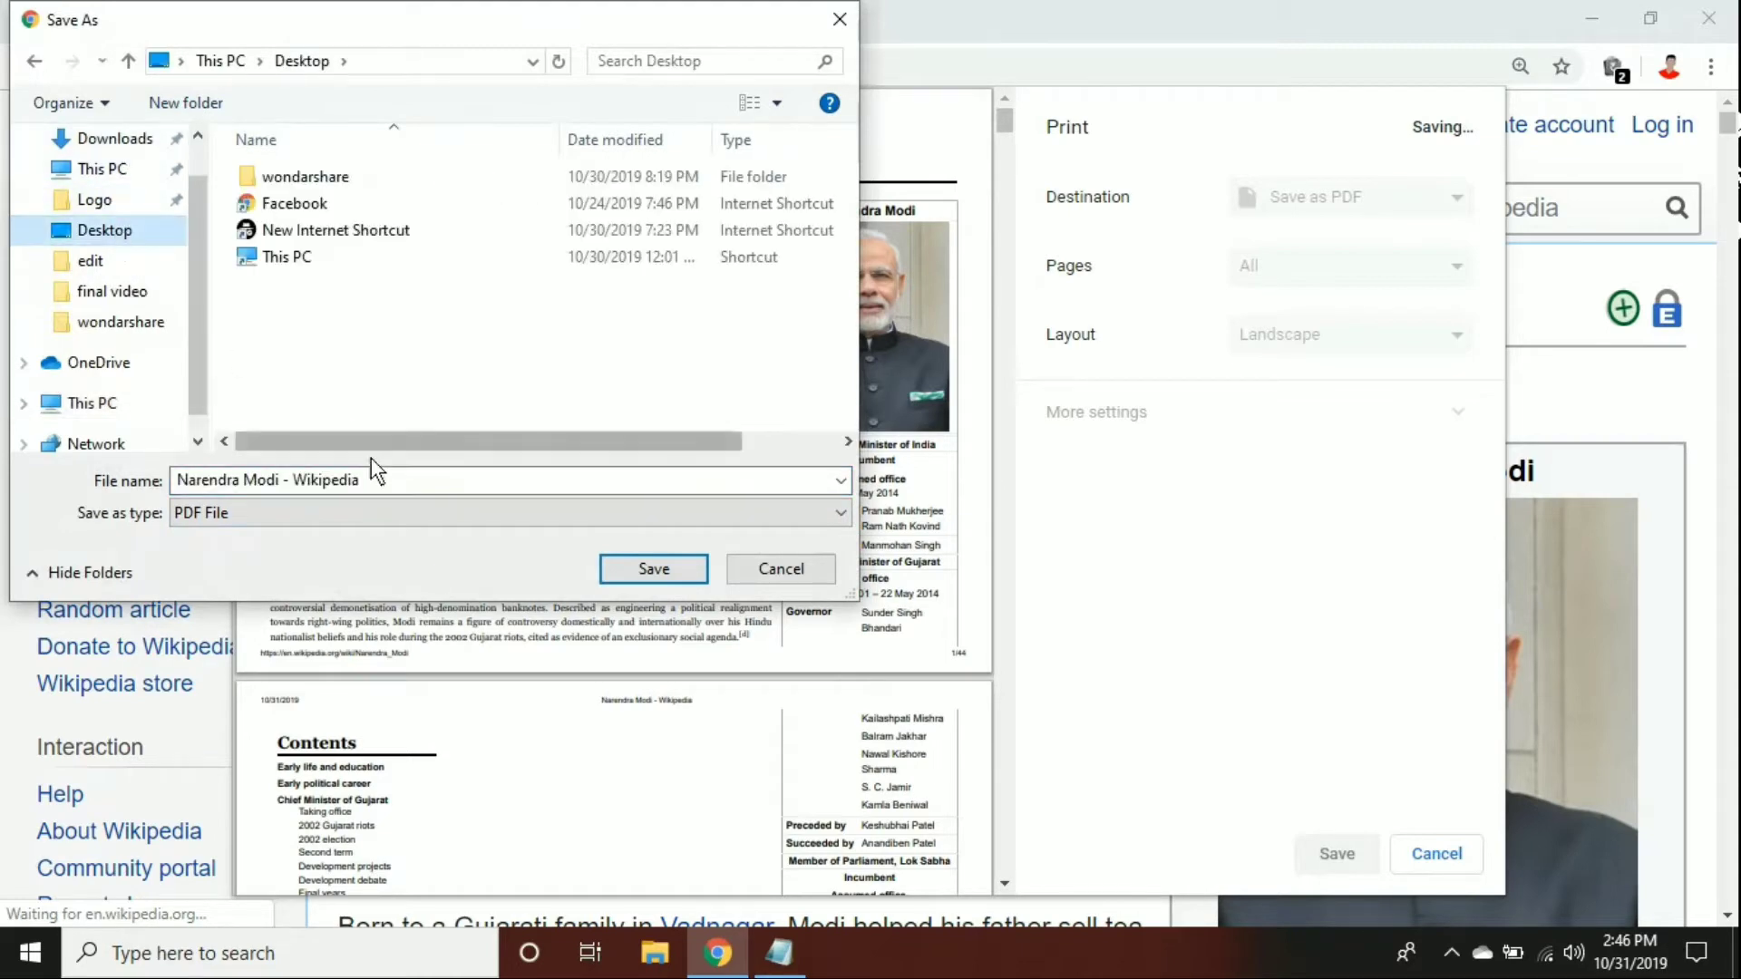
{"action": "left_click", "coordinate": [653, 569]}
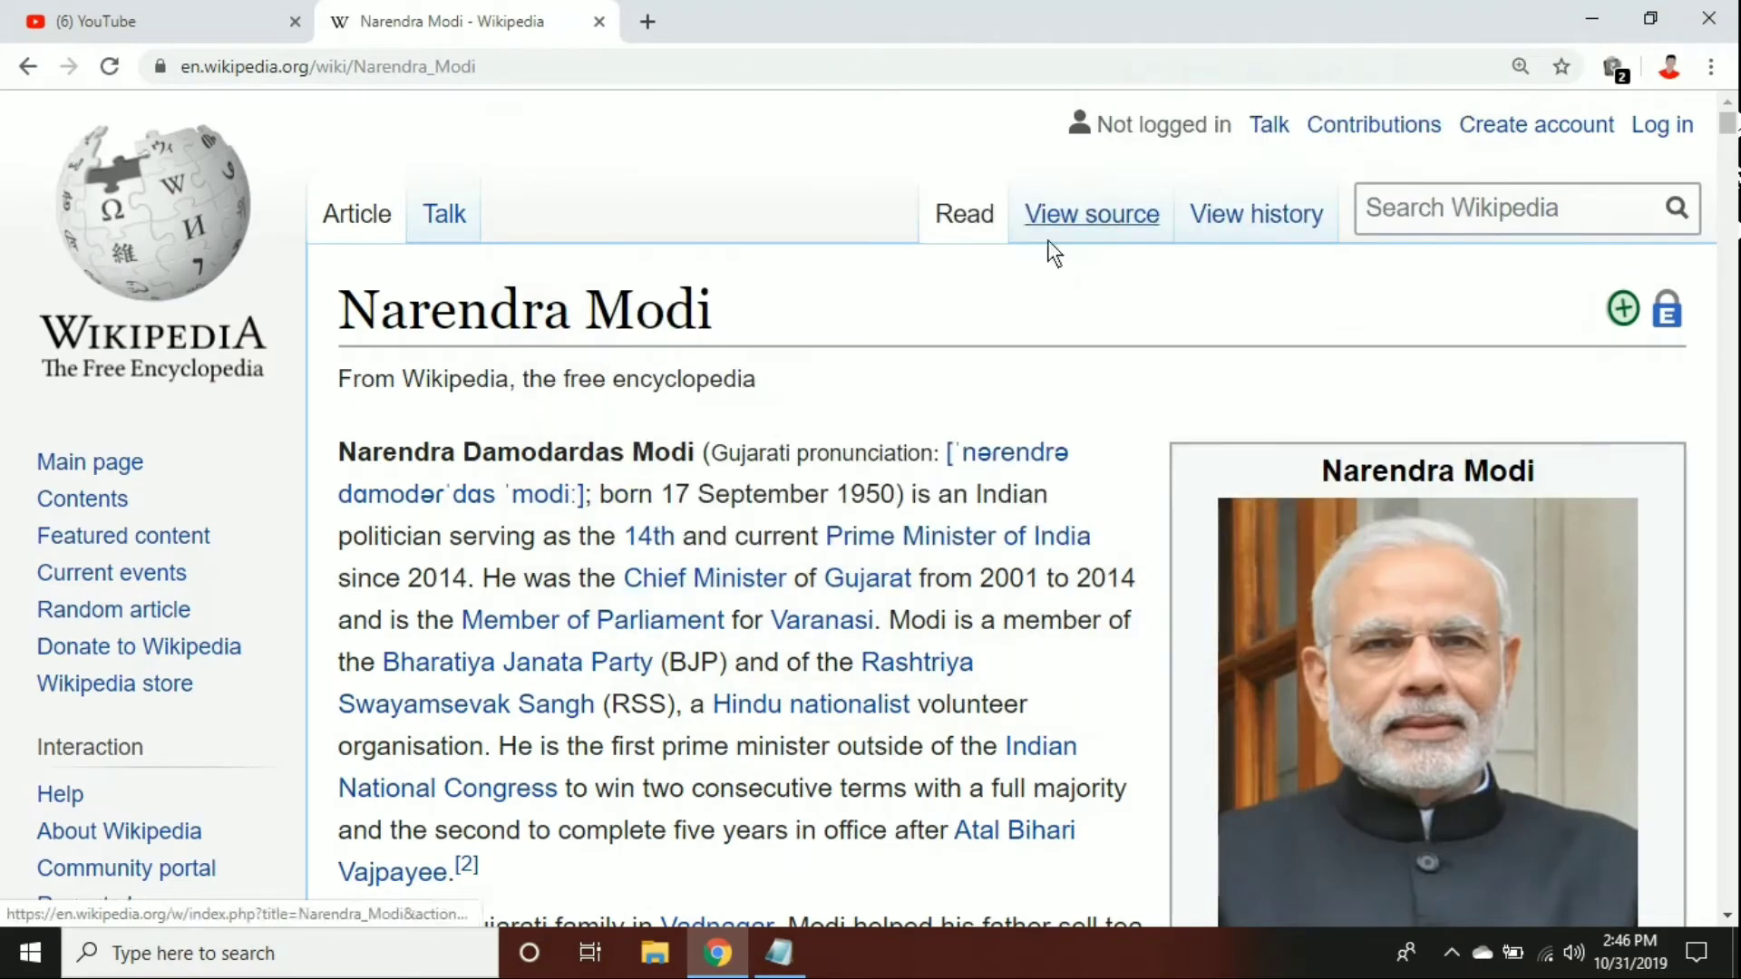
Check the pages of the saved Narendra Modi PDF from the desktop and close the document
{"action": "left_click", "coordinate": [1589, 15]}
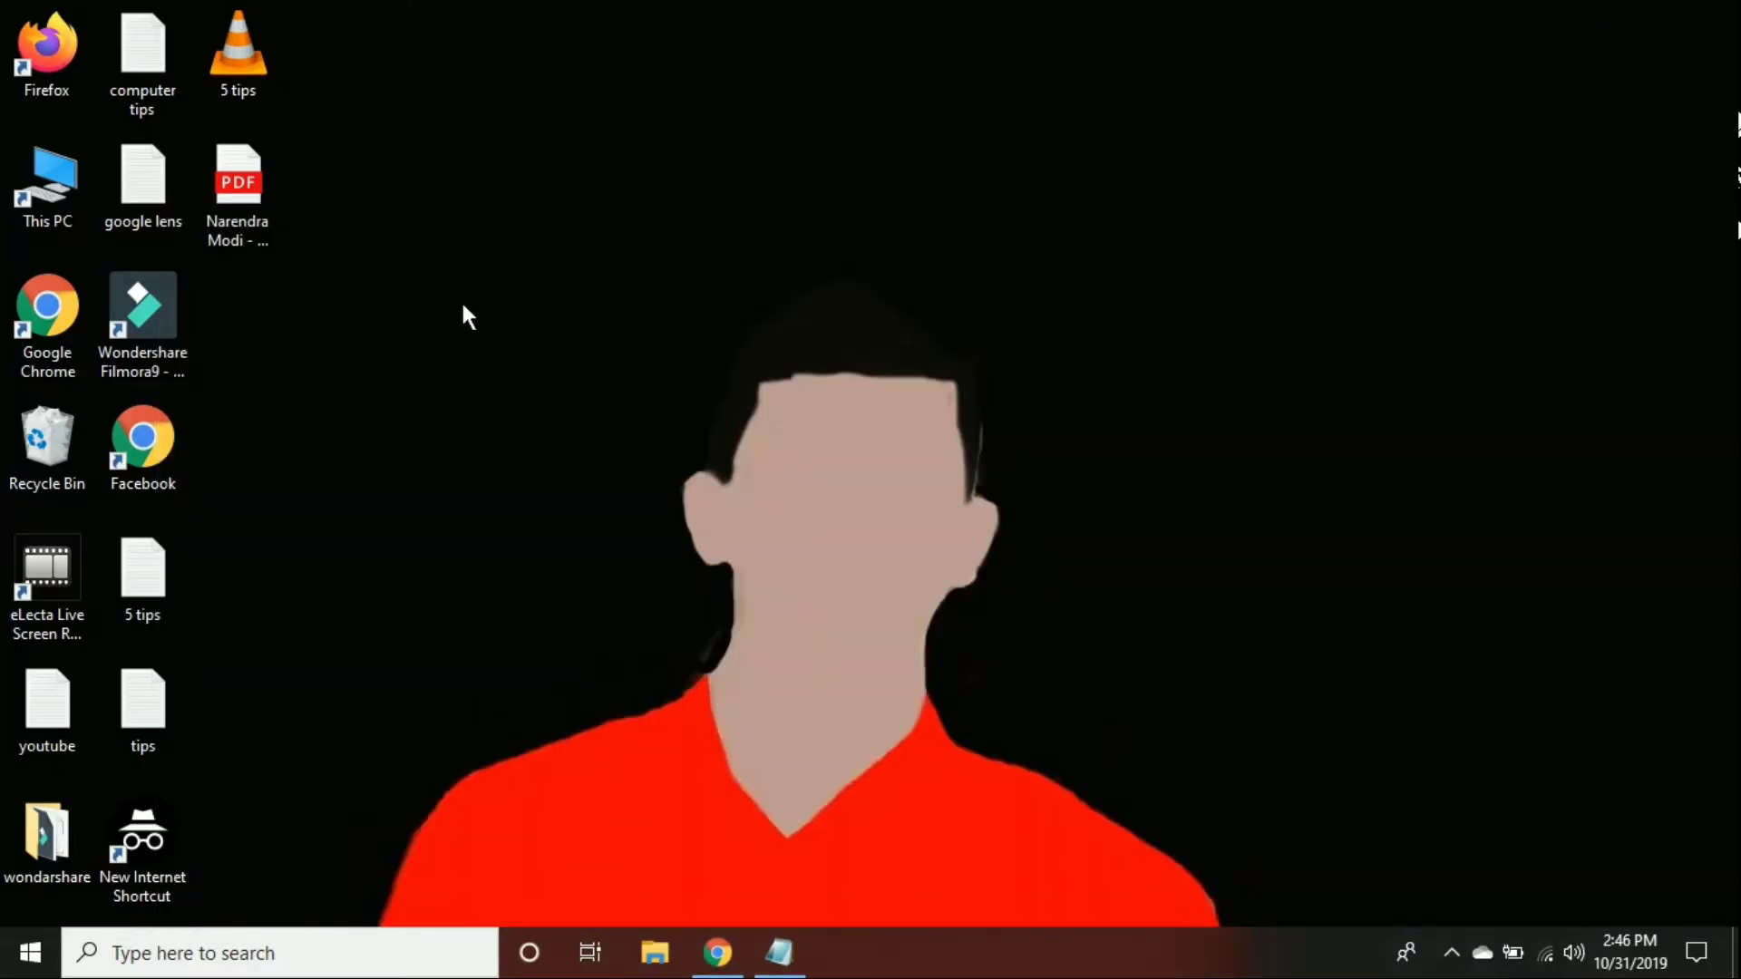
{"action": "double_click", "coordinate": [255, 220]}
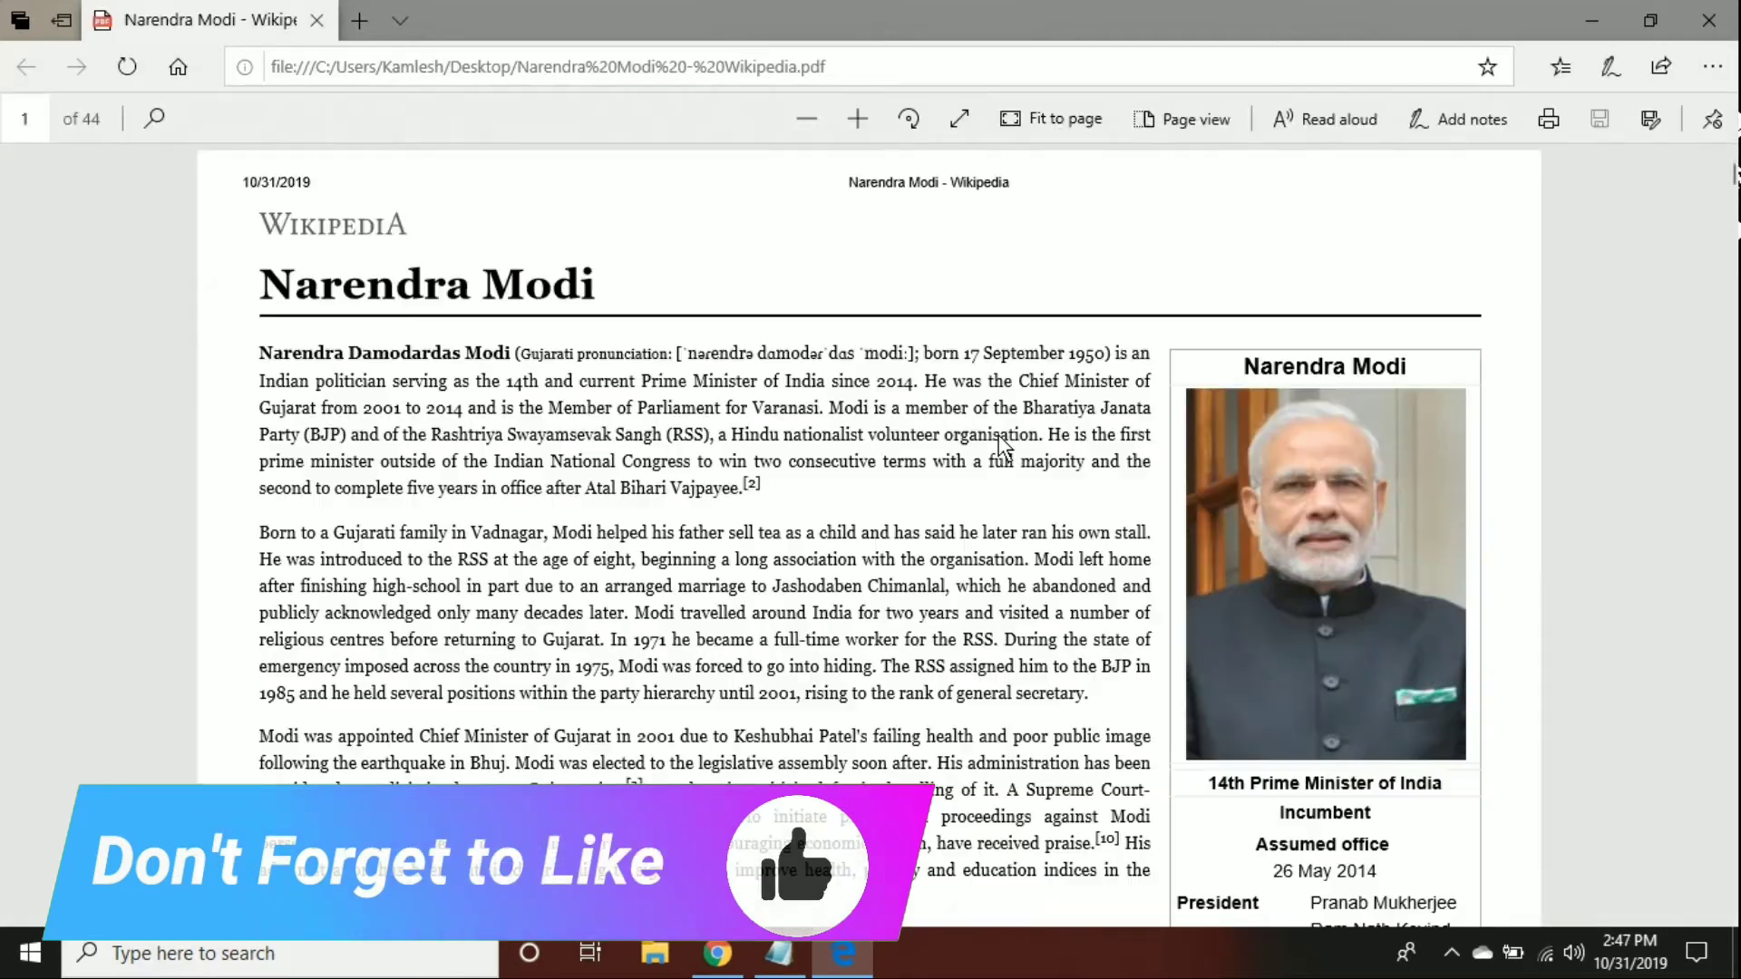
{"action": "scroll", "coordinate": [998, 441], "scroll_direction": "down", "scroll_amount": 20}
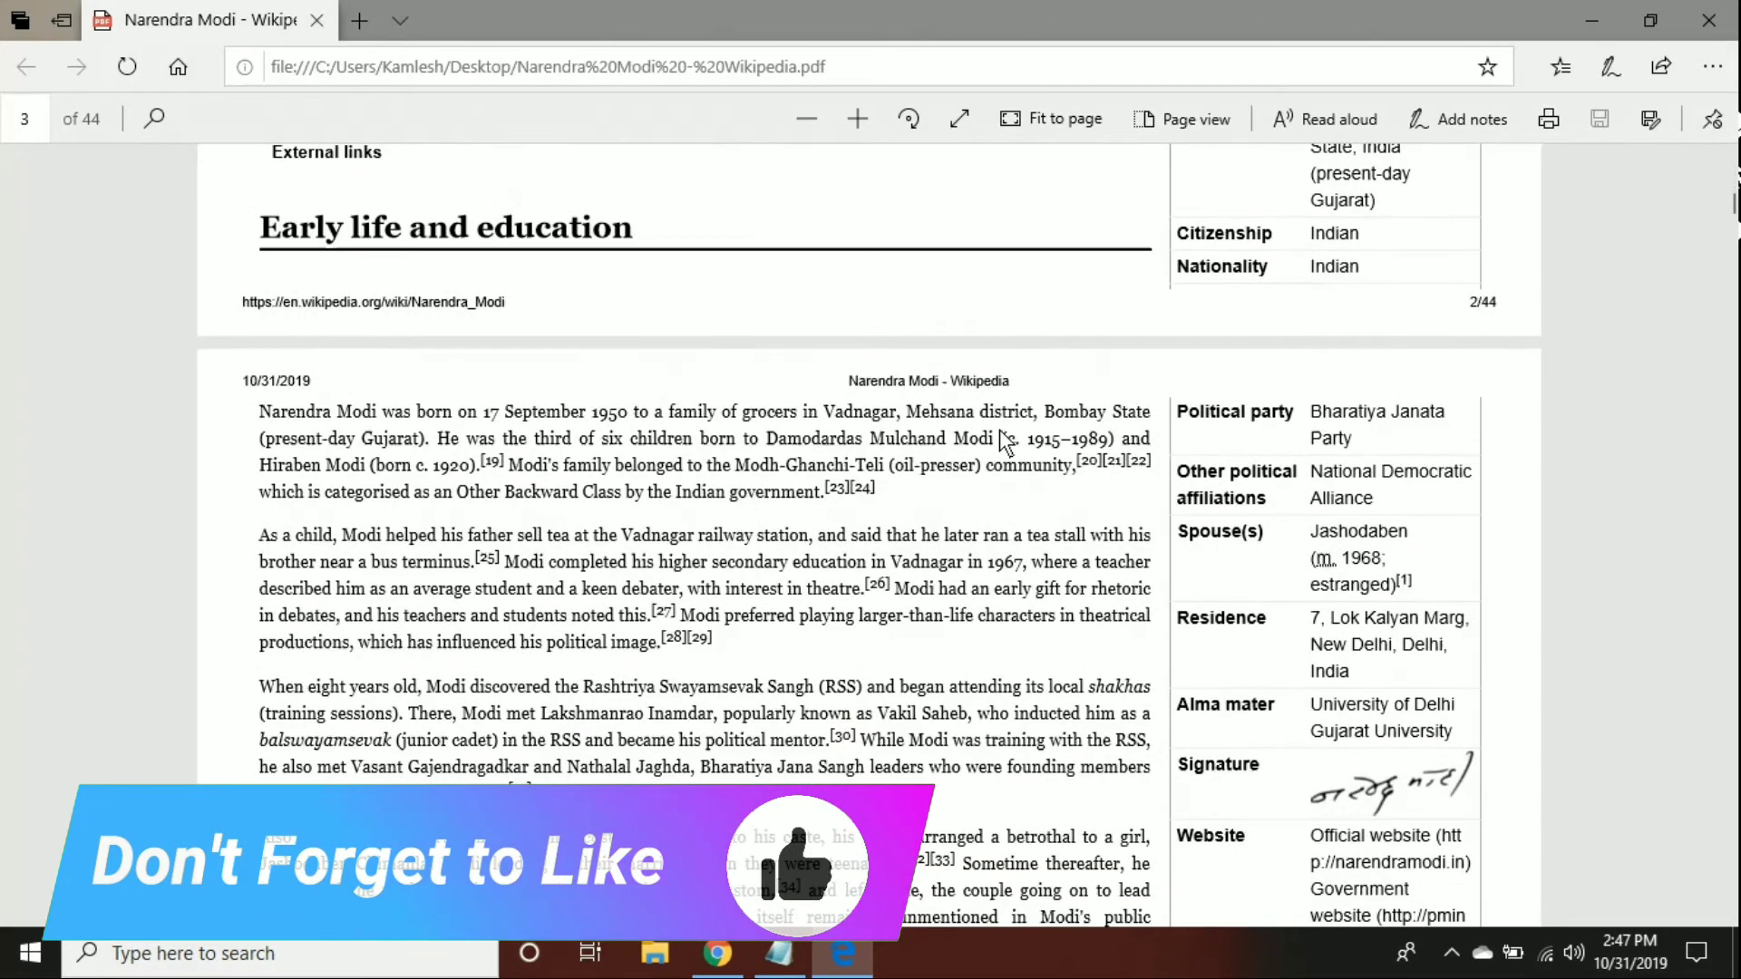
{"action": "scroll", "coordinate": [998, 436], "scroll_direction": "up", "scroll_amount": 18}
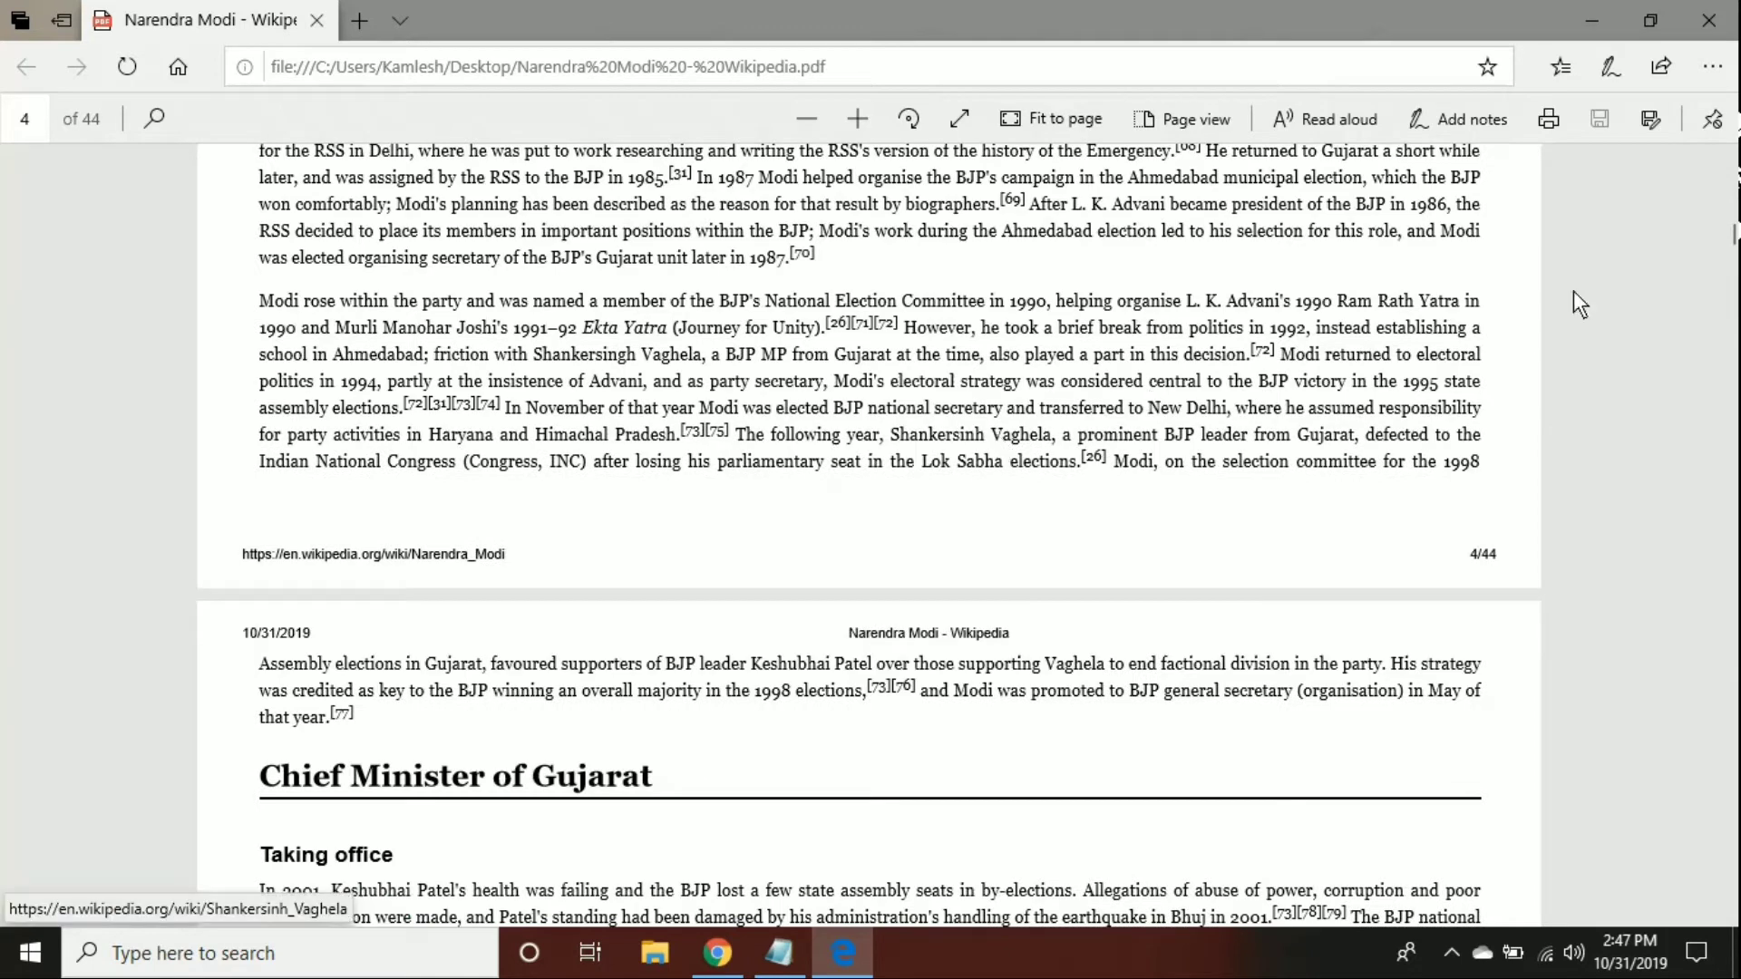
{"action": "left_click_drag", "start_coordinate": [1737, 225], "coordinate": [1736, 297]}
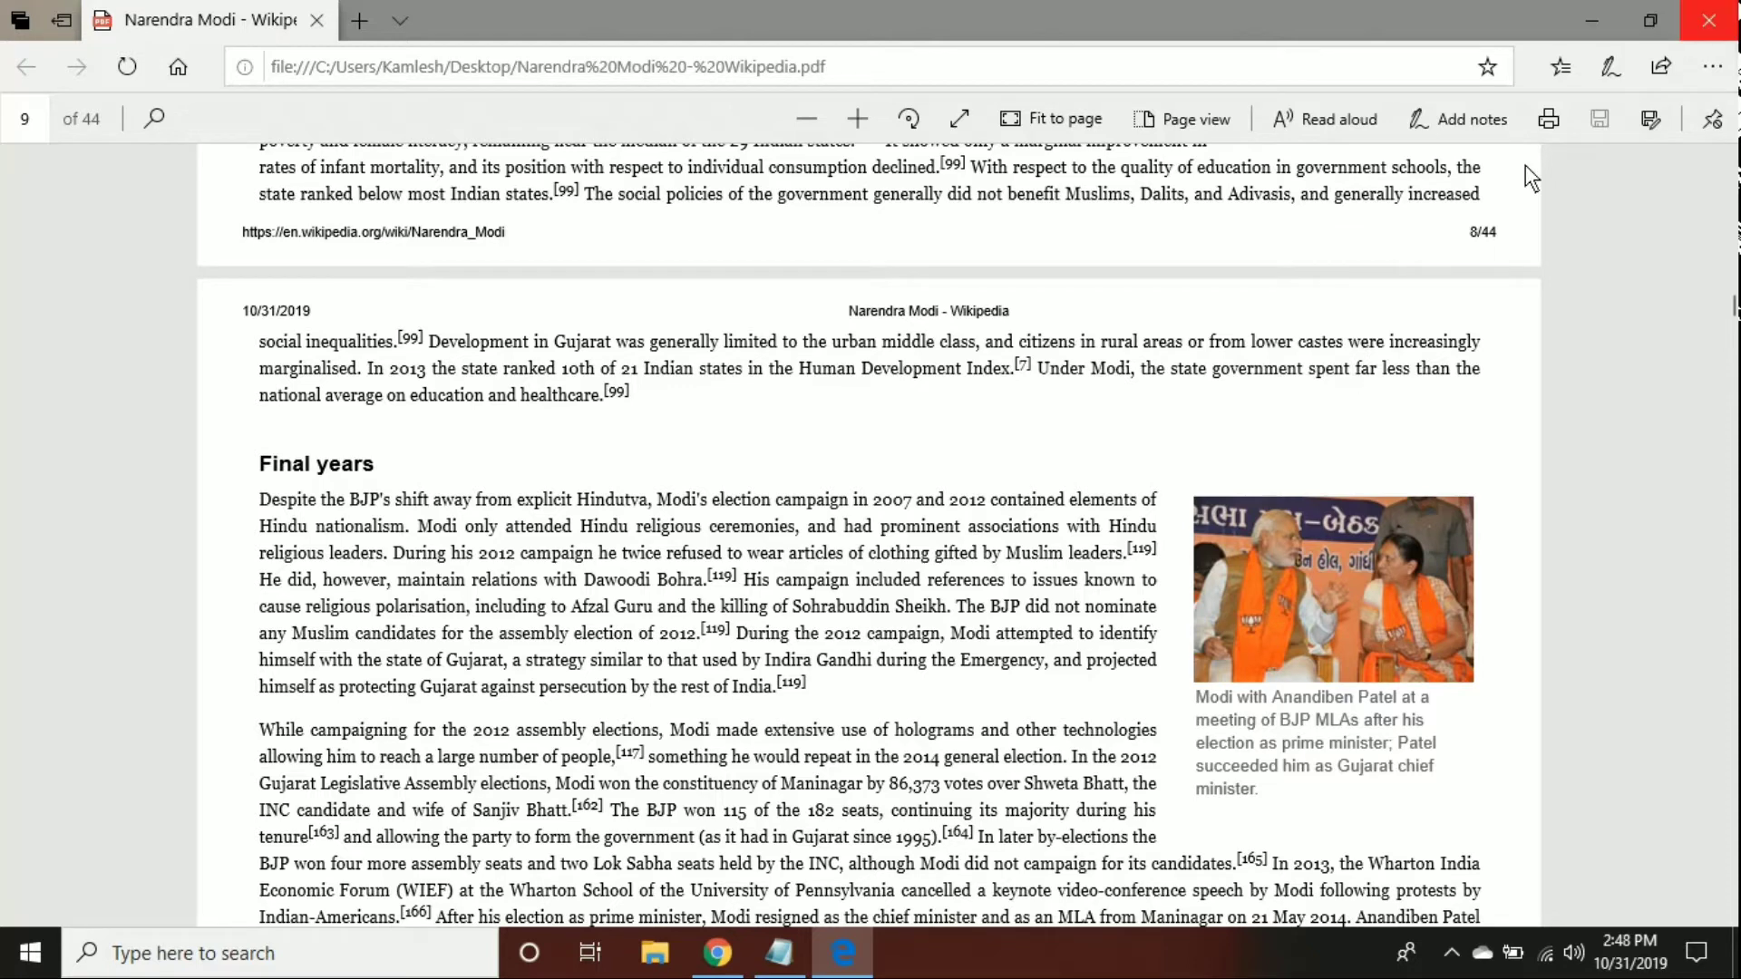
{"action": "left_click", "coordinate": [1709, 19]}
Create a new folder on the desktop, keeping the default name "New folder"
{"action": "left_click", "coordinate": [898, 360]}
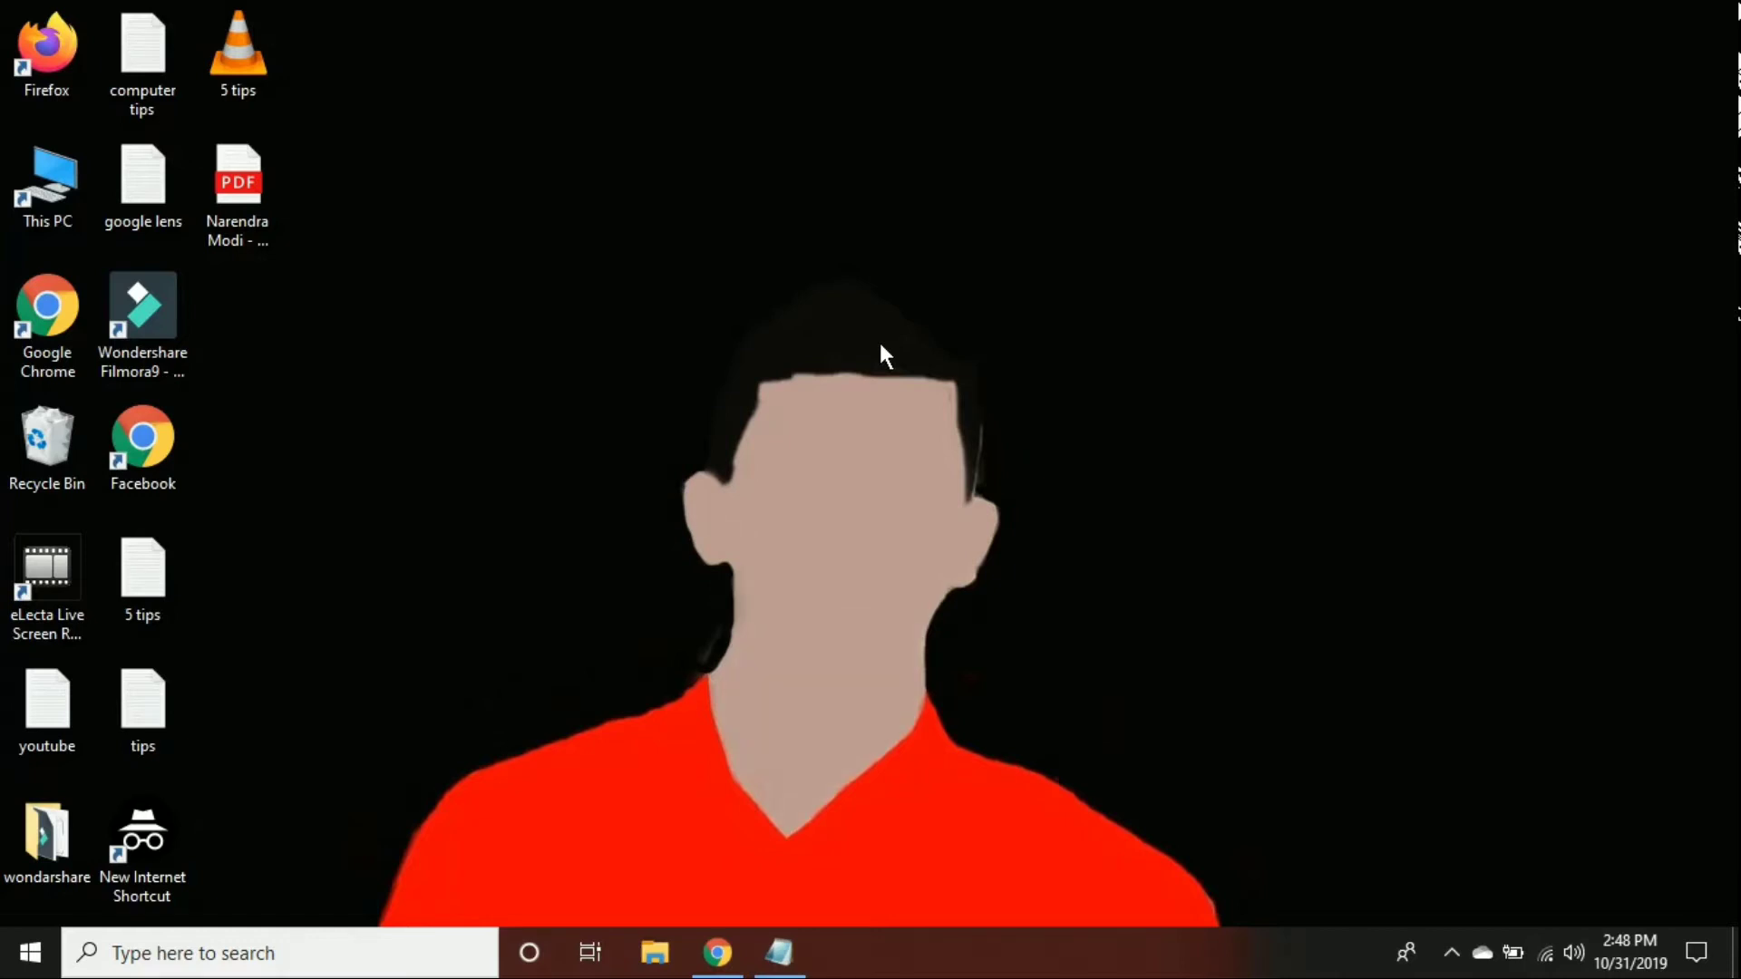
{"action": "right_click", "coordinate": [880, 346]}
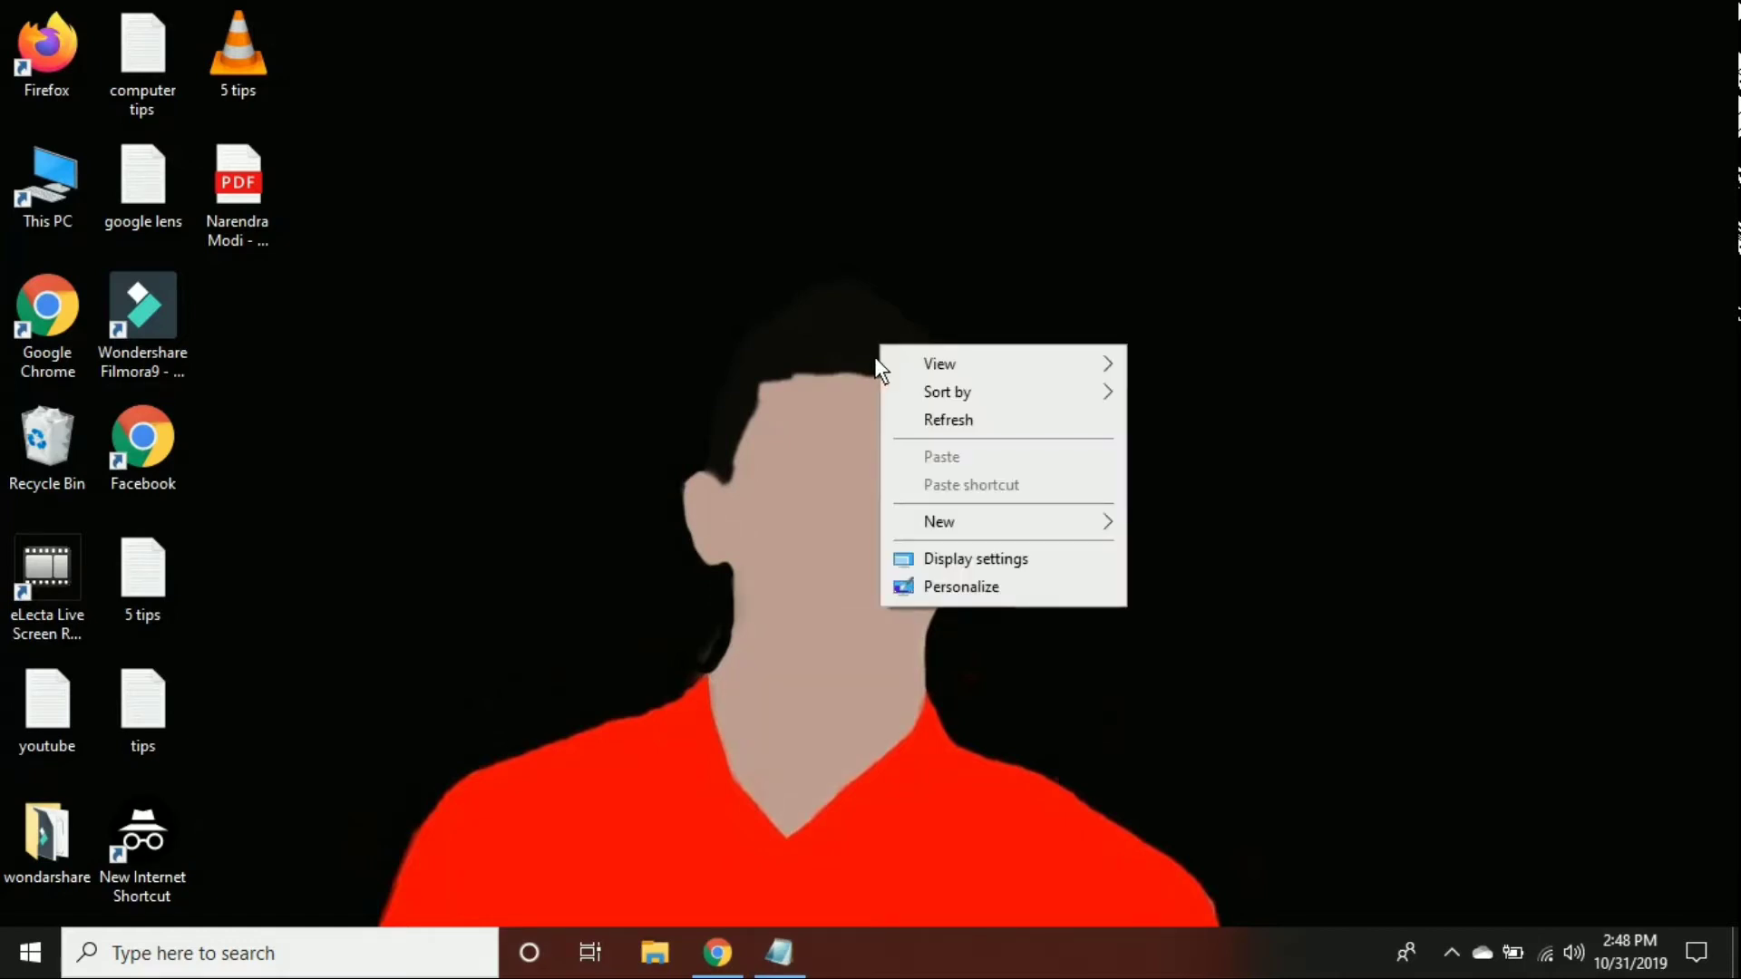
{"action": "mouse_move", "coordinate": [1047, 519]}
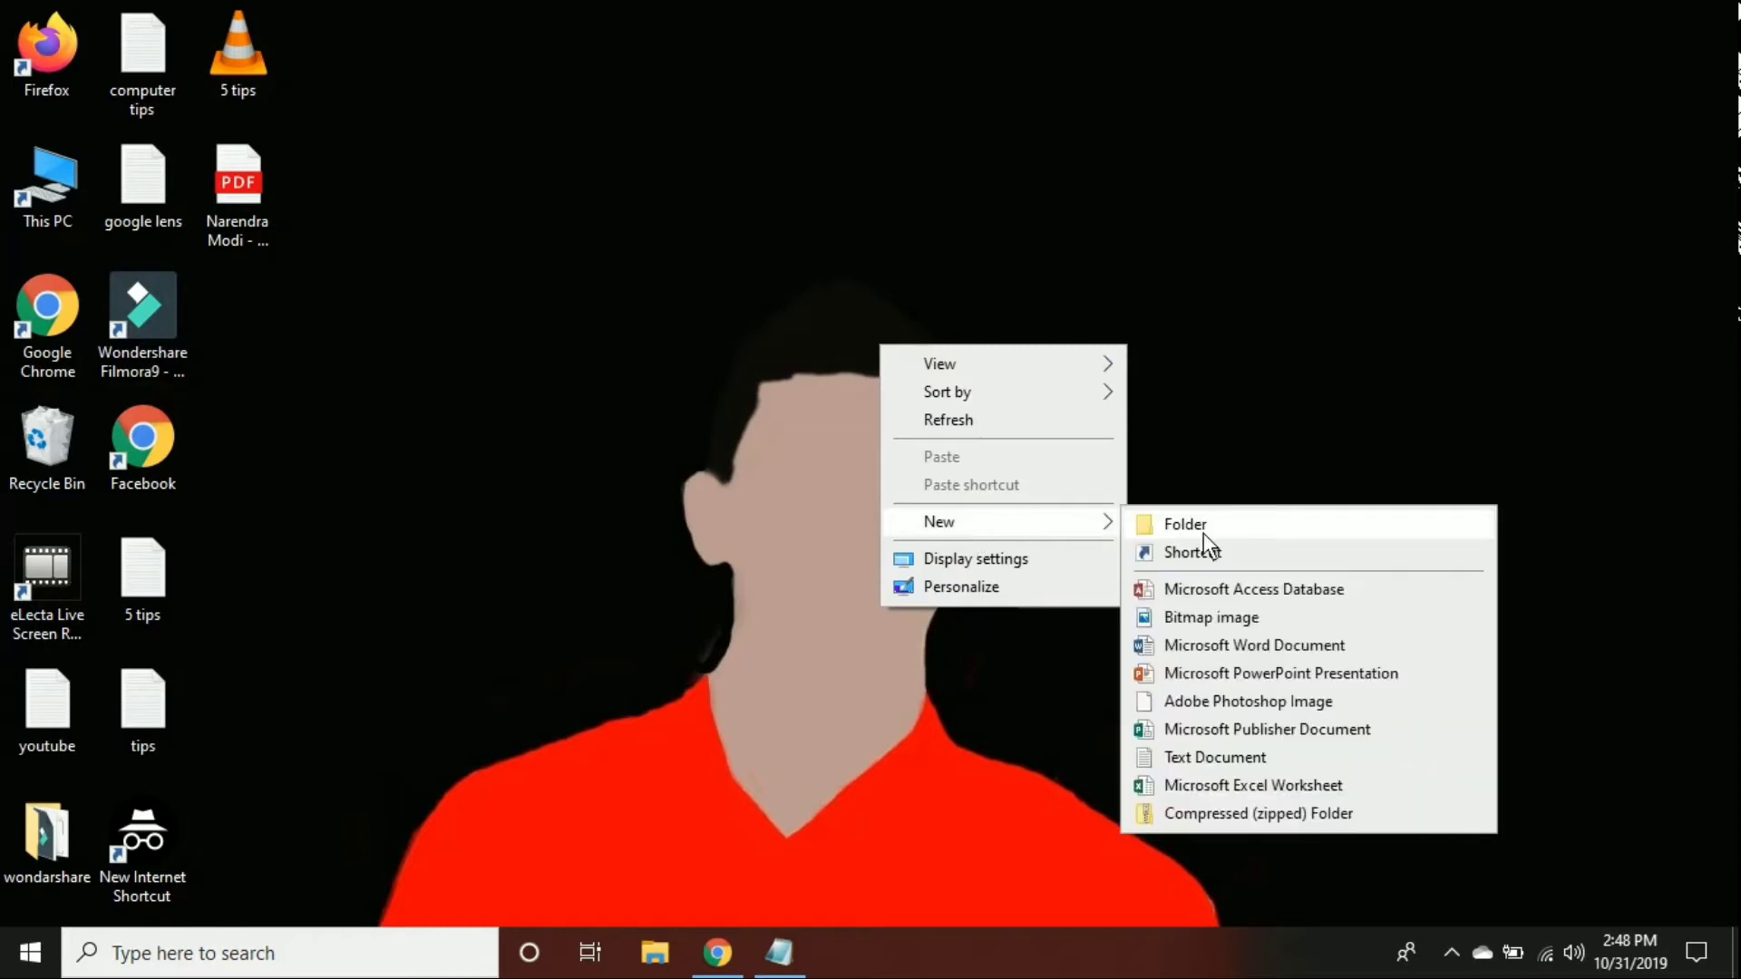
{"action": "left_click", "coordinate": [1204, 532]}
{"action": "key", "text": "Return"}
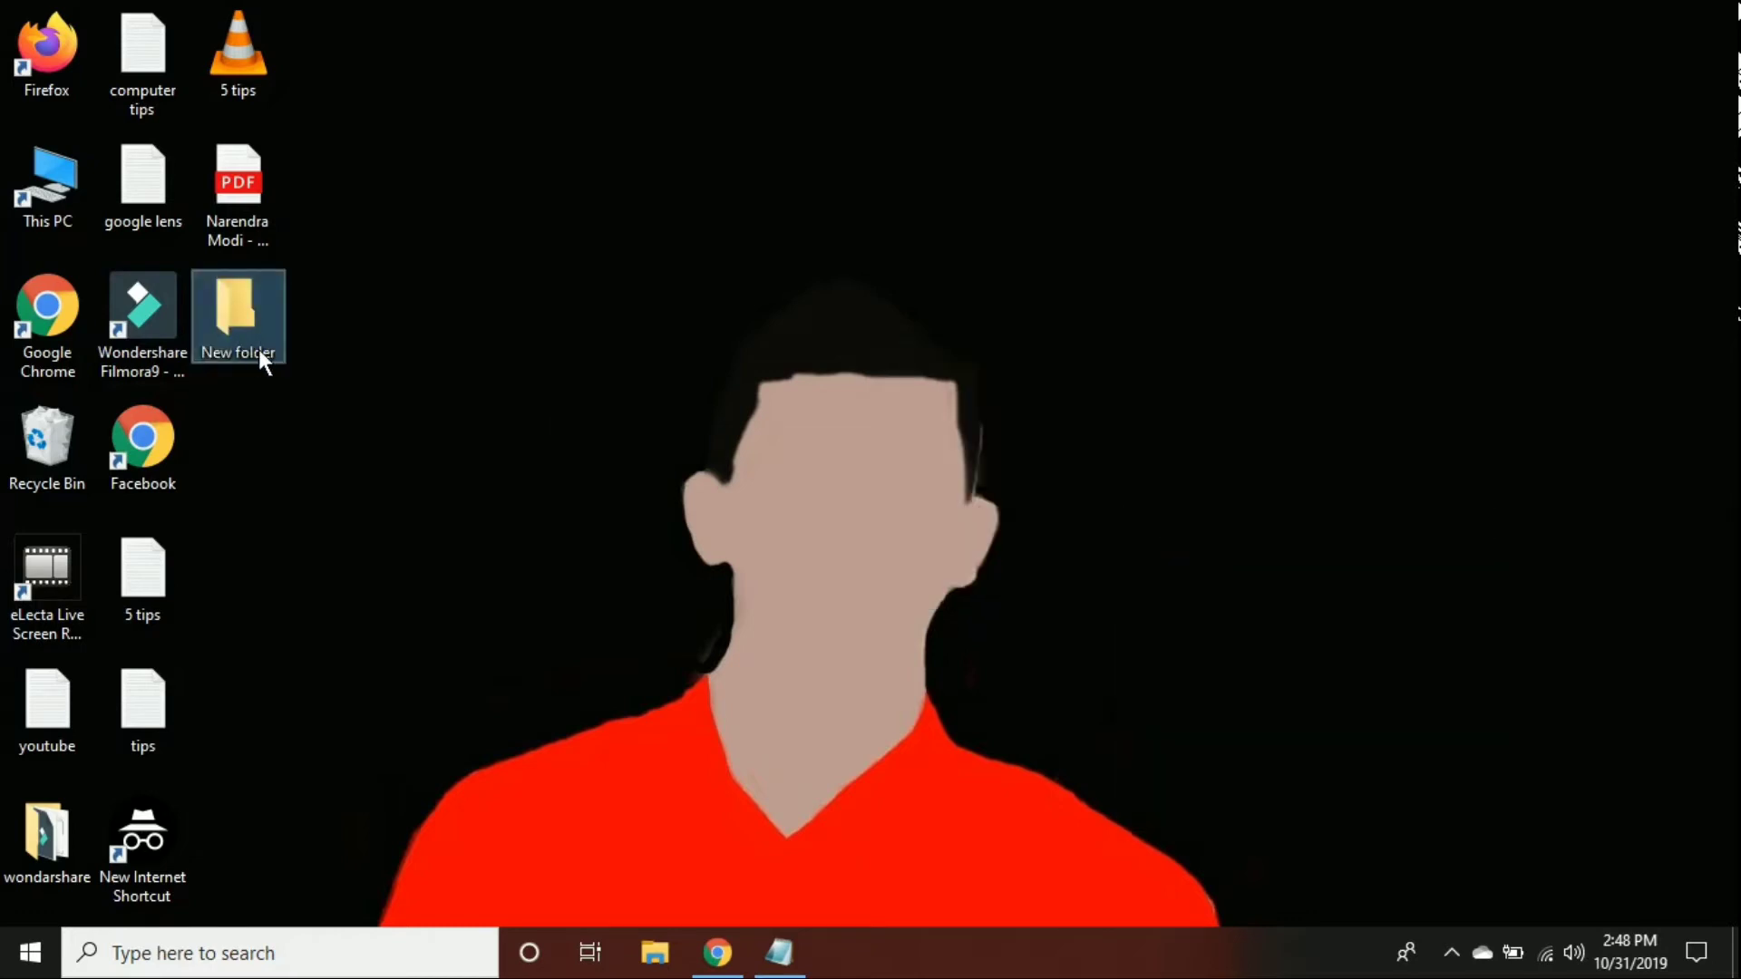
Magnify the screen around the new desktop folder to 200% with Magnifier
{"action": "key", "text": "super+plus"}
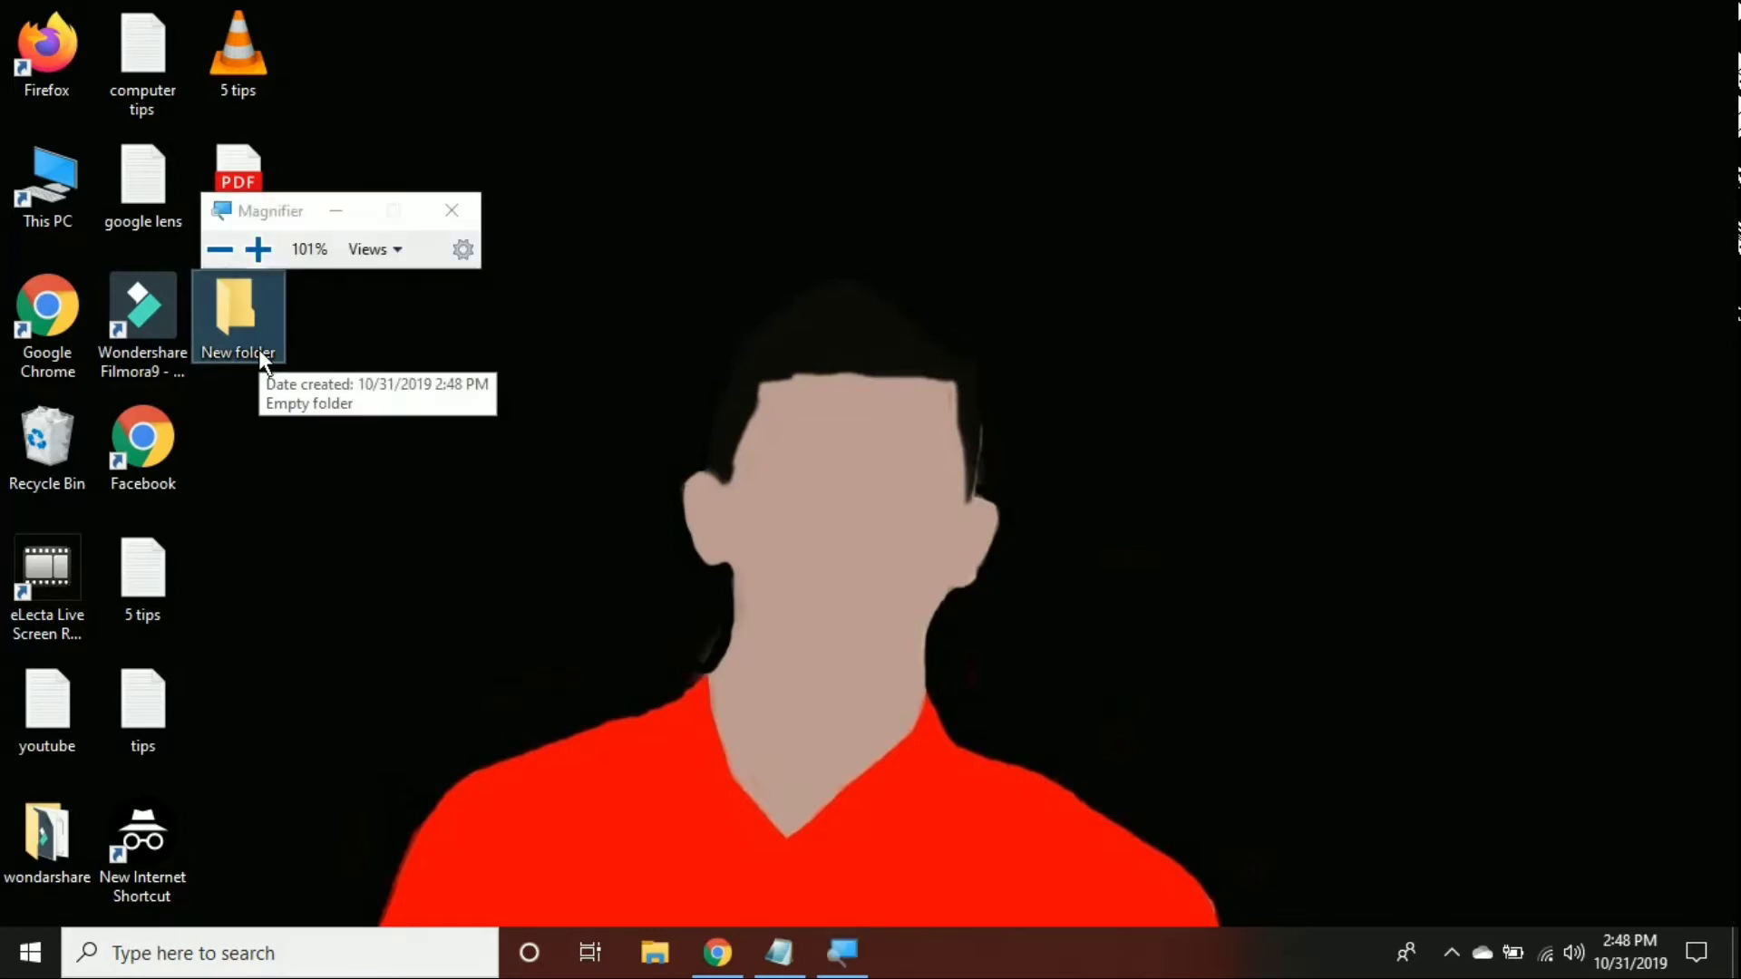
{"action": "key", "text": "super+plus"}
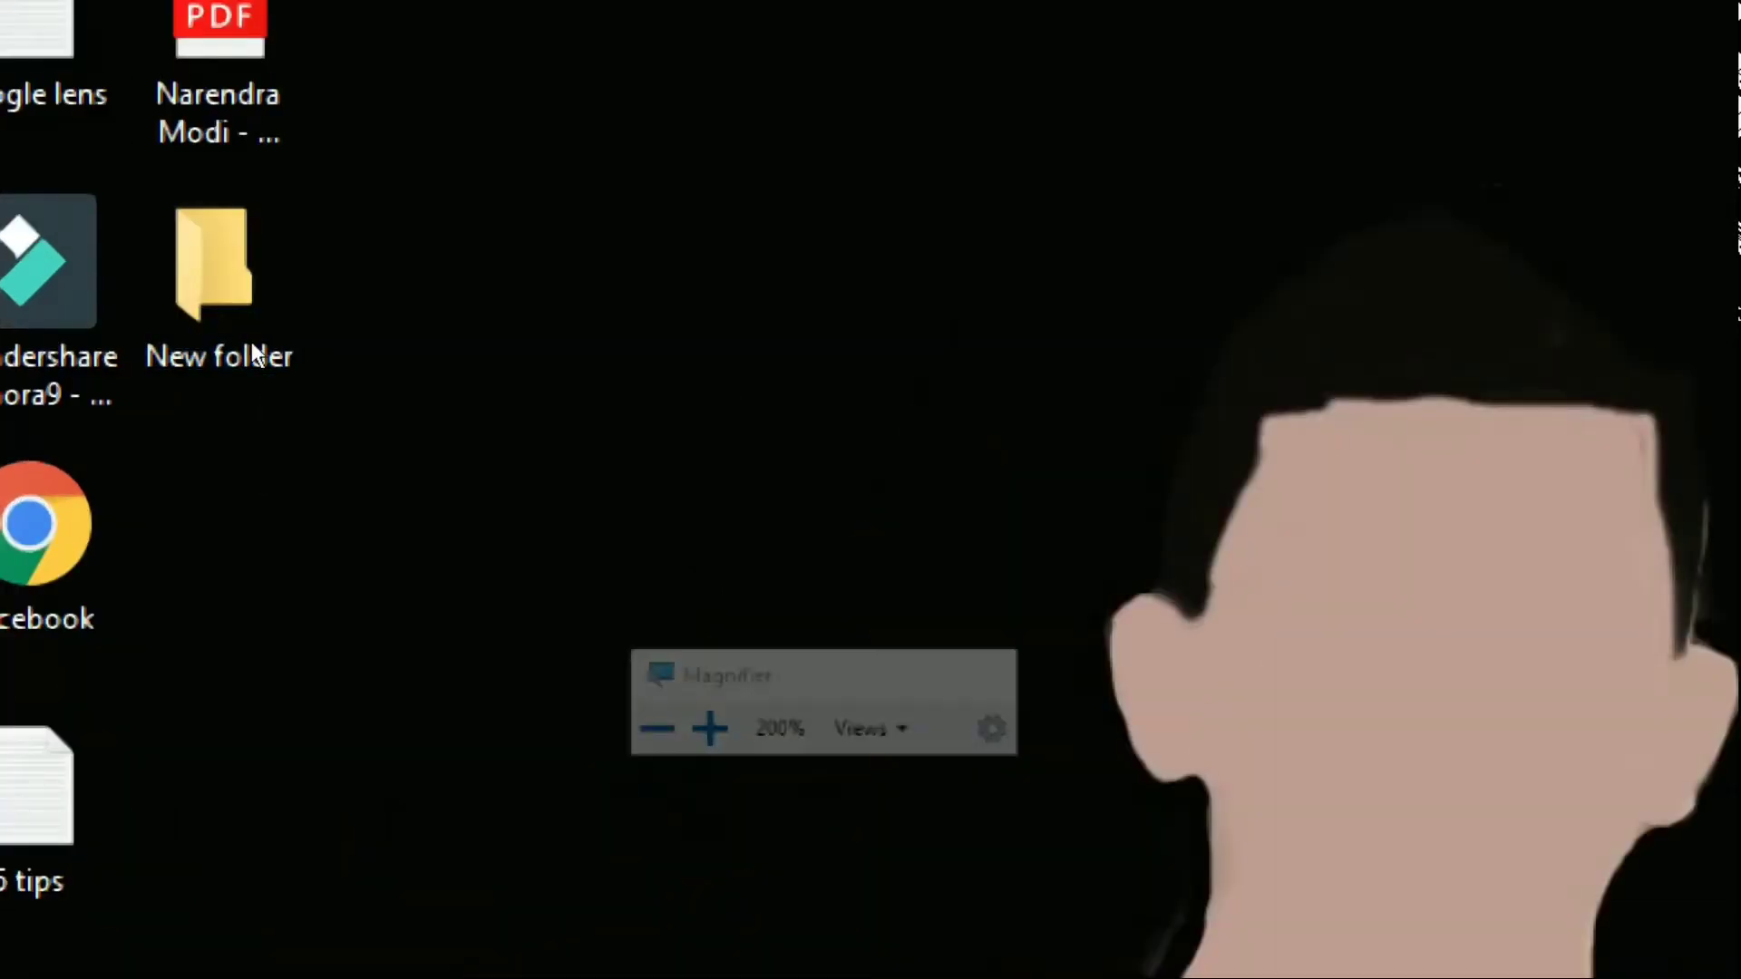
Return the Magnifier zoom to normal size and delete the "New folder" from the desktop
{"action": "key", "text": "super+minus"}
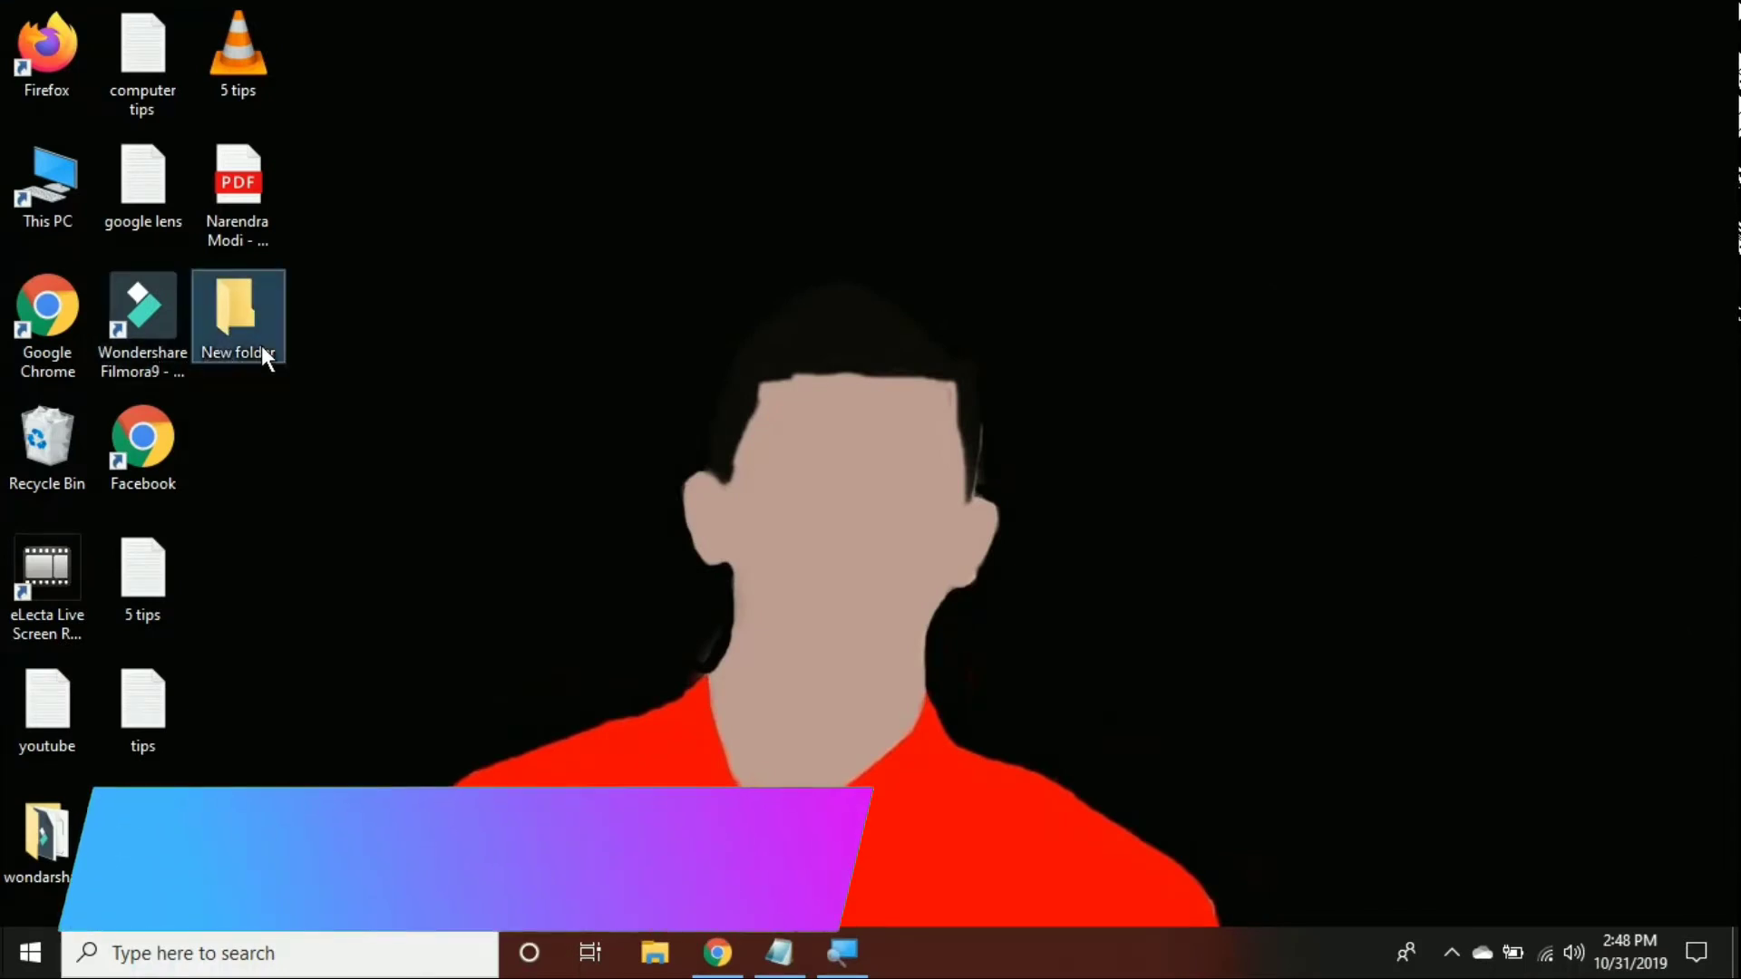
{"action": "key", "text": "Delete"}
Create a new folder on the desktop and give it a blank, invisible name
{"action": "right_click", "coordinate": [532, 247]}
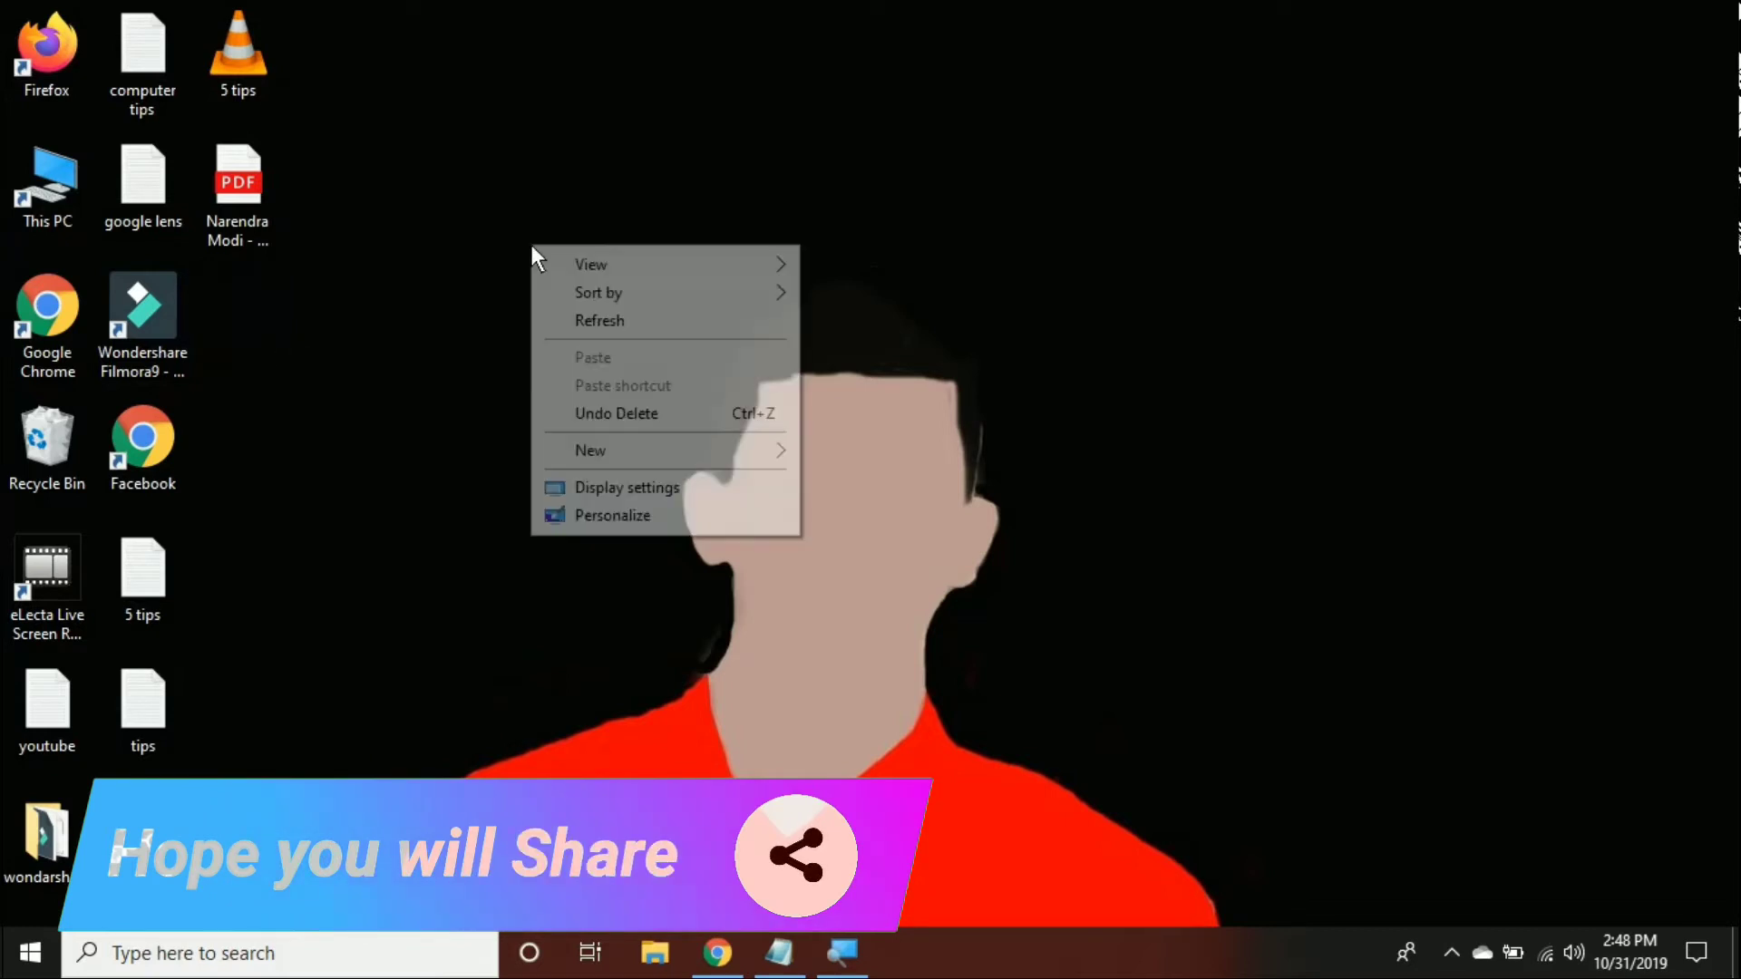
{"action": "mouse_move", "coordinate": [639, 450]}
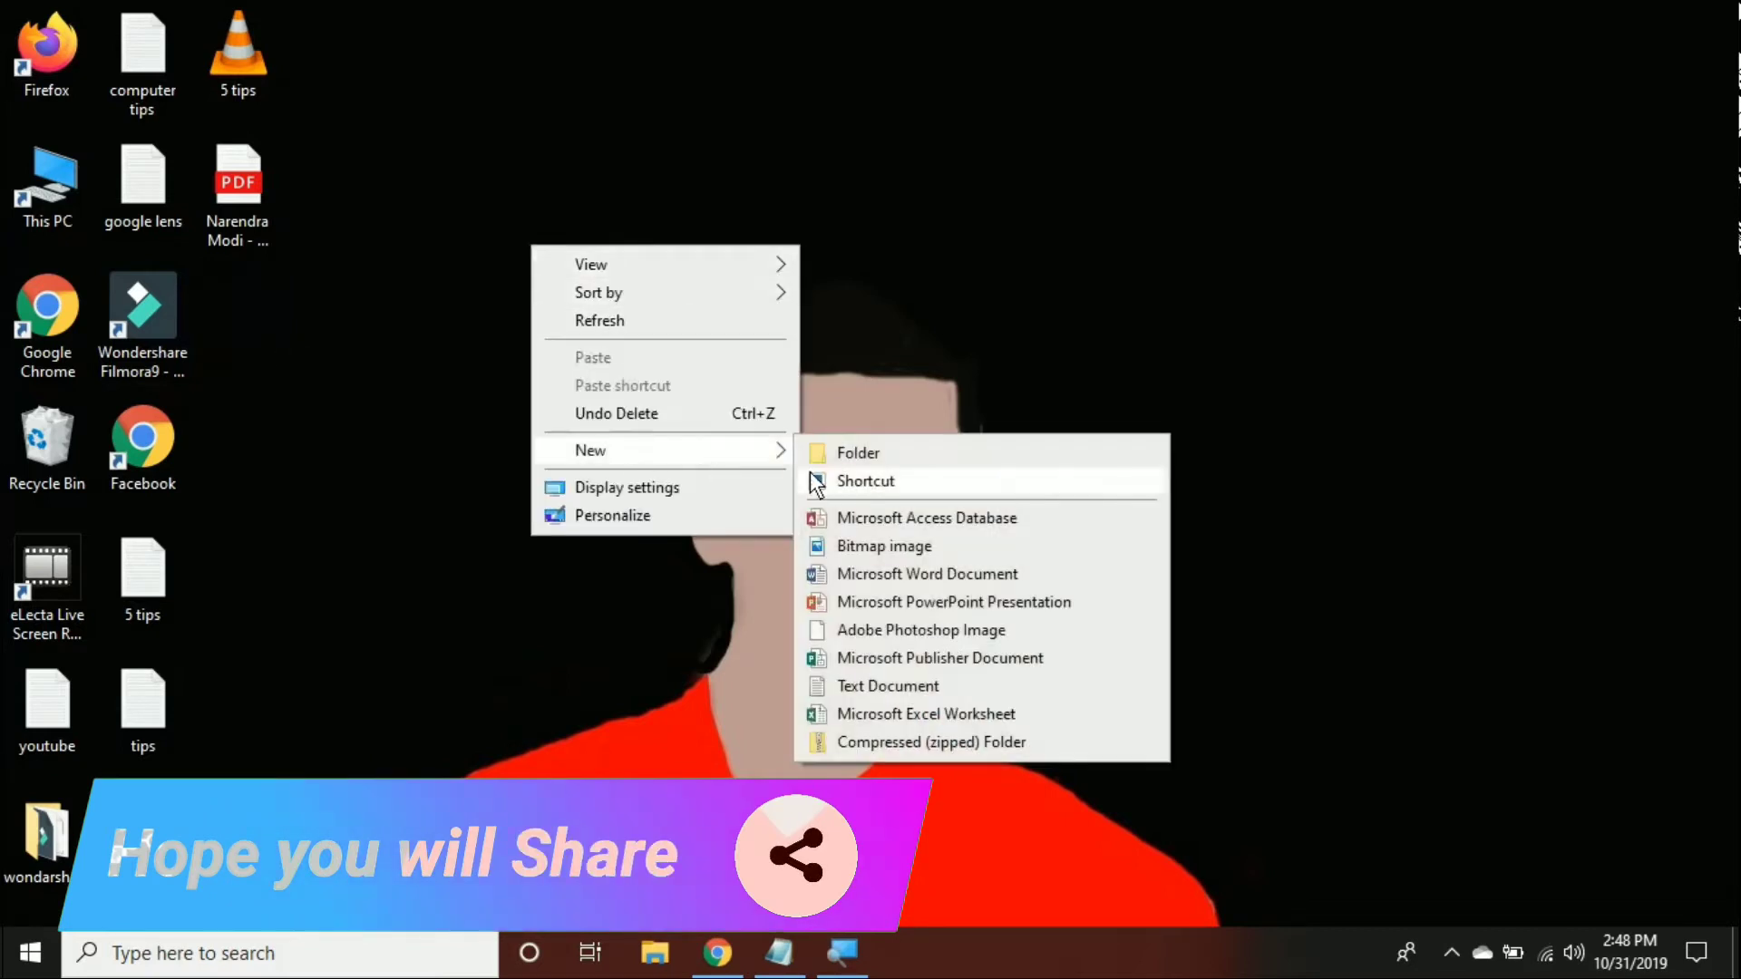
{"action": "left_click", "coordinate": [855, 458]}
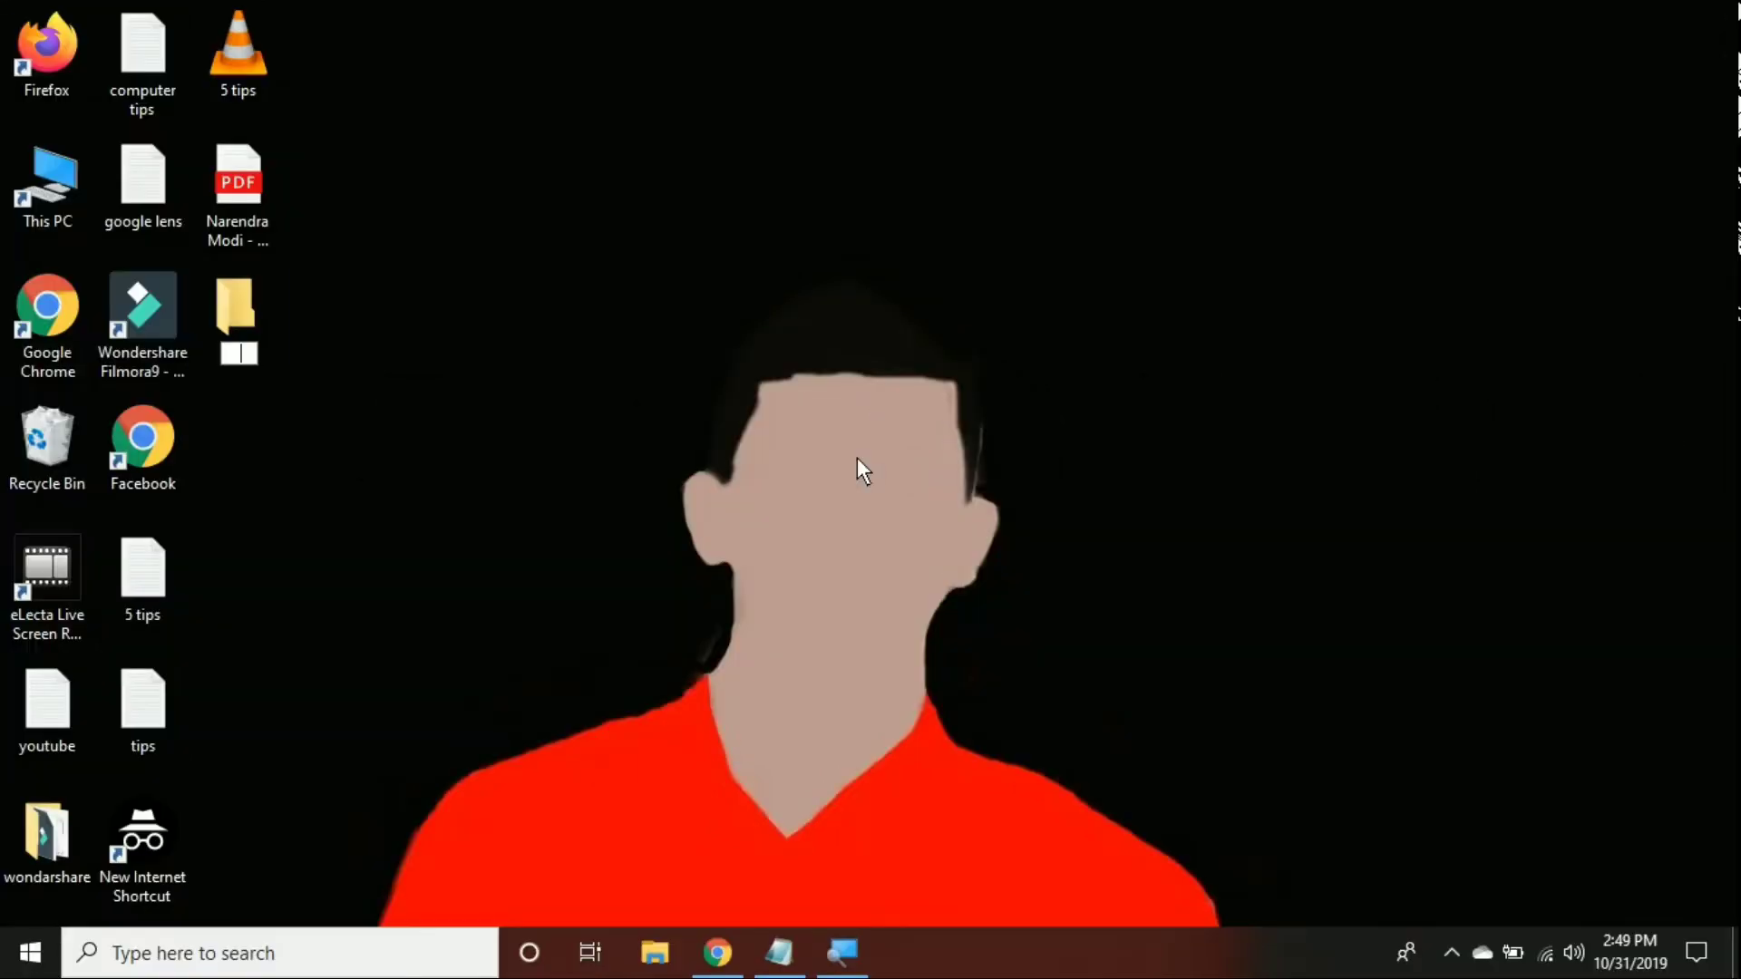
{"action": "key", "text": "Return"}
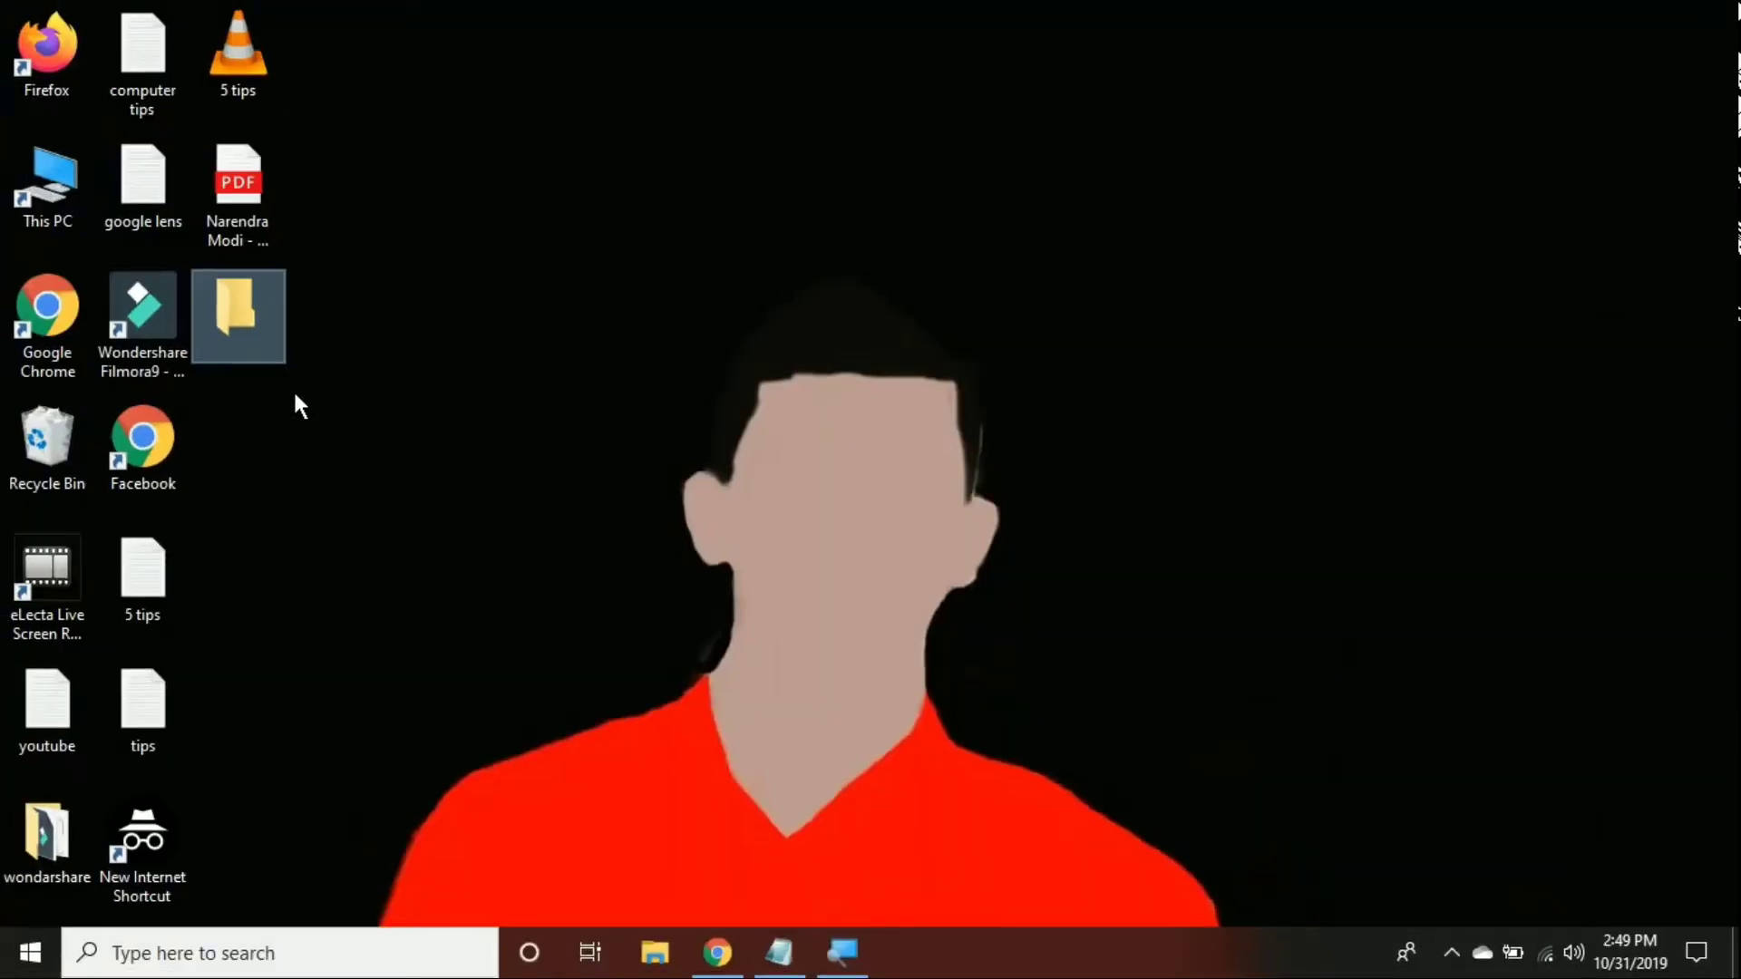
Change the blank-named folder's icon to an empty, transparent one from SHELL32.dll and apply it in the folder's properties
{"action": "right_click", "coordinate": [257, 318]}
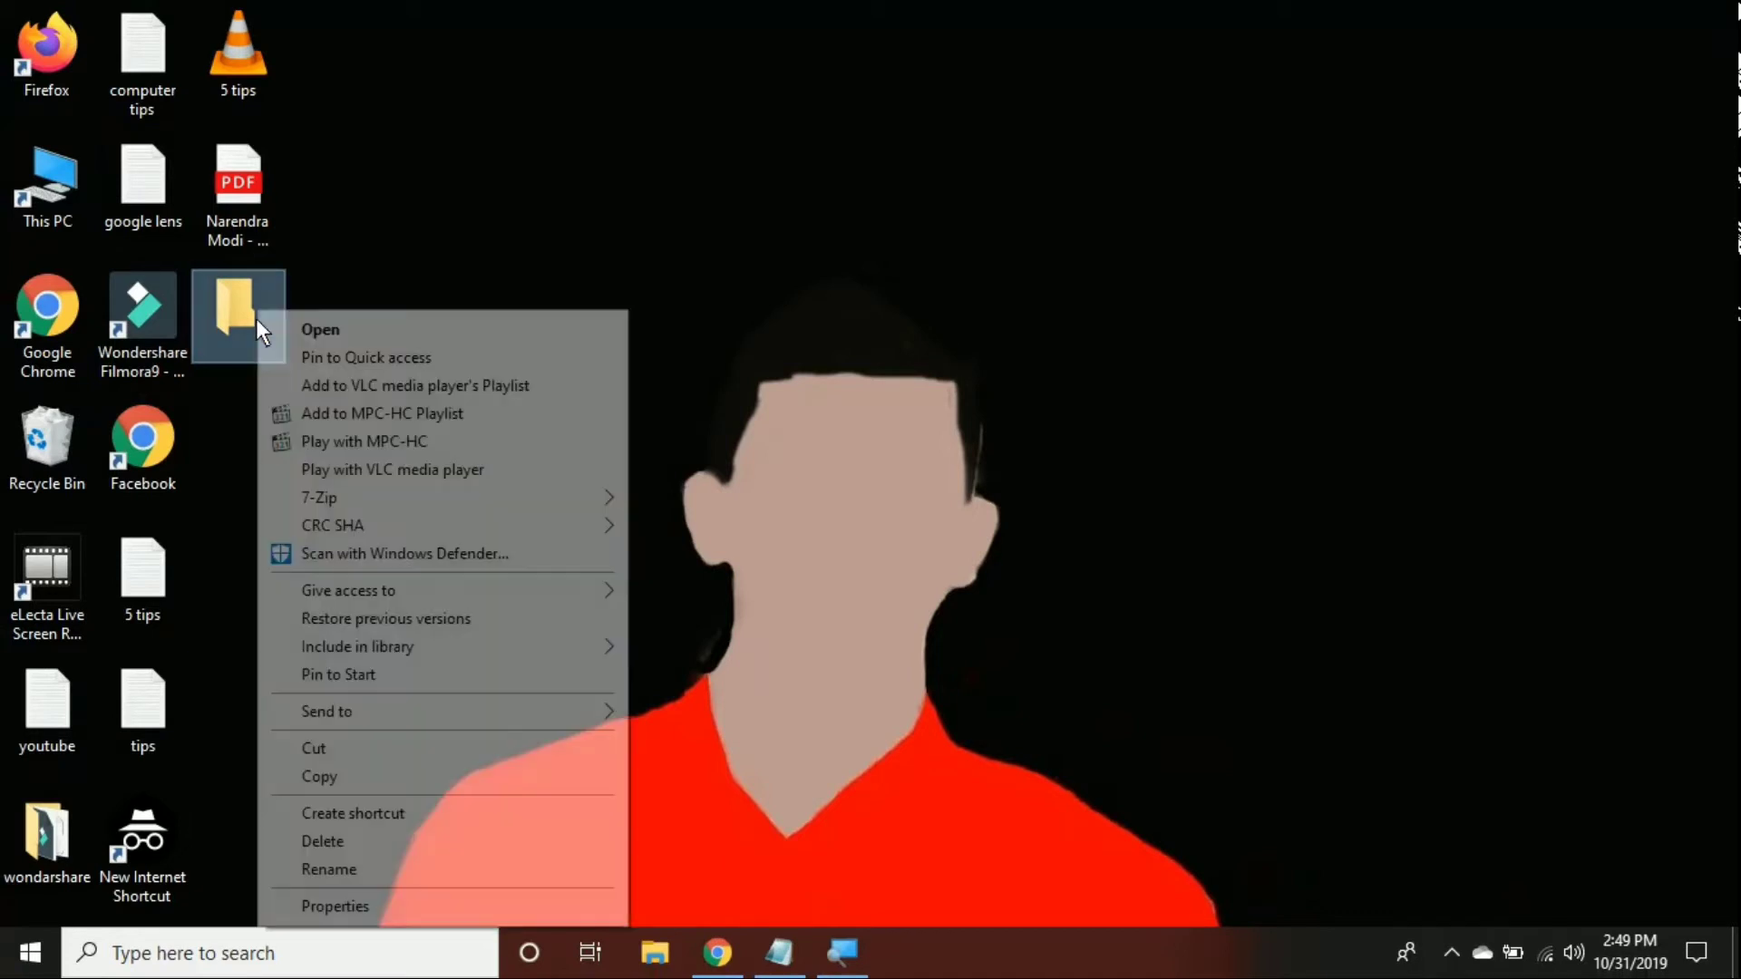
{"action": "left_click", "coordinate": [362, 904]}
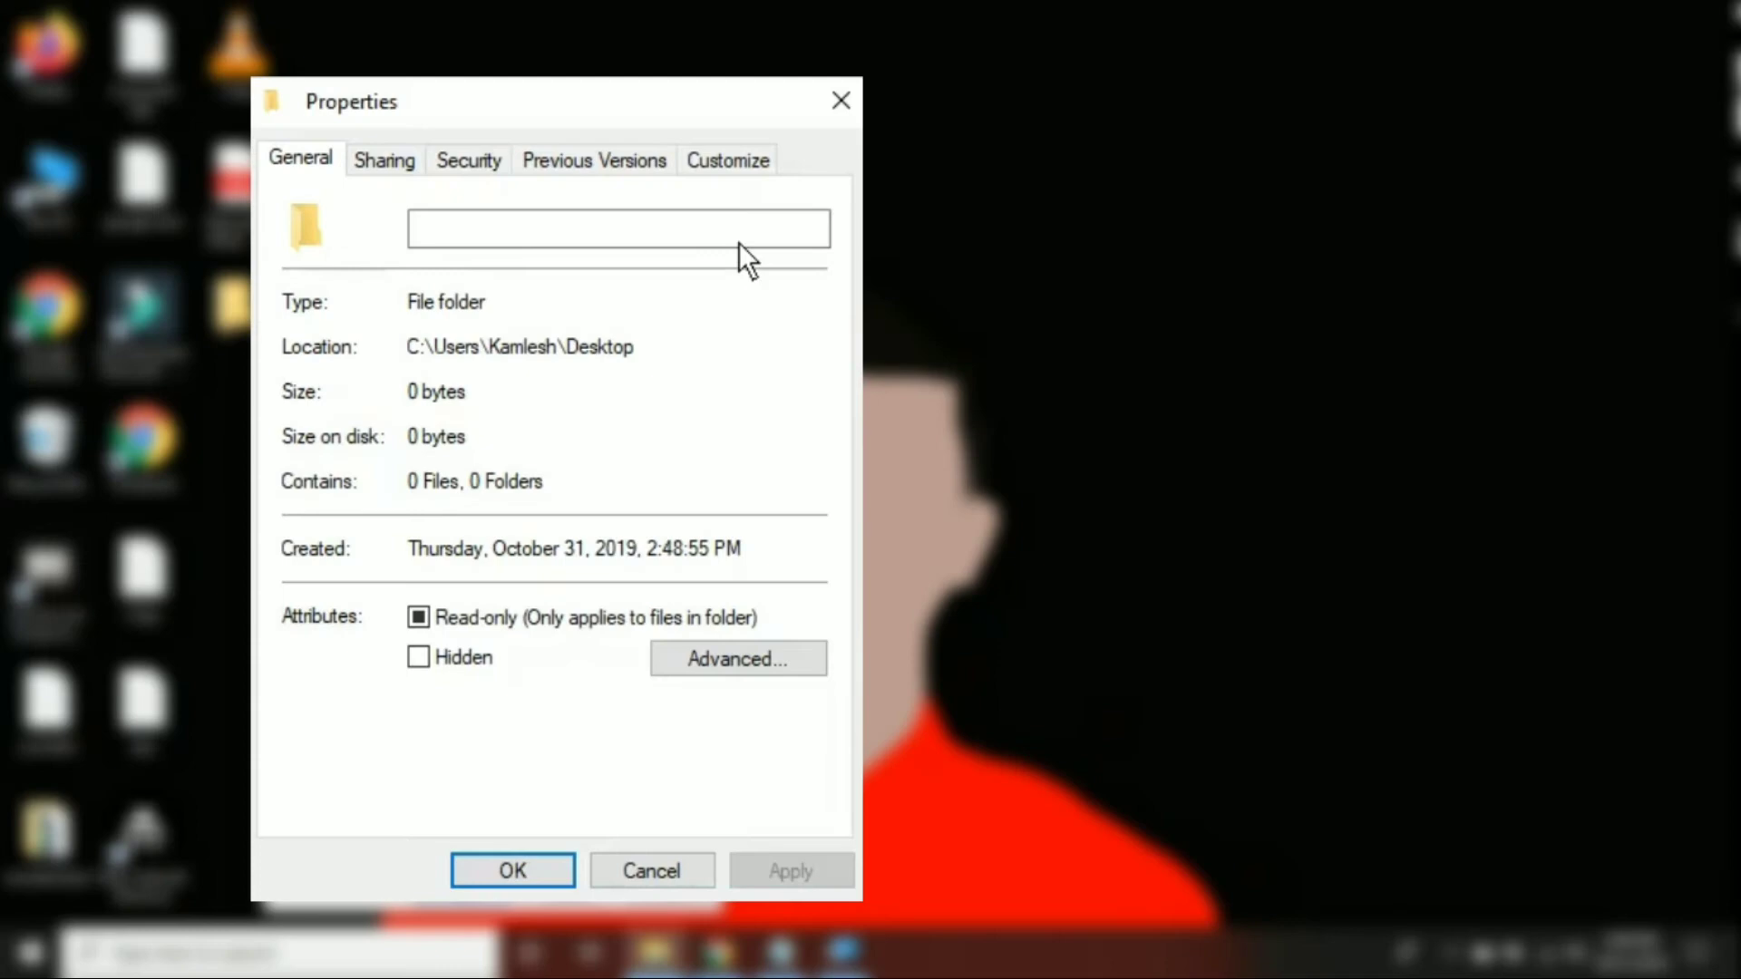
{"action": "left_click", "coordinate": [725, 163]}
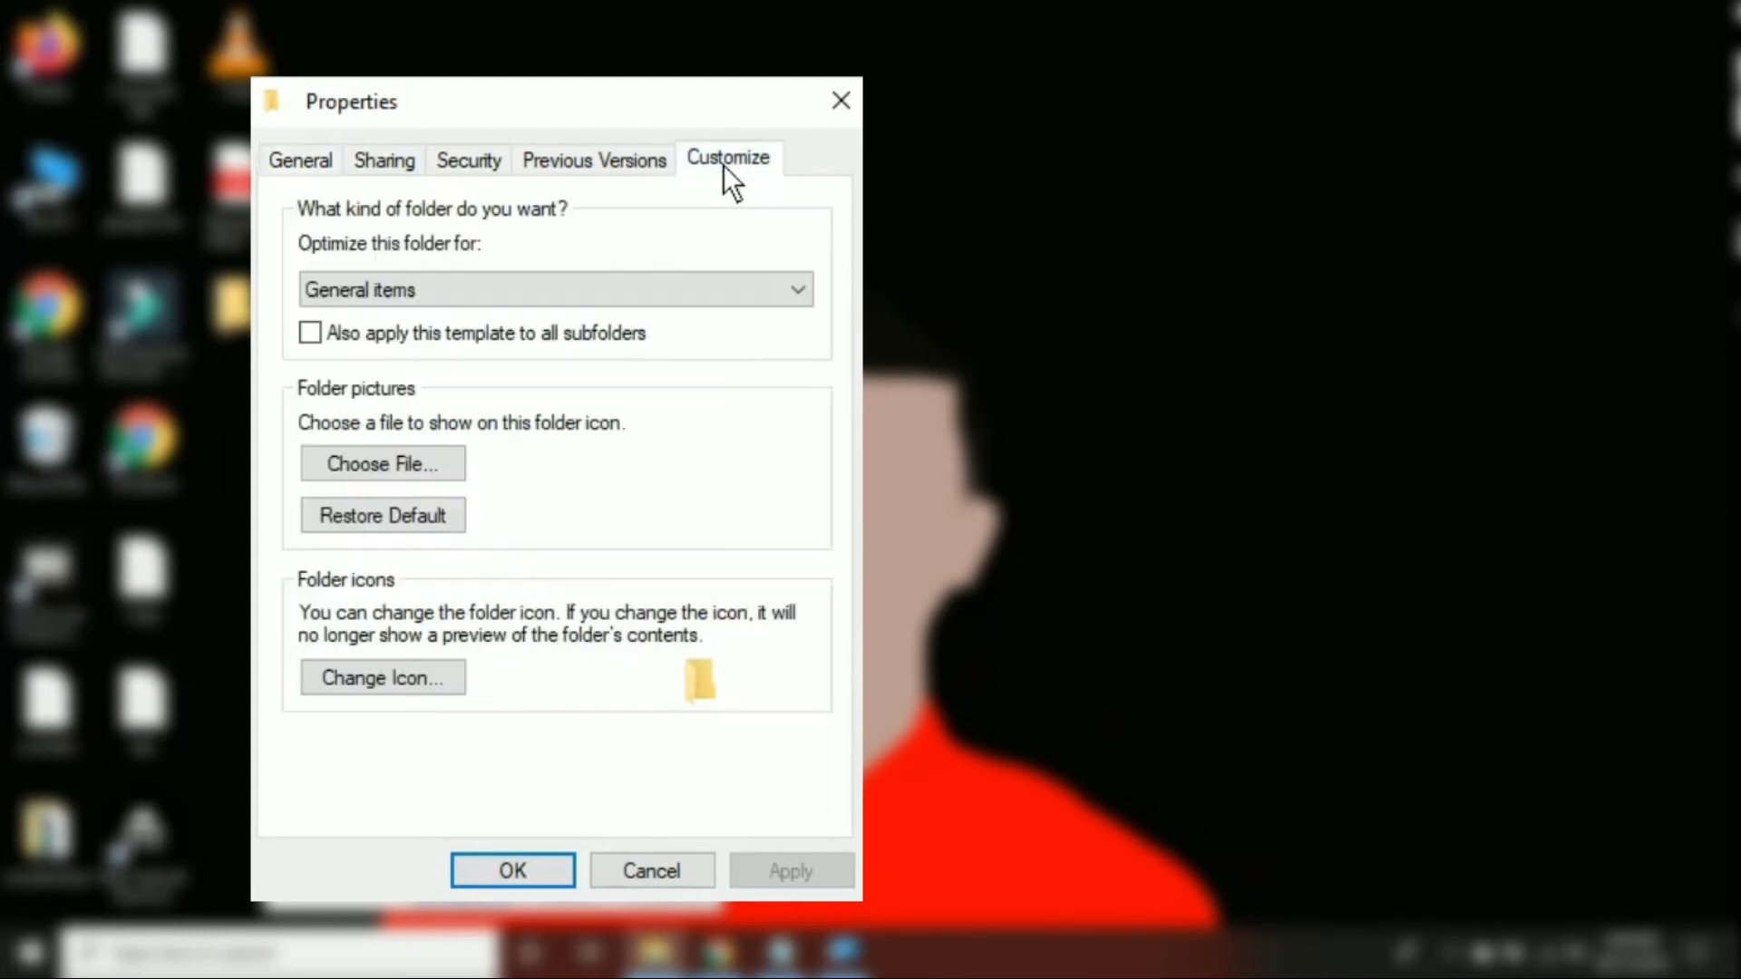
{"action": "left_click", "coordinate": [384, 681]}
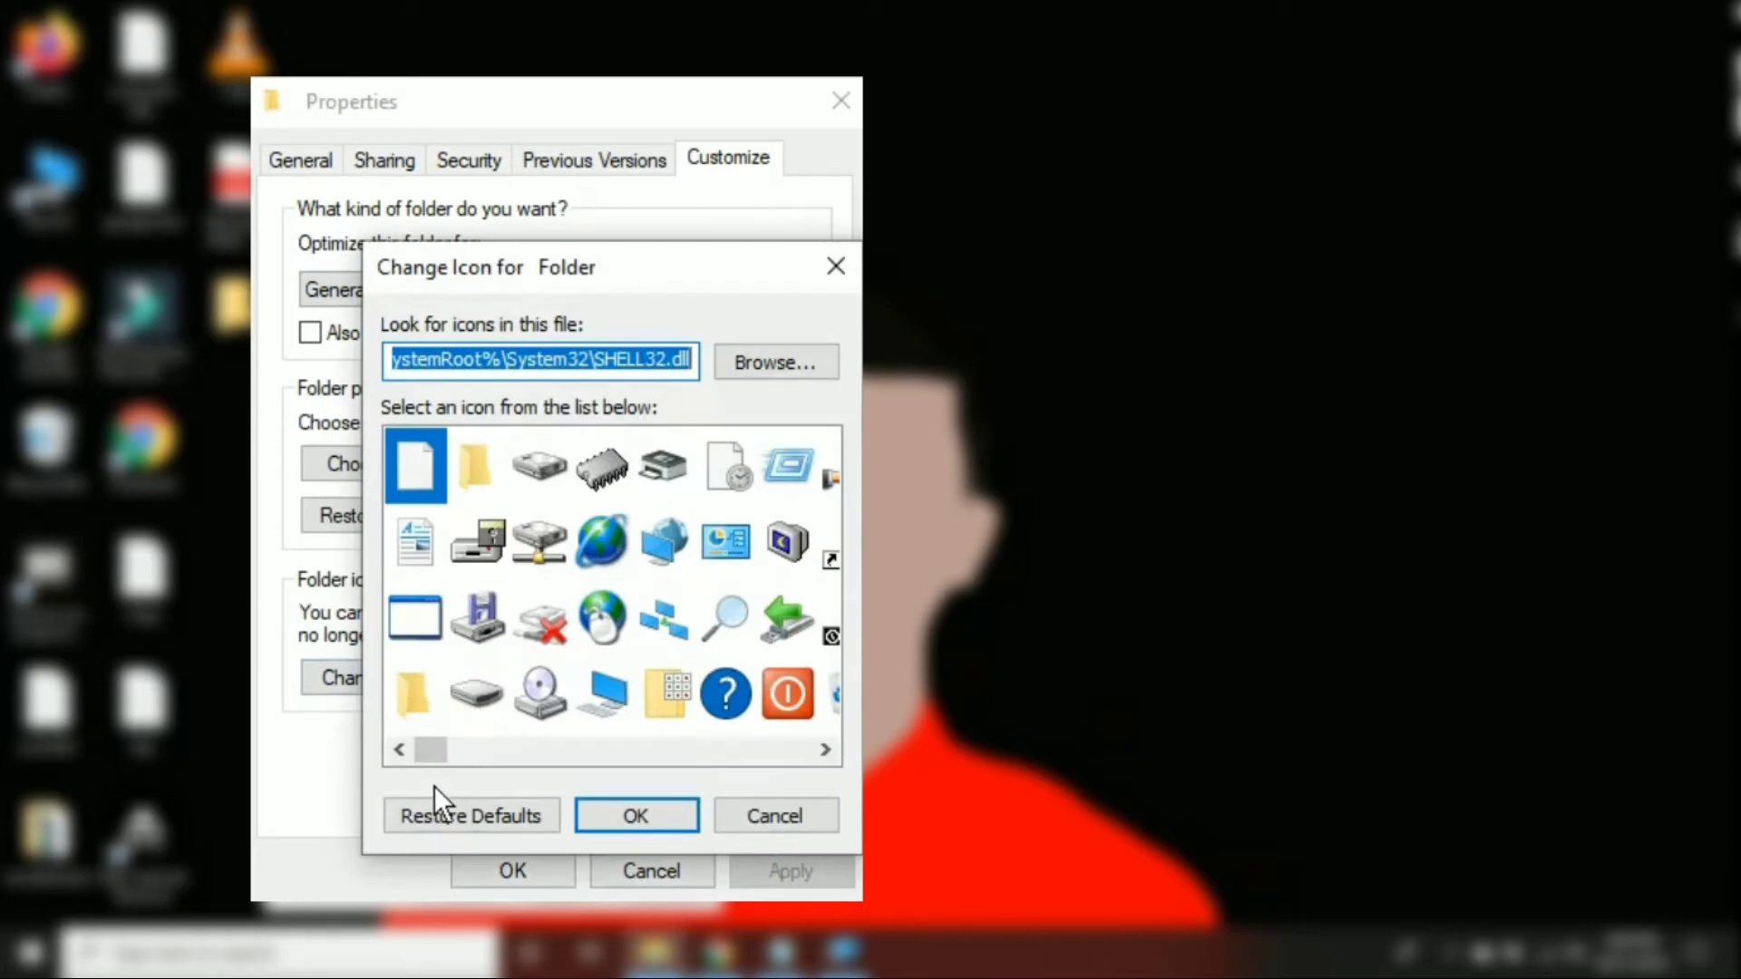
{"action": "left_click_drag", "start_coordinate": [431, 747], "coordinate": [468, 753]}
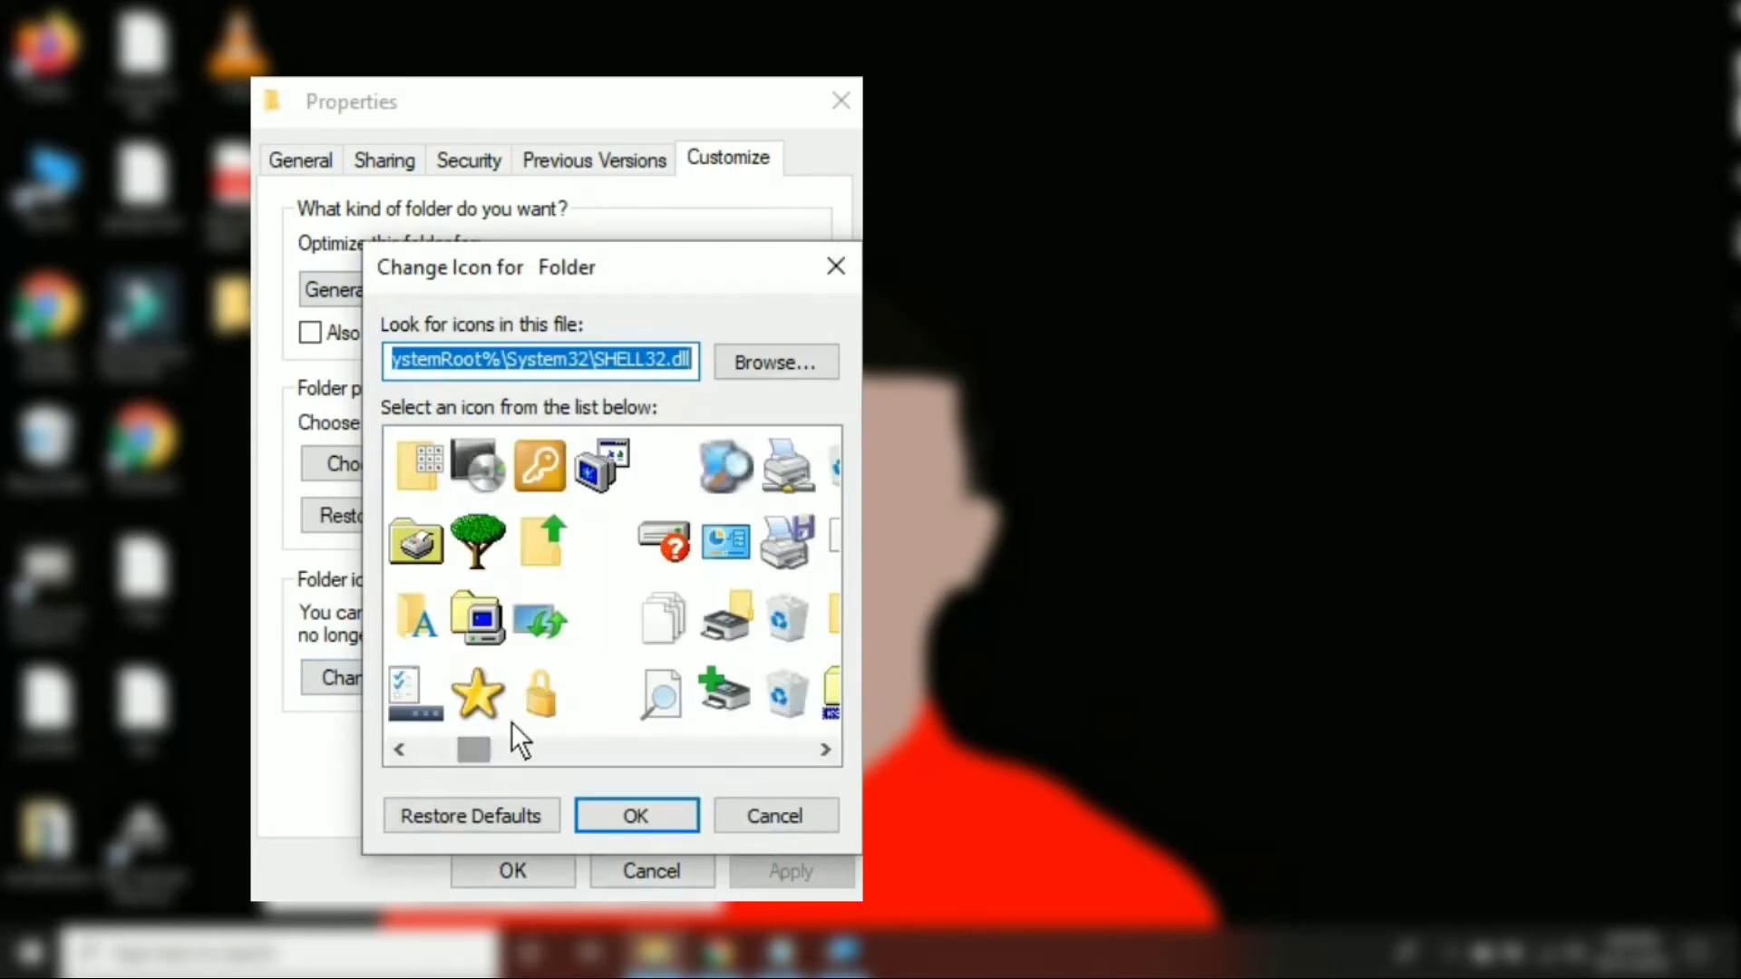
{"action": "left_click", "coordinate": [591, 540]}
{"action": "left_click", "coordinate": [593, 615]}
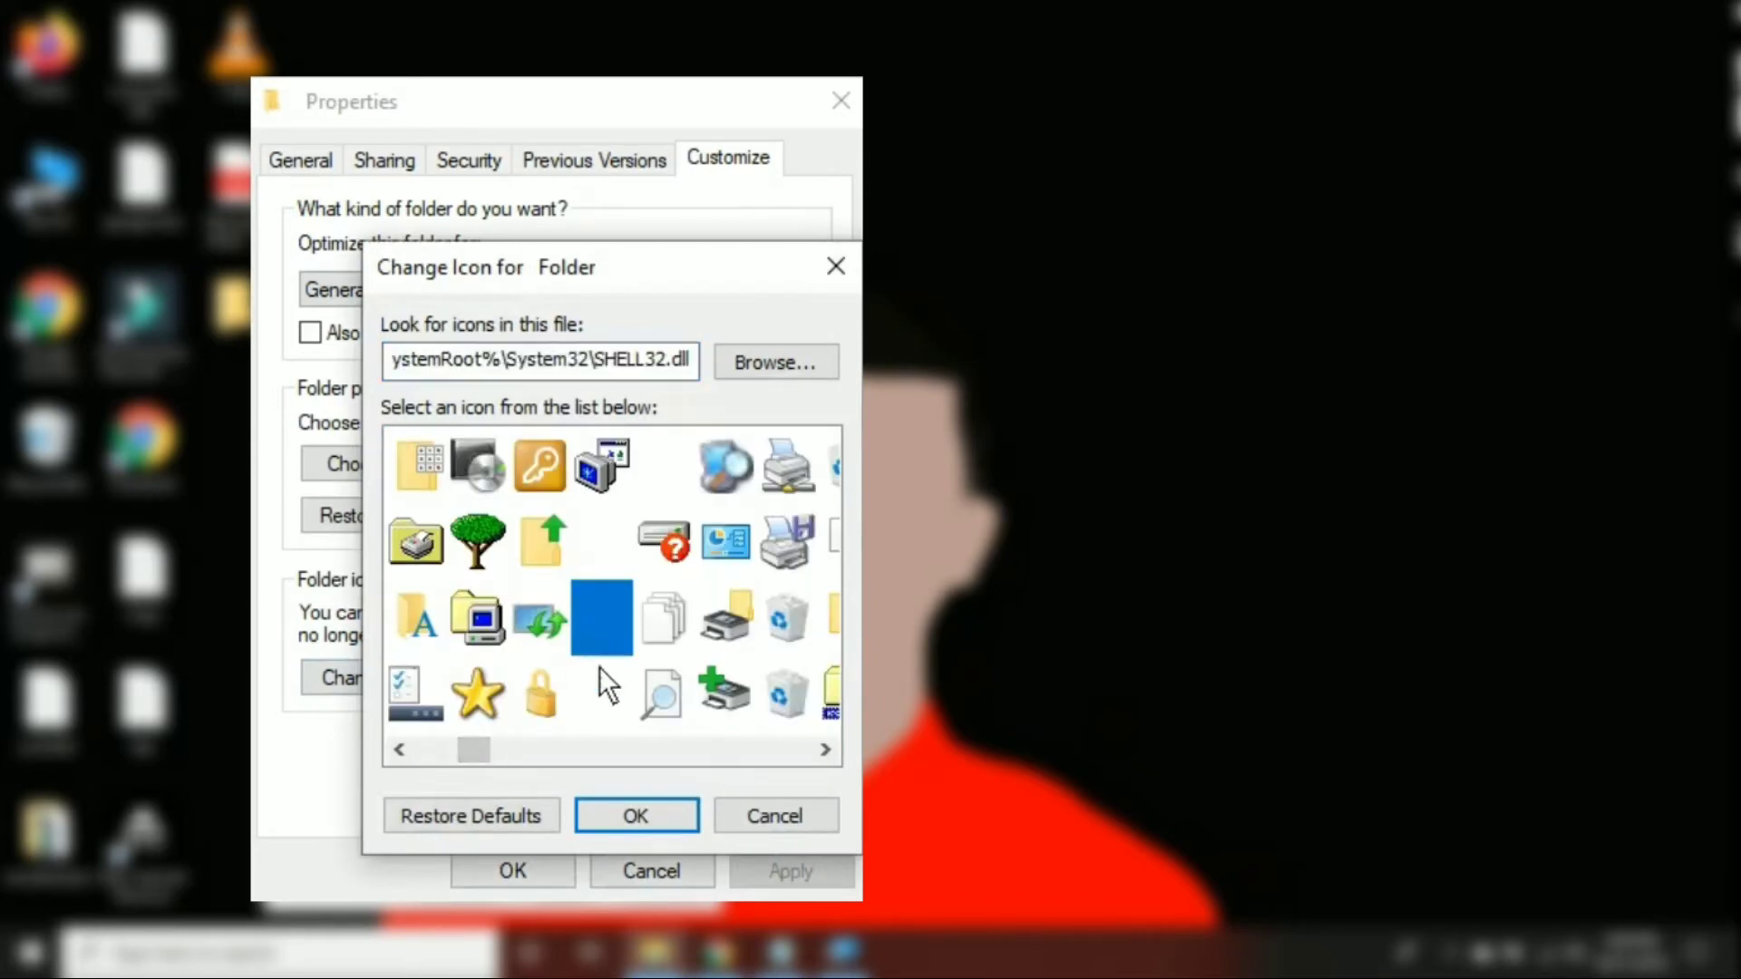
{"action": "left_click", "coordinate": [600, 693]}
{"action": "left_click", "coordinate": [595, 600]}
{"action": "left_click", "coordinate": [613, 549]}
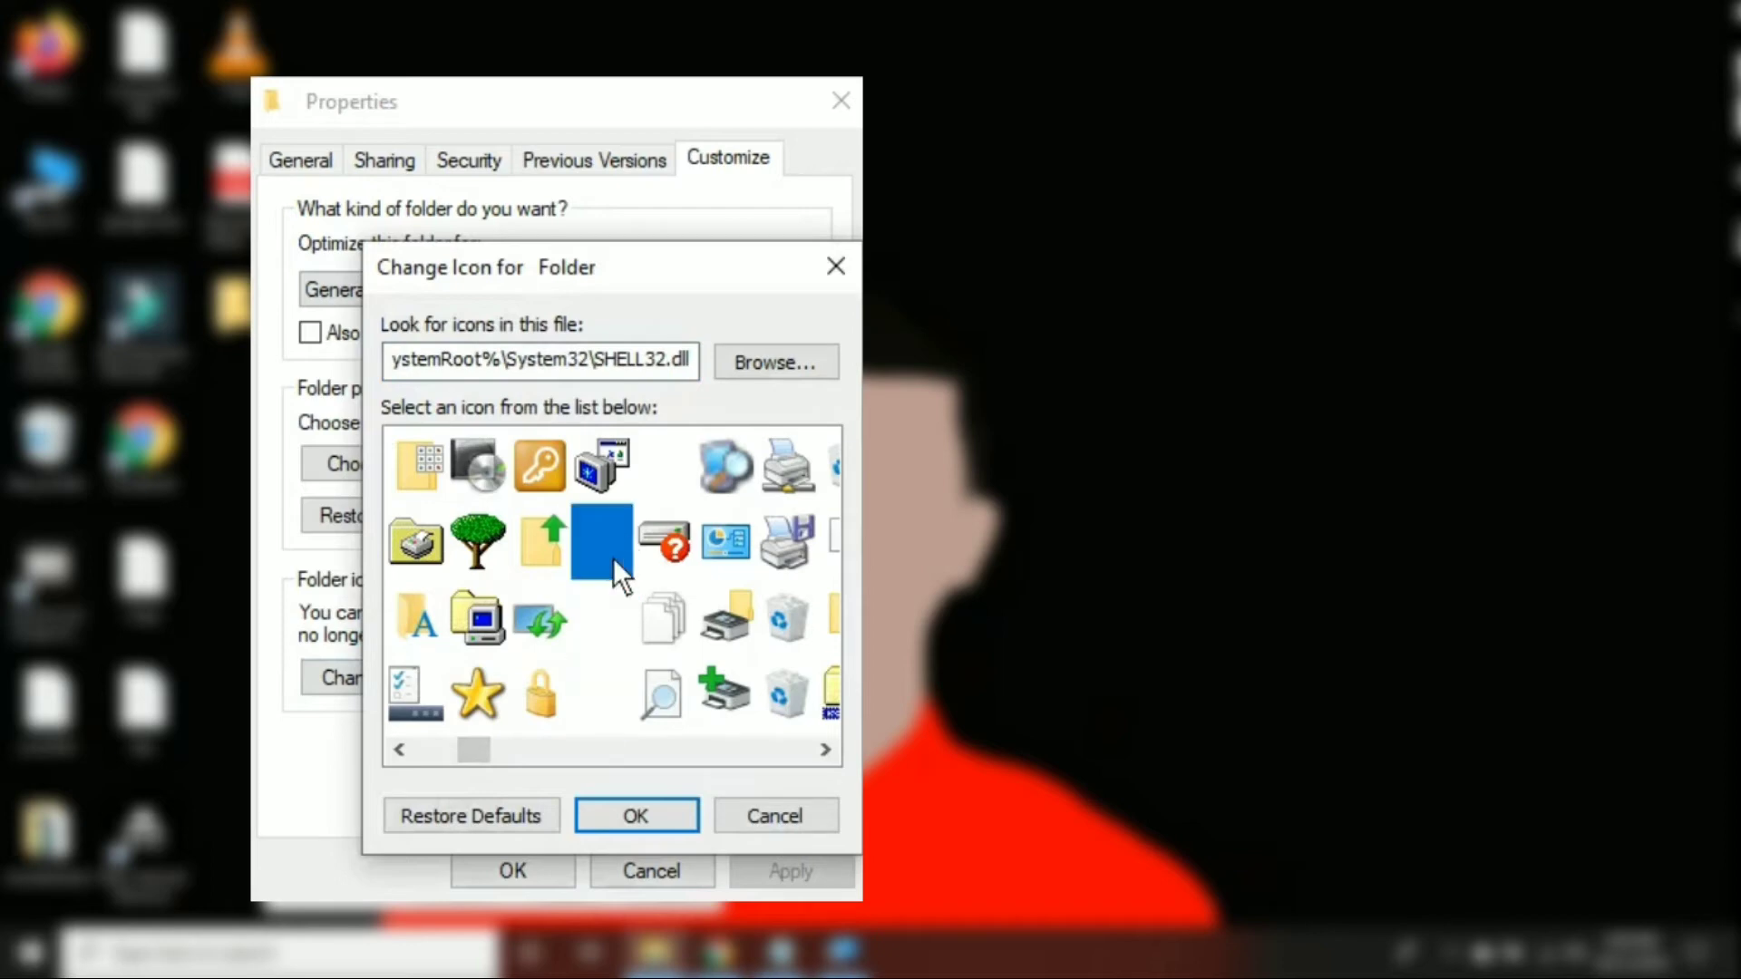
{"action": "left_click", "coordinate": [602, 644]}
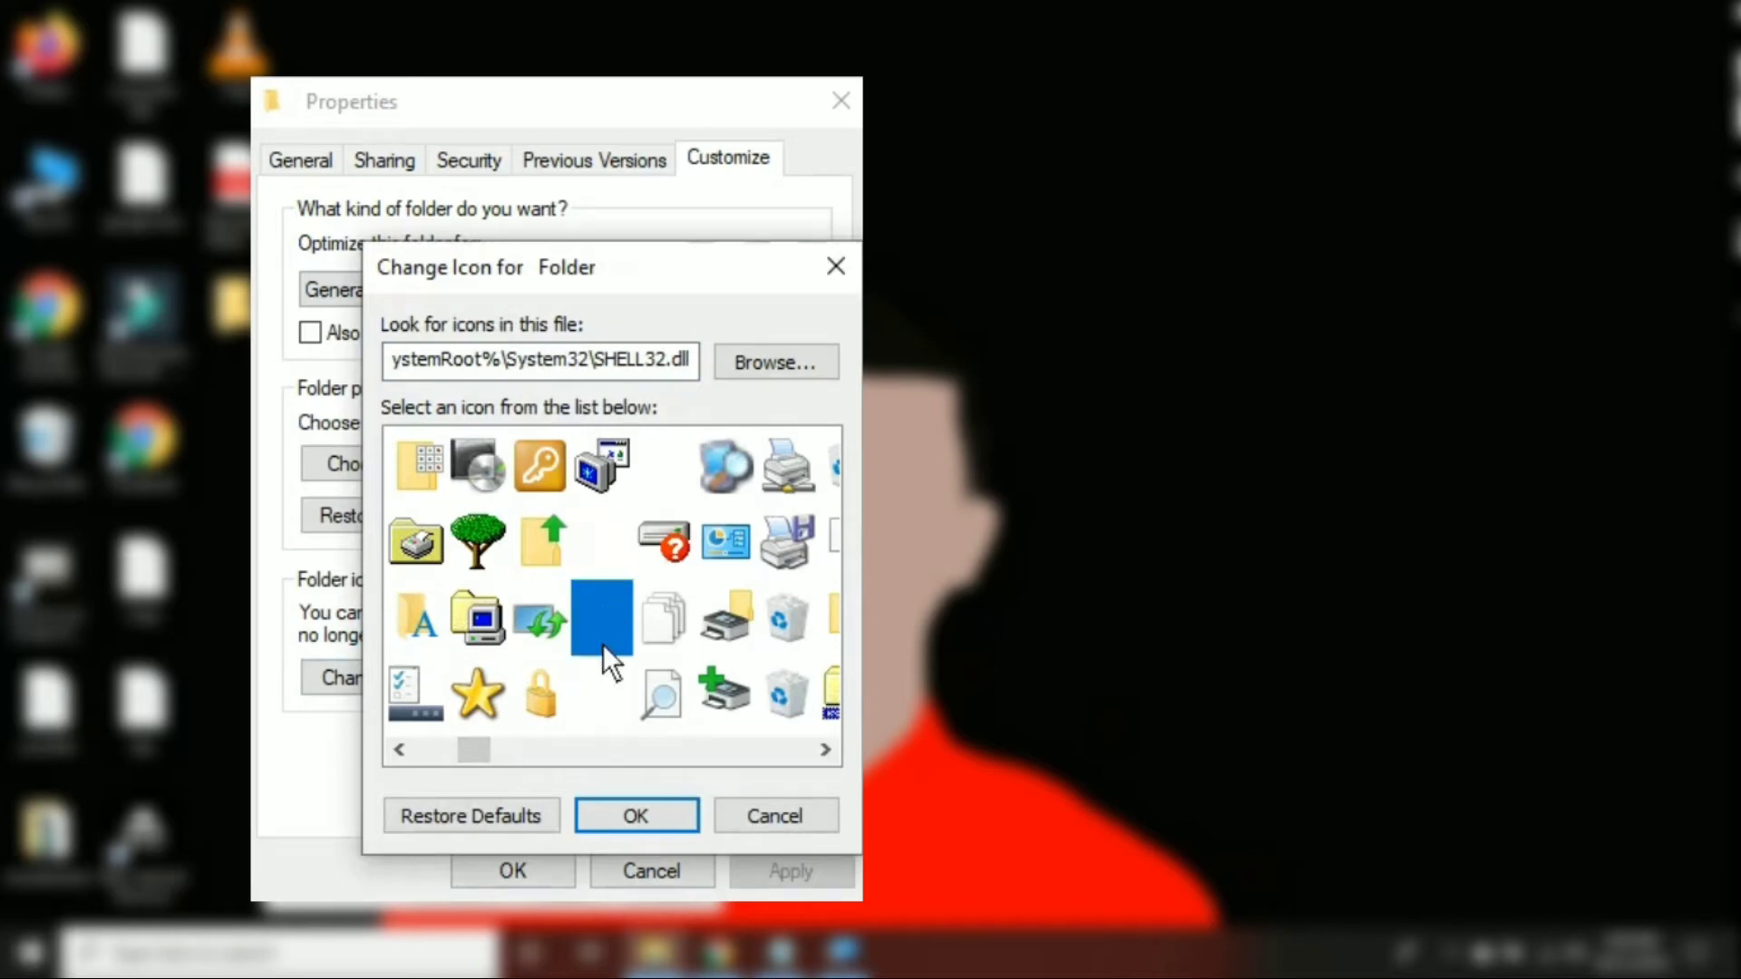
{"action": "left_click", "coordinate": [624, 816]}
{"action": "left_click", "coordinate": [771, 871]}
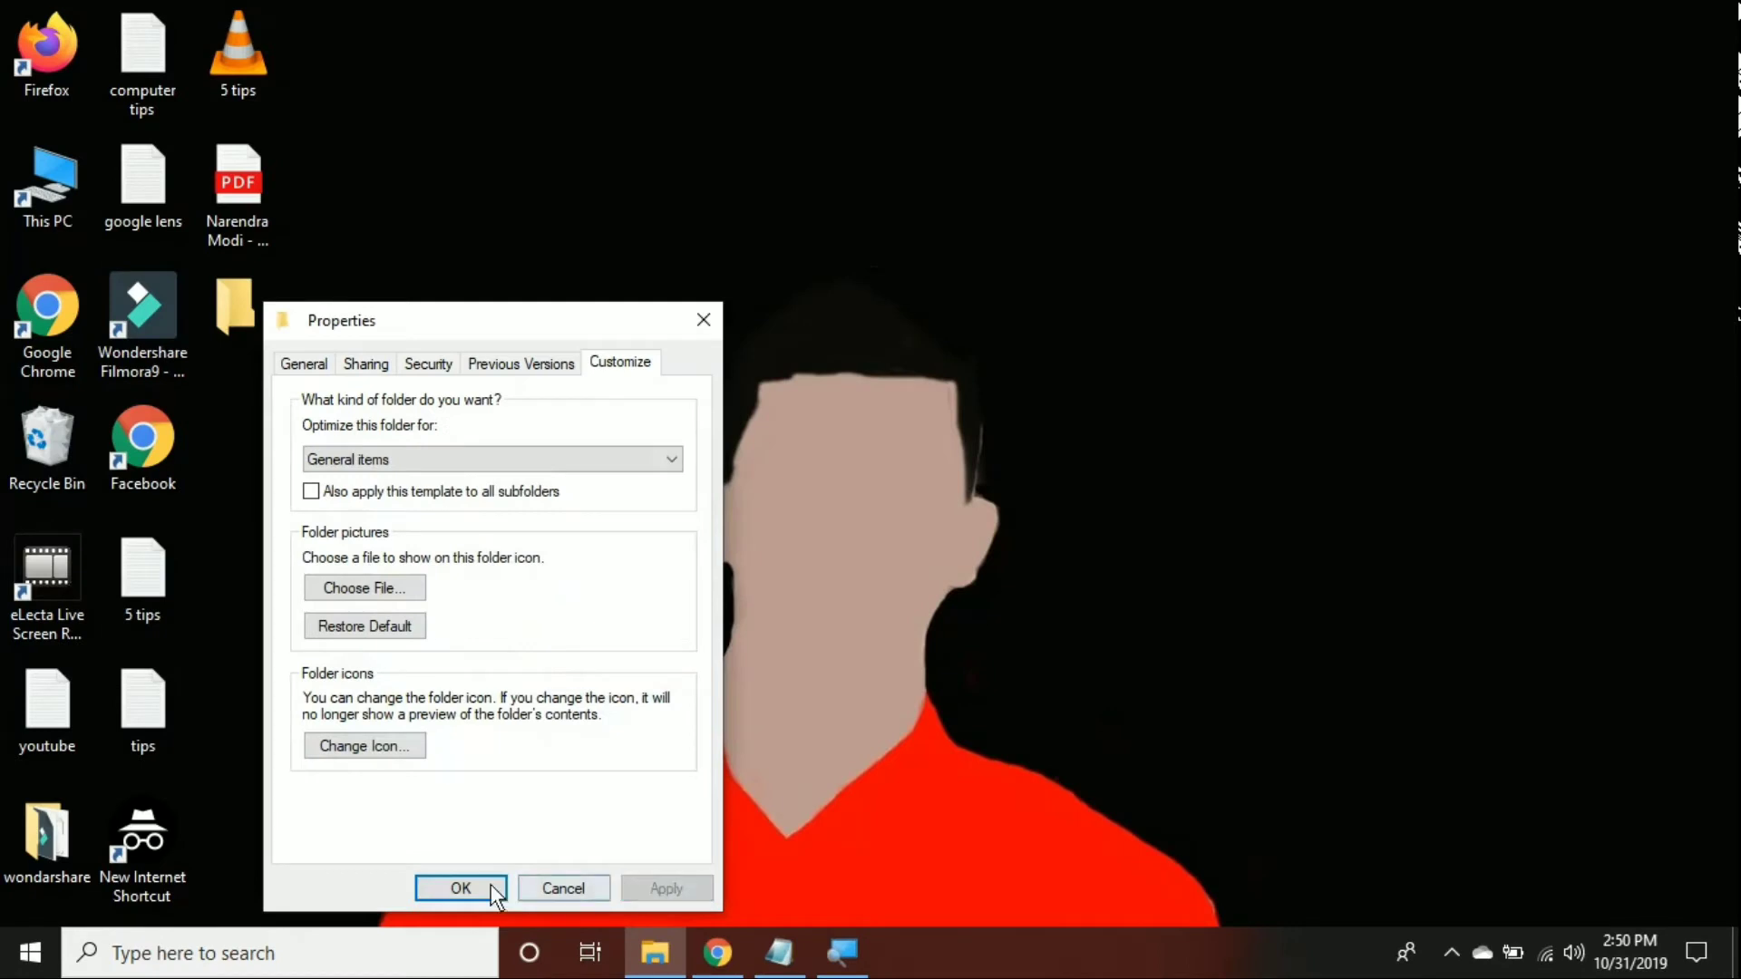
{"action": "left_click", "coordinate": [512, 870]}
{"action": "left_click", "coordinate": [548, 533]}
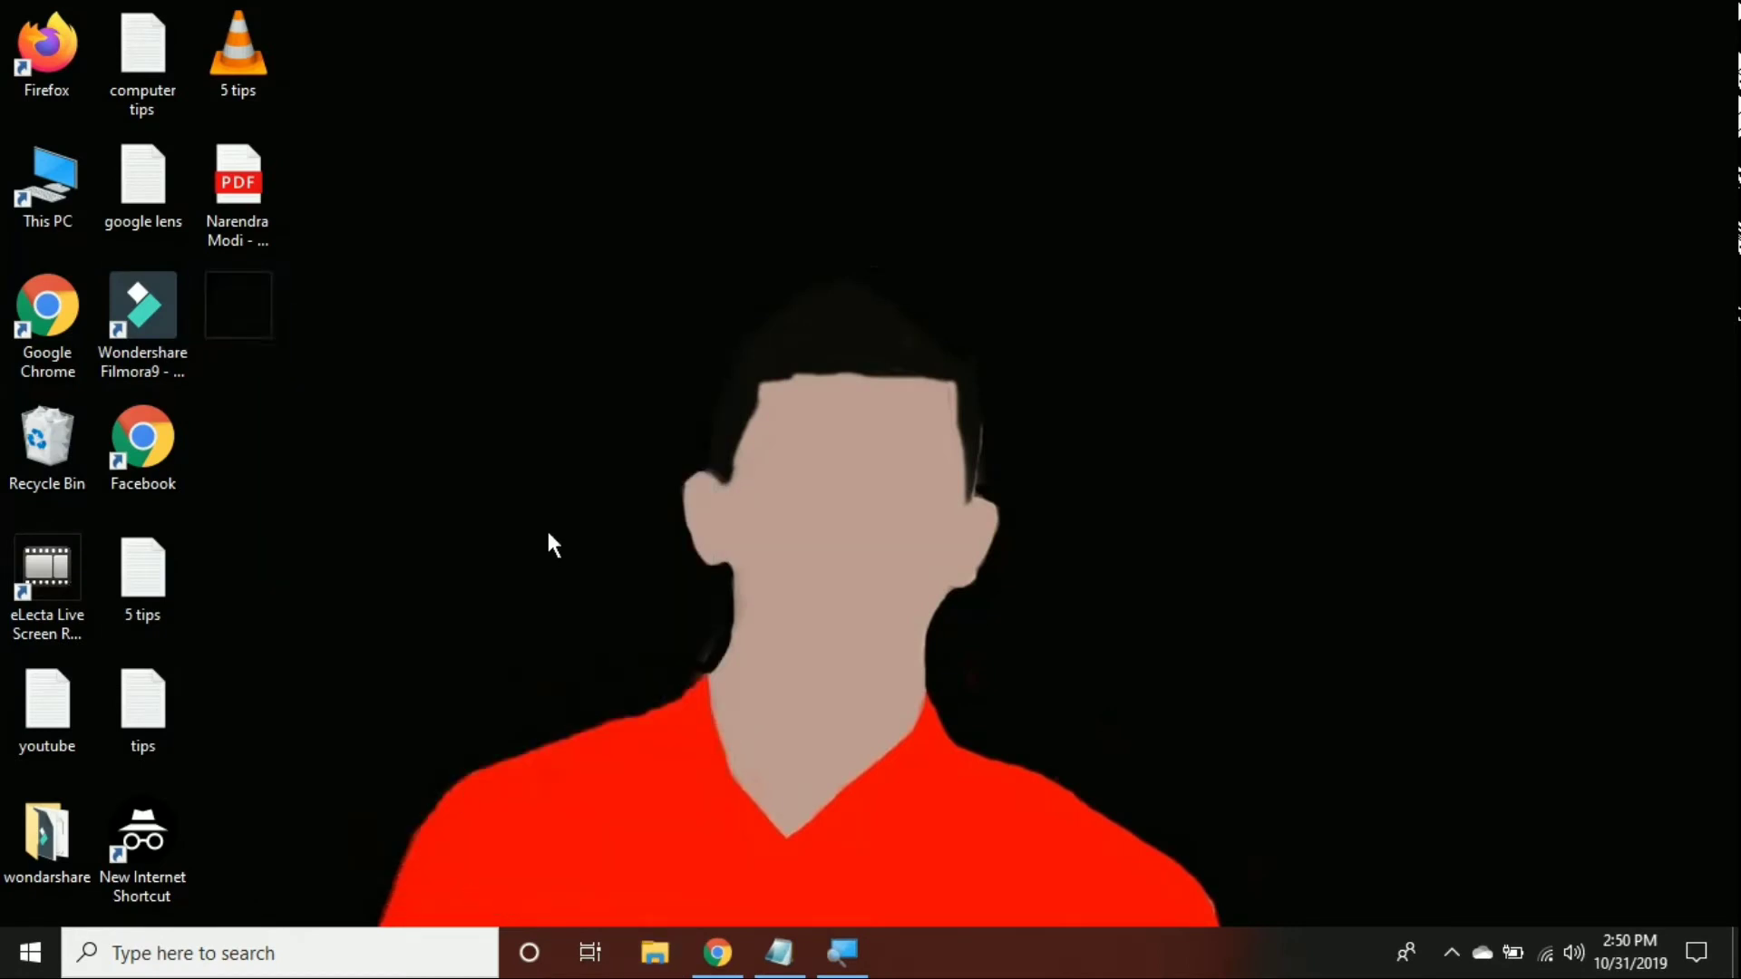
Refresh the desktop and open the invisible folder to check that it still works, closing it again
{"action": "right_click", "coordinate": [758, 183]}
{"action": "left_click", "coordinate": [827, 261]}
{"action": "double_click", "coordinate": [265, 332]}
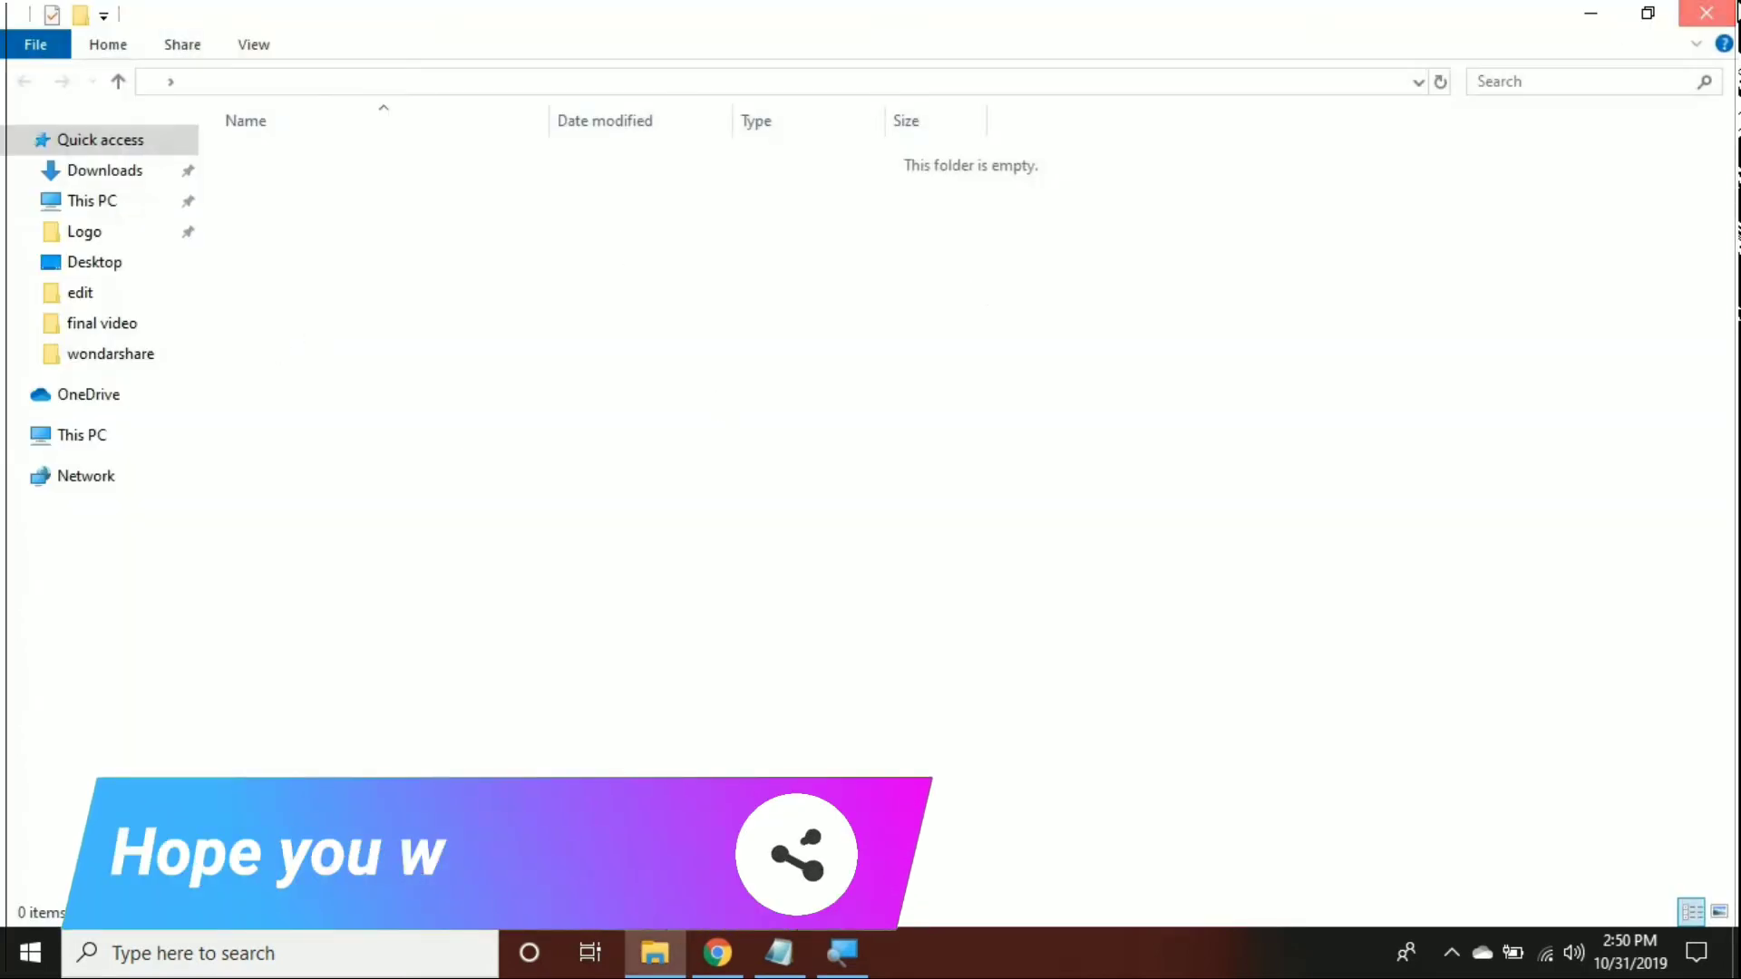
{"action": "left_click", "coordinate": [1705, 12]}
{"action": "right_click", "coordinate": [569, 210]}
{"action": "left_click", "coordinate": [643, 286]}
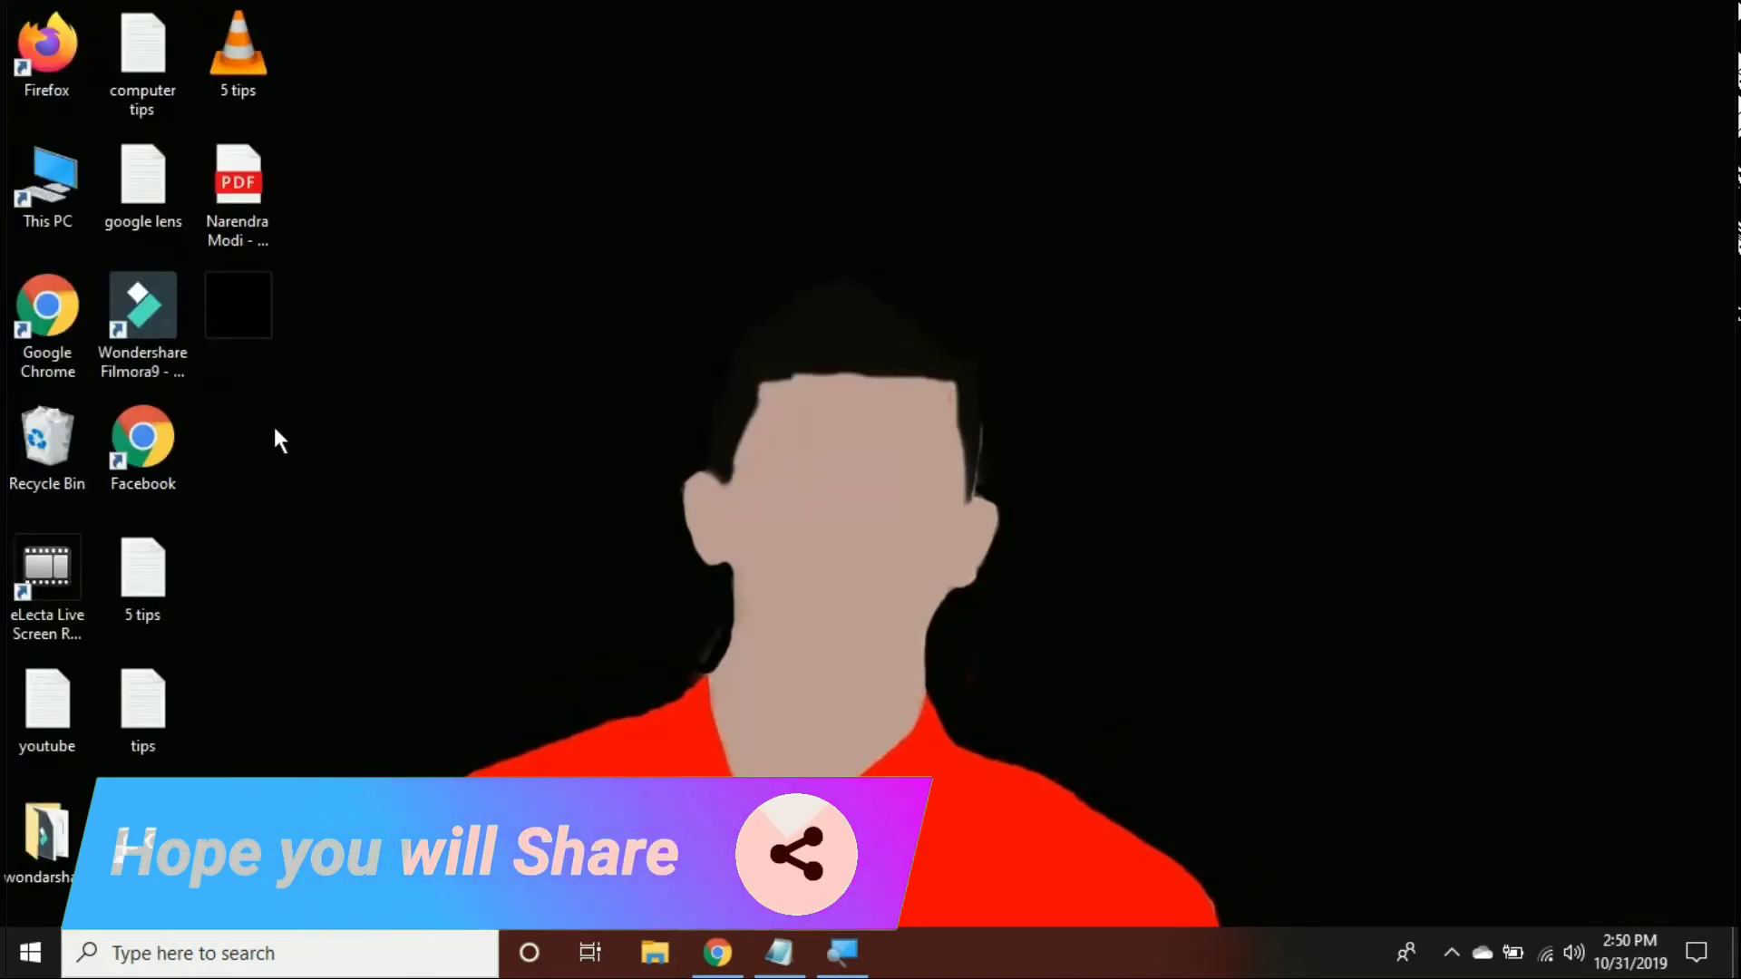
{"action": "right_click", "coordinate": [609, 241]}
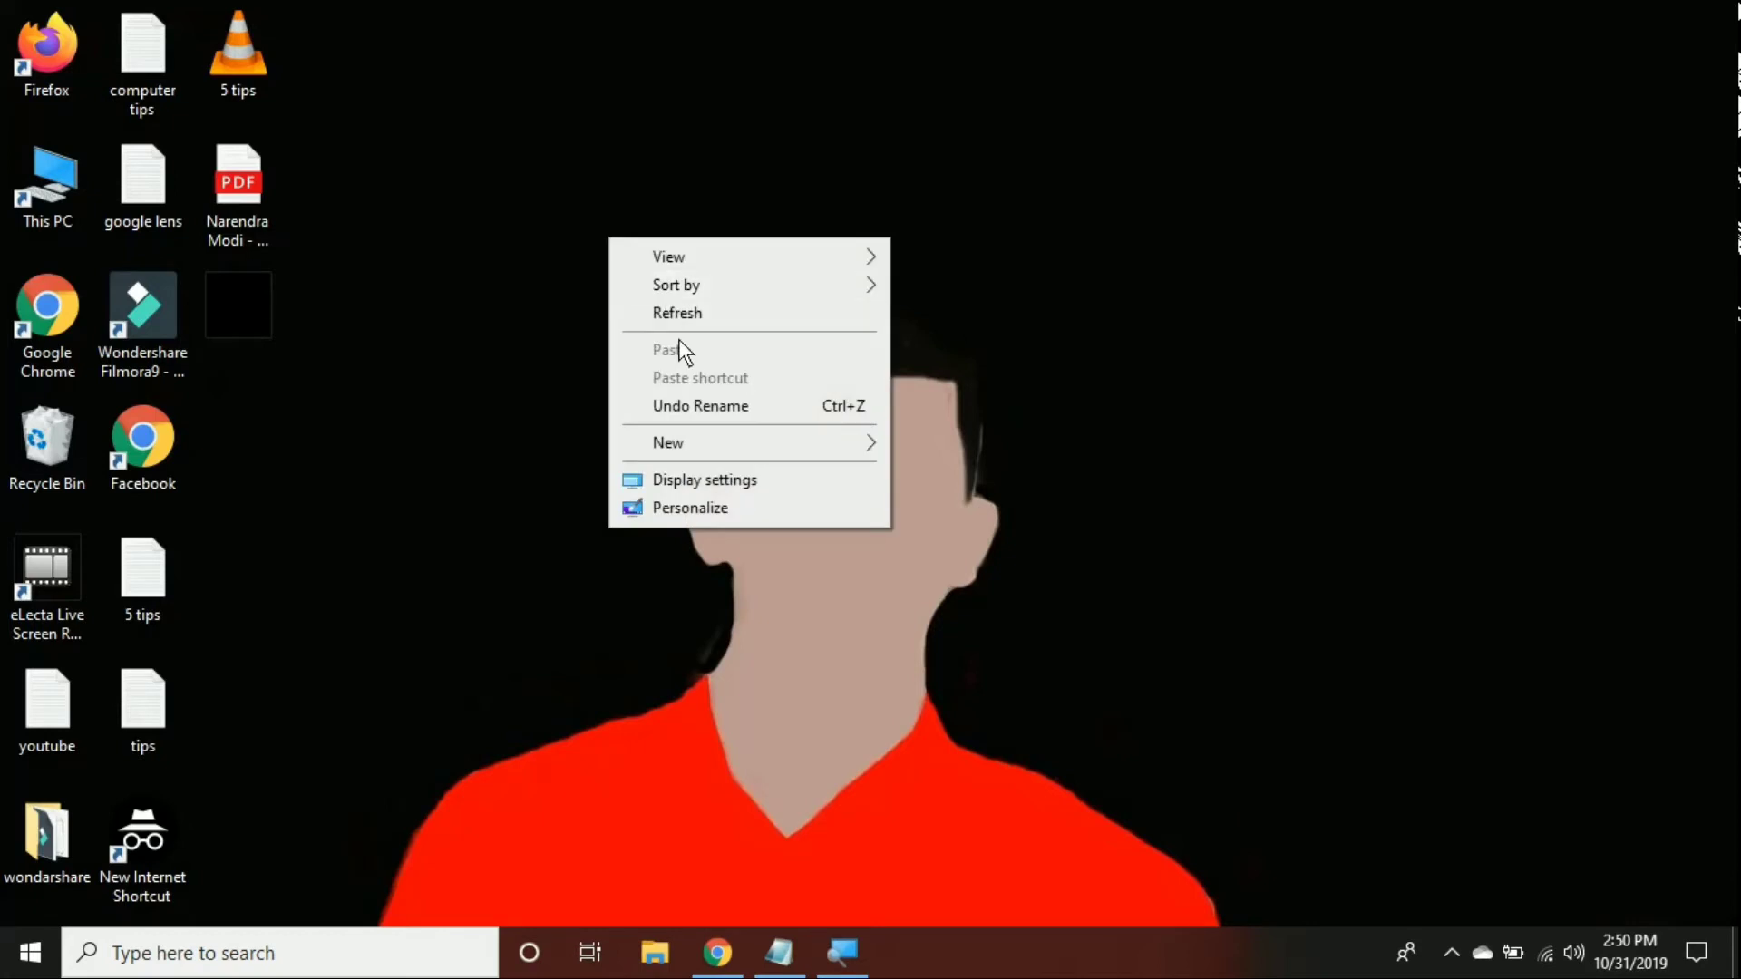
{"action": "left_click", "coordinate": [680, 321]}
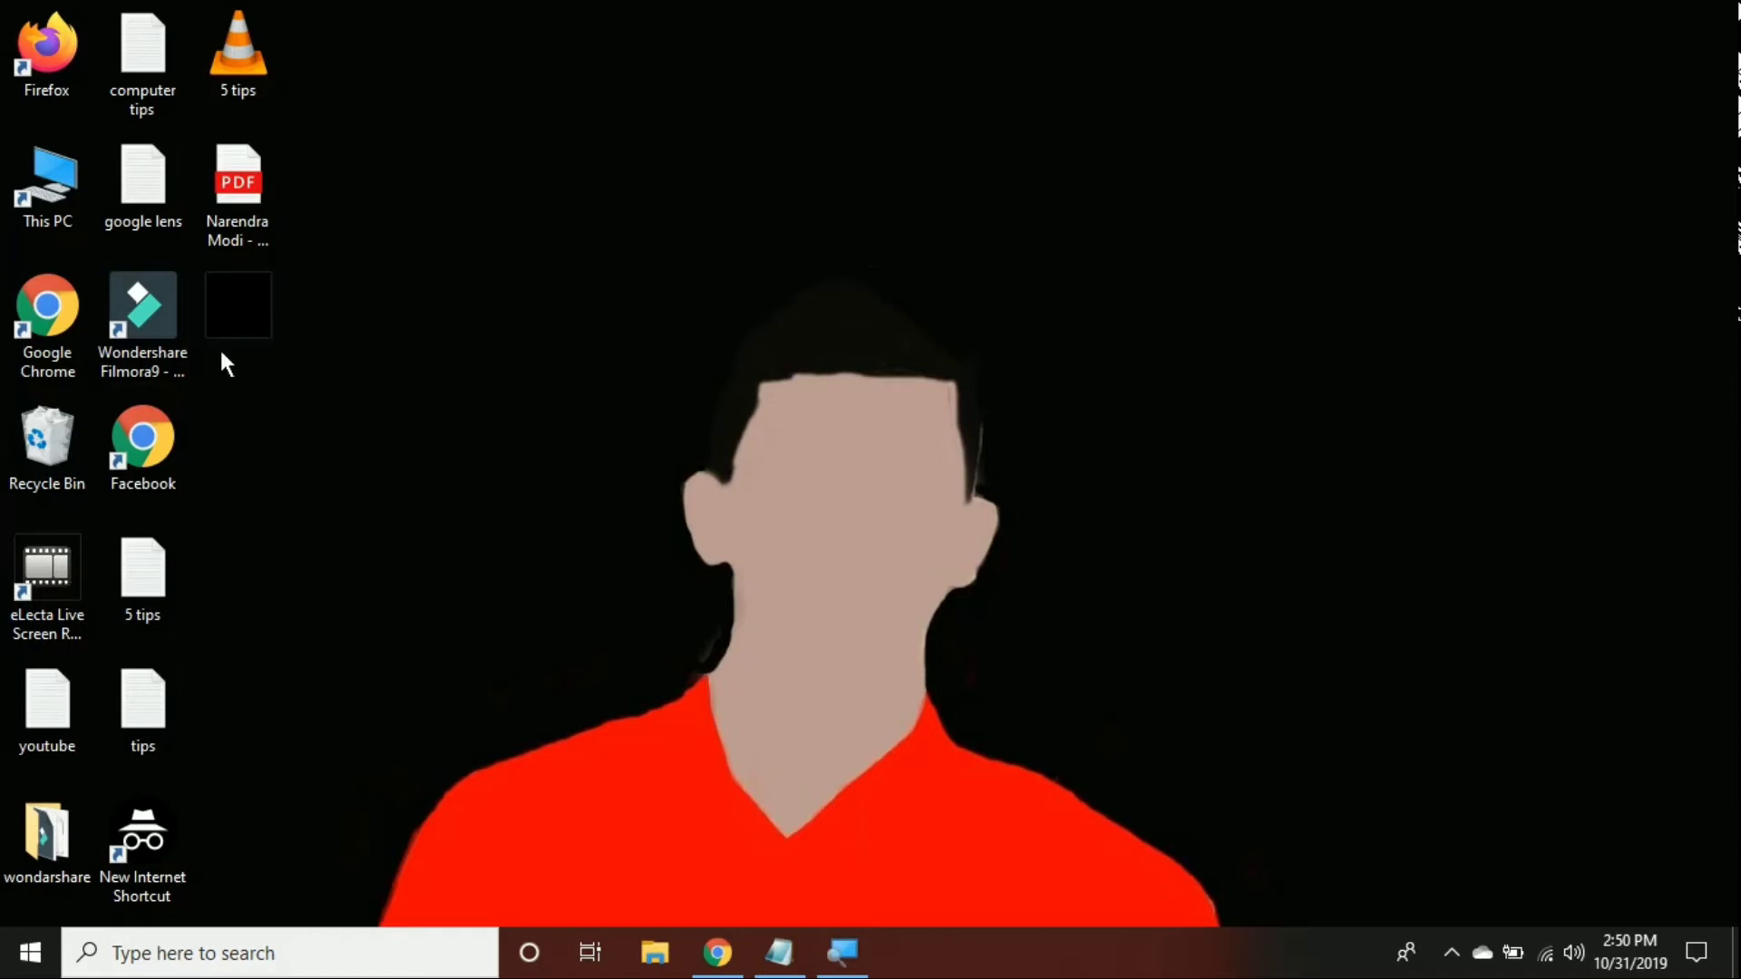
{"action": "mouse_move", "coordinate": [276, 344]}
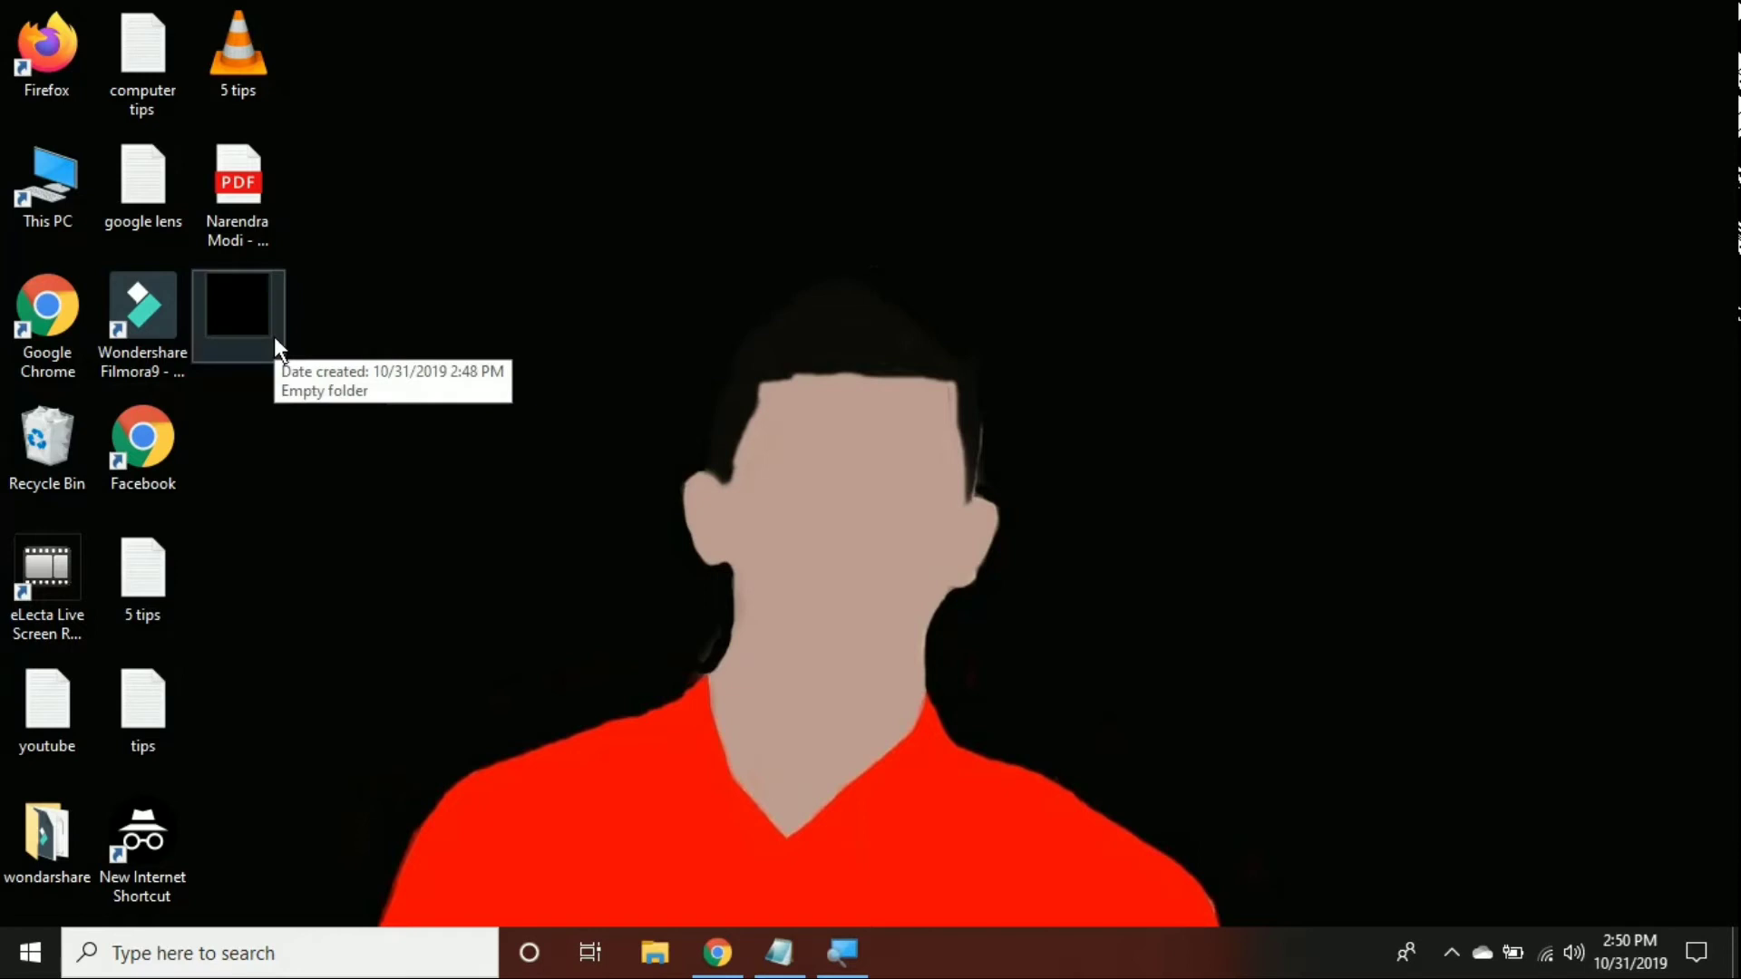
Refresh the desktop once more and delete the invisible folder
{"action": "right_click", "coordinate": [840, 184]}
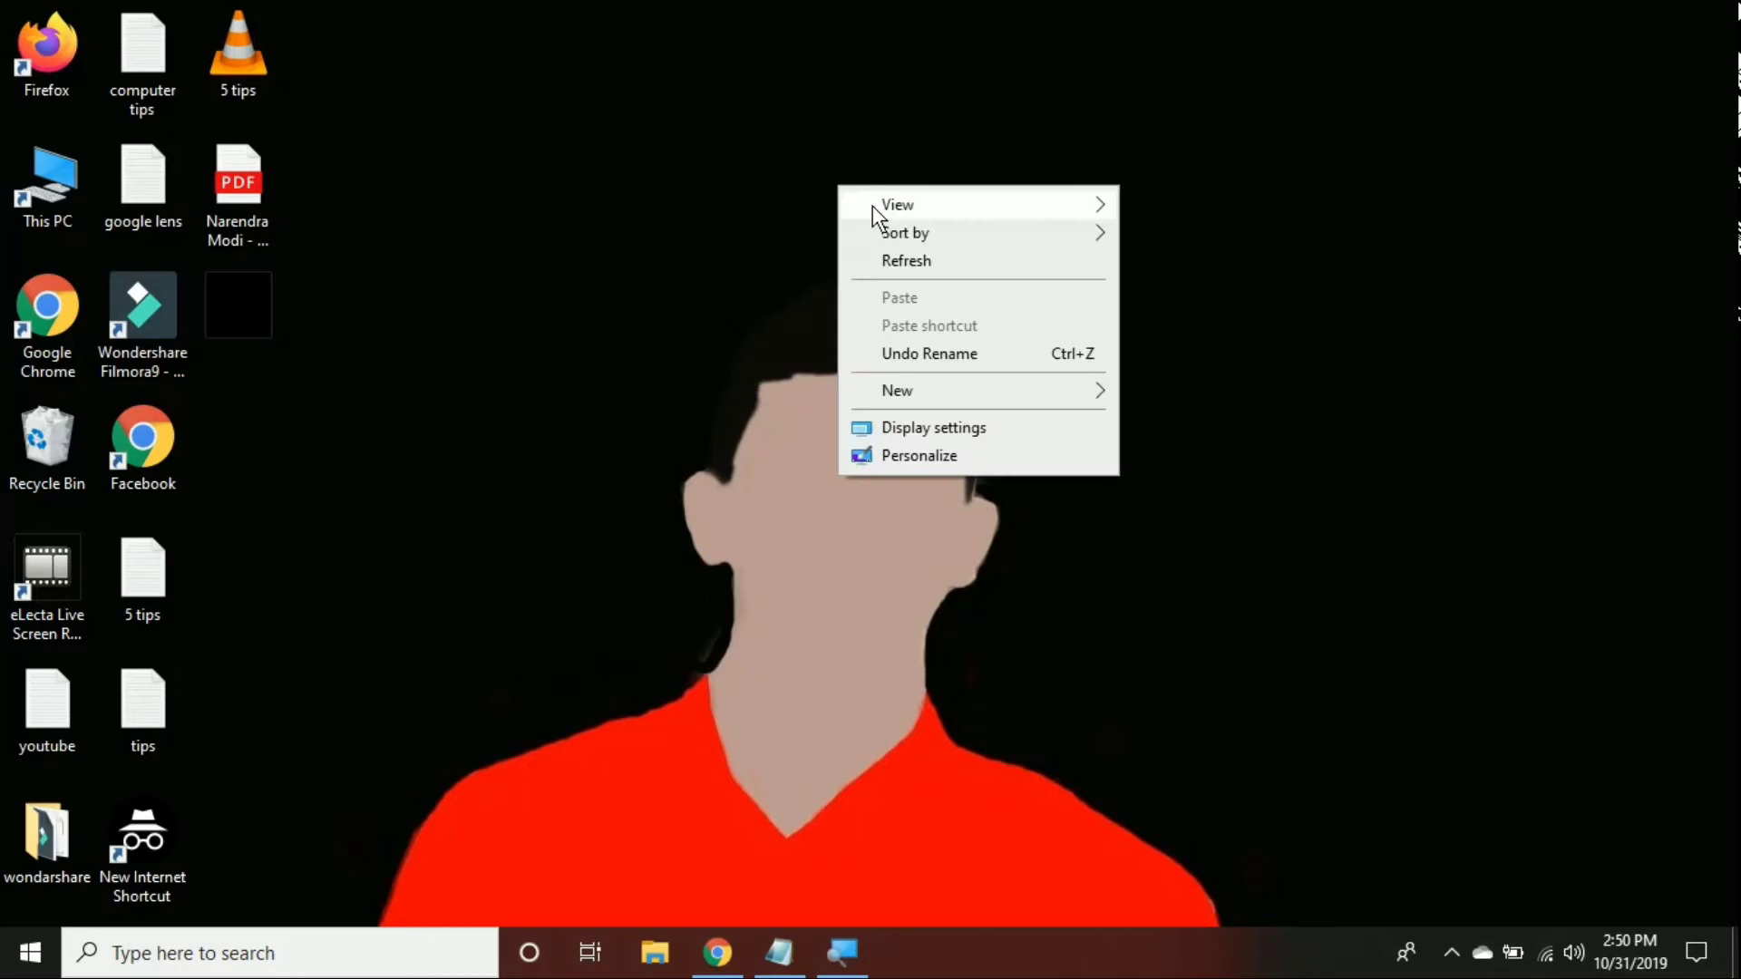
{"action": "left_click", "coordinate": [925, 262]}
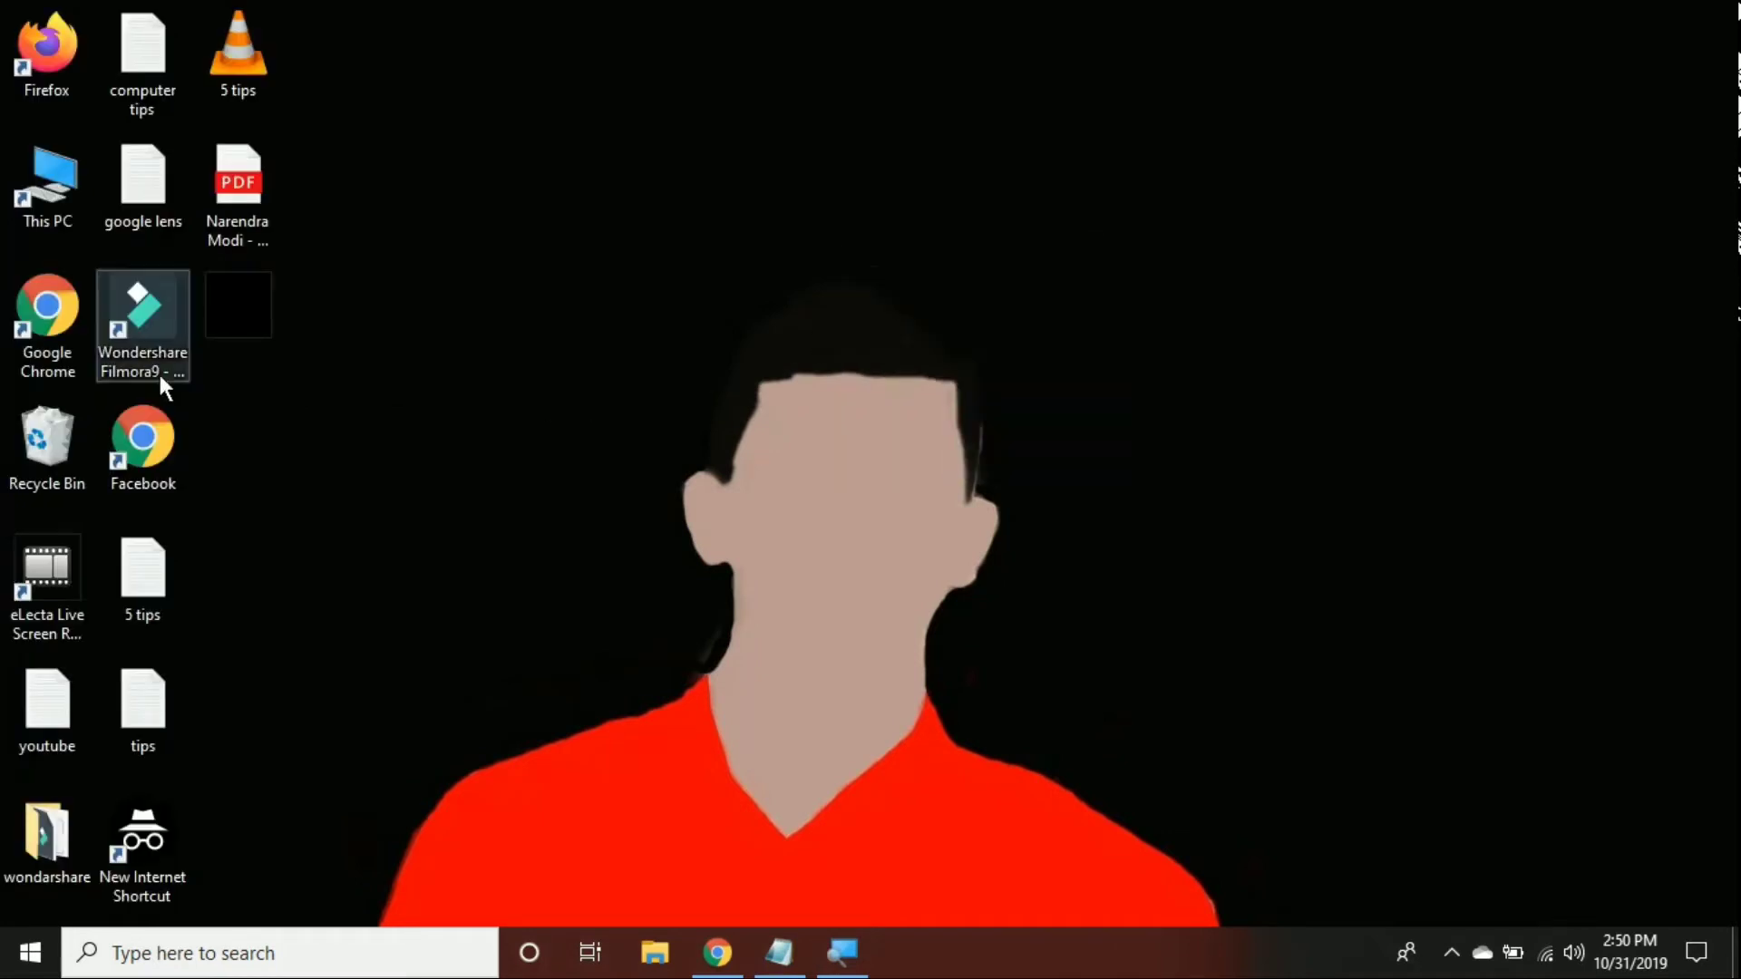
{"action": "left_click", "coordinate": [257, 305]}
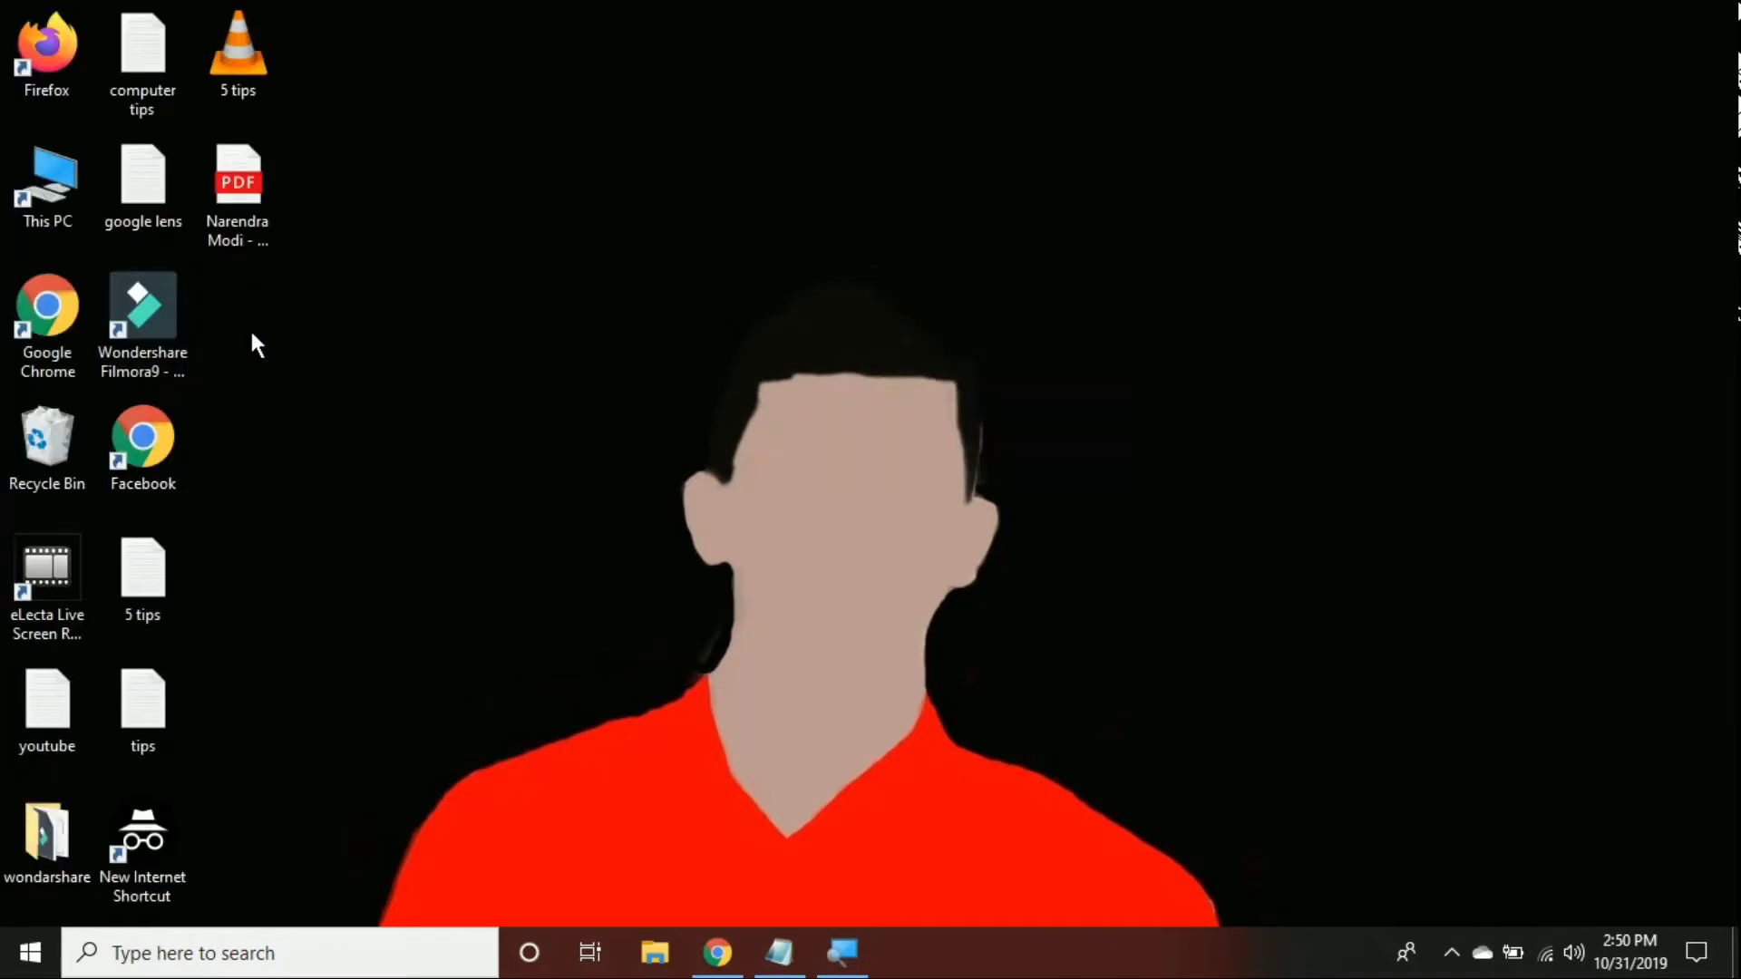
Switch to Chrome, copy the YouTube home page address, and minimize the browser to return to the desktop
{"action": "left_click", "coordinate": [733, 966]}
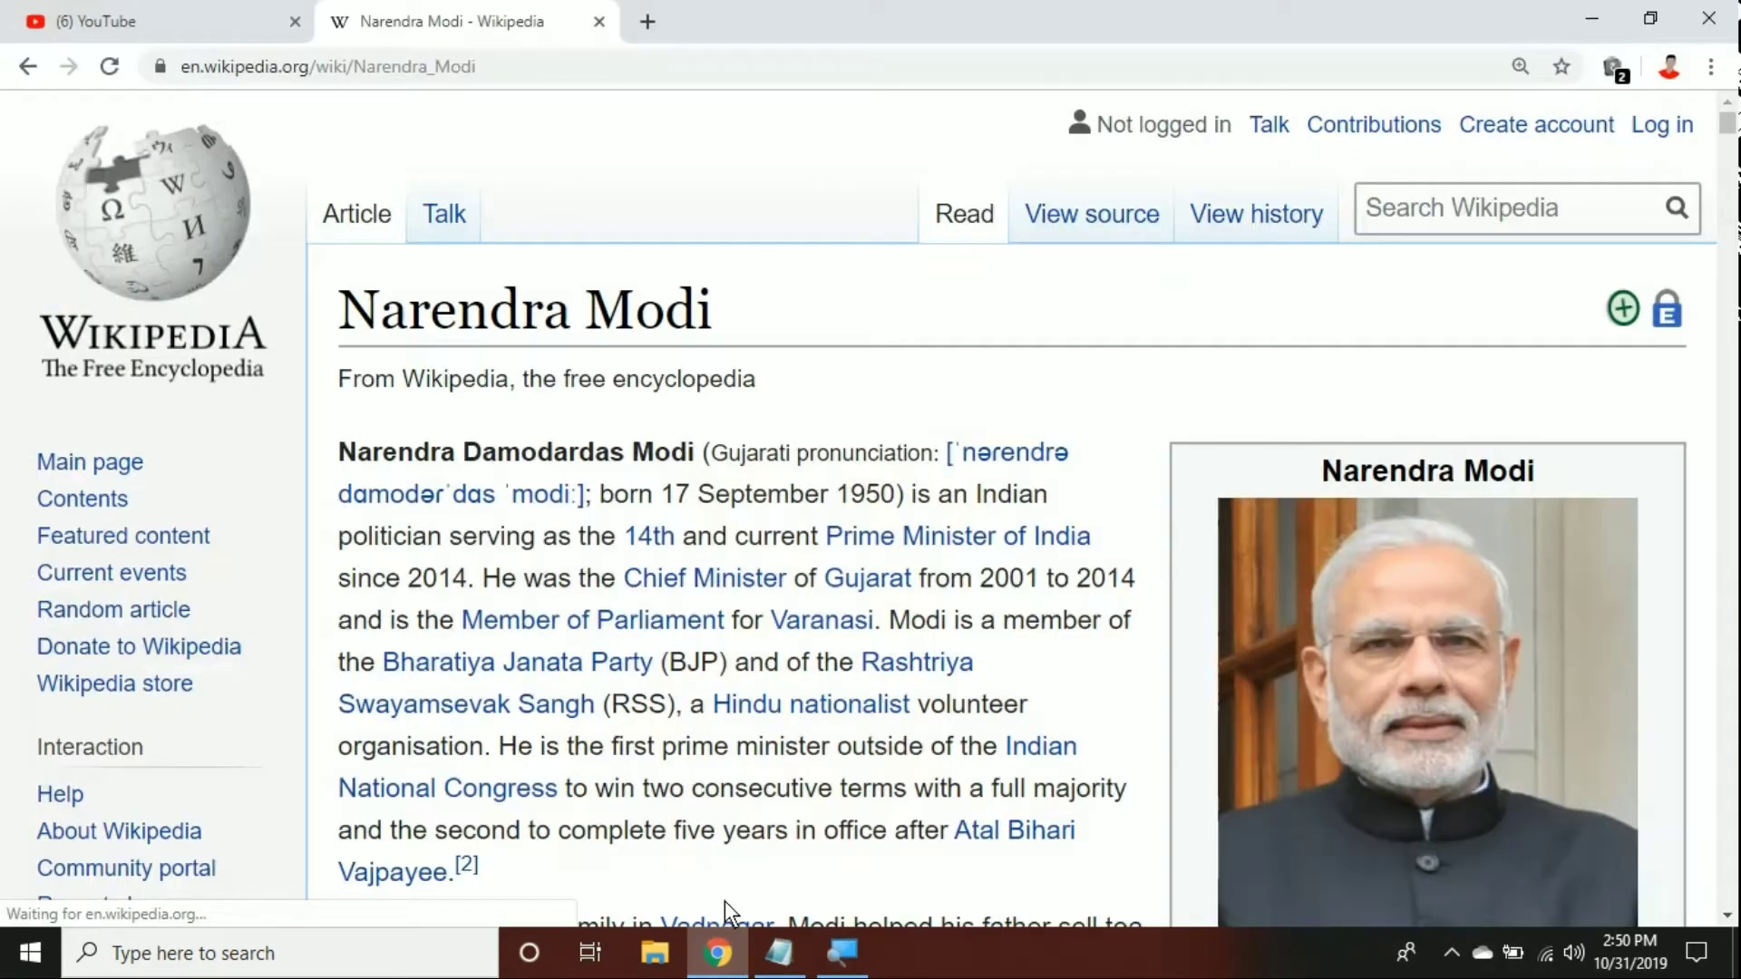
{"action": "left_click", "coordinate": [107, 12]}
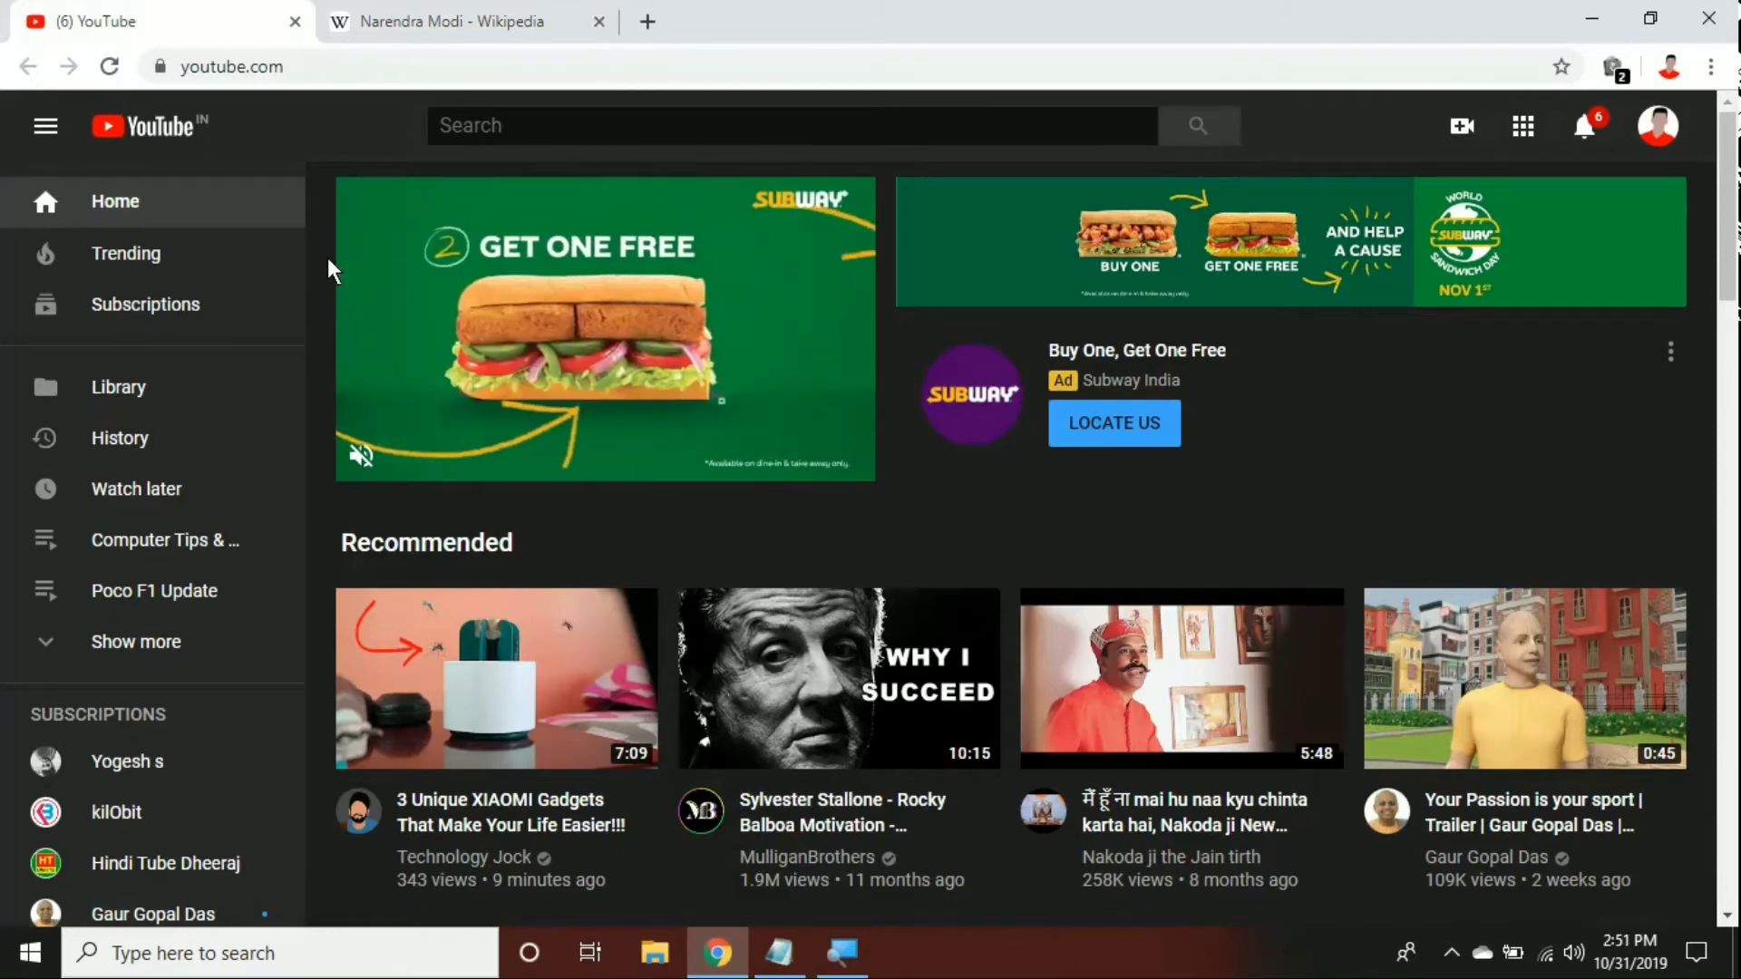
{"action": "left_click", "coordinate": [291, 57]}
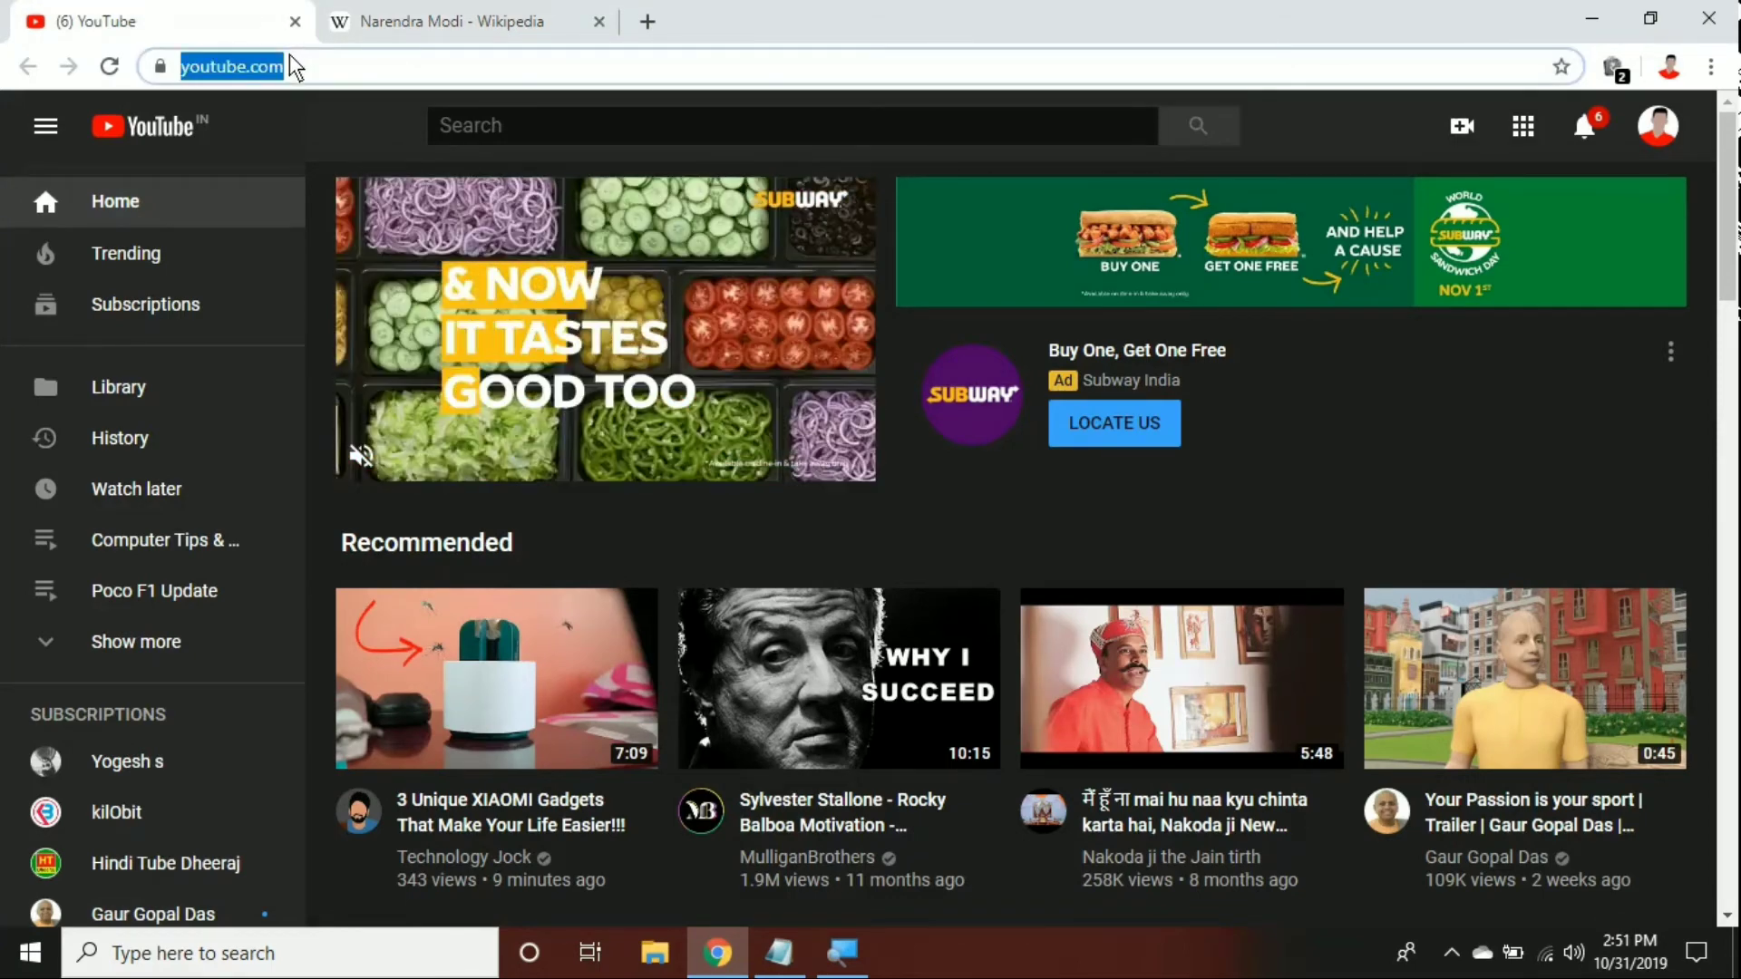
{"action": "left_click", "coordinate": [1592, 18]}
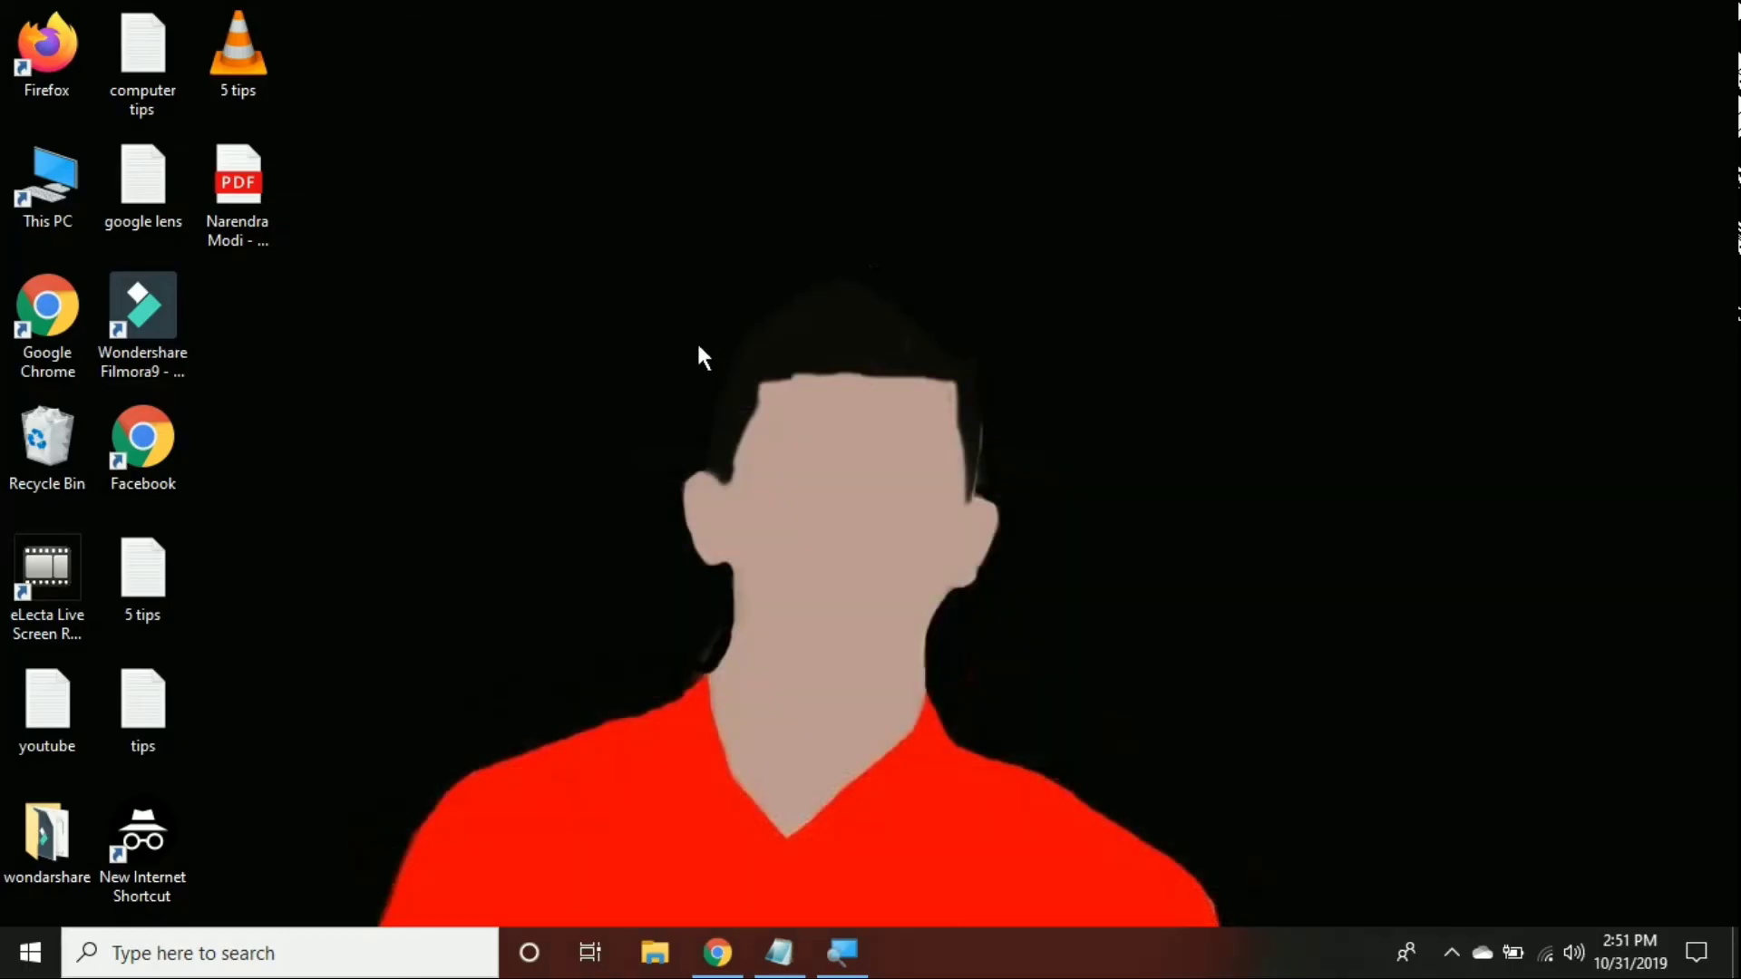
{"action": "right_click", "coordinate": [696, 344]}
{"action": "mouse_move", "coordinate": [812, 556]}
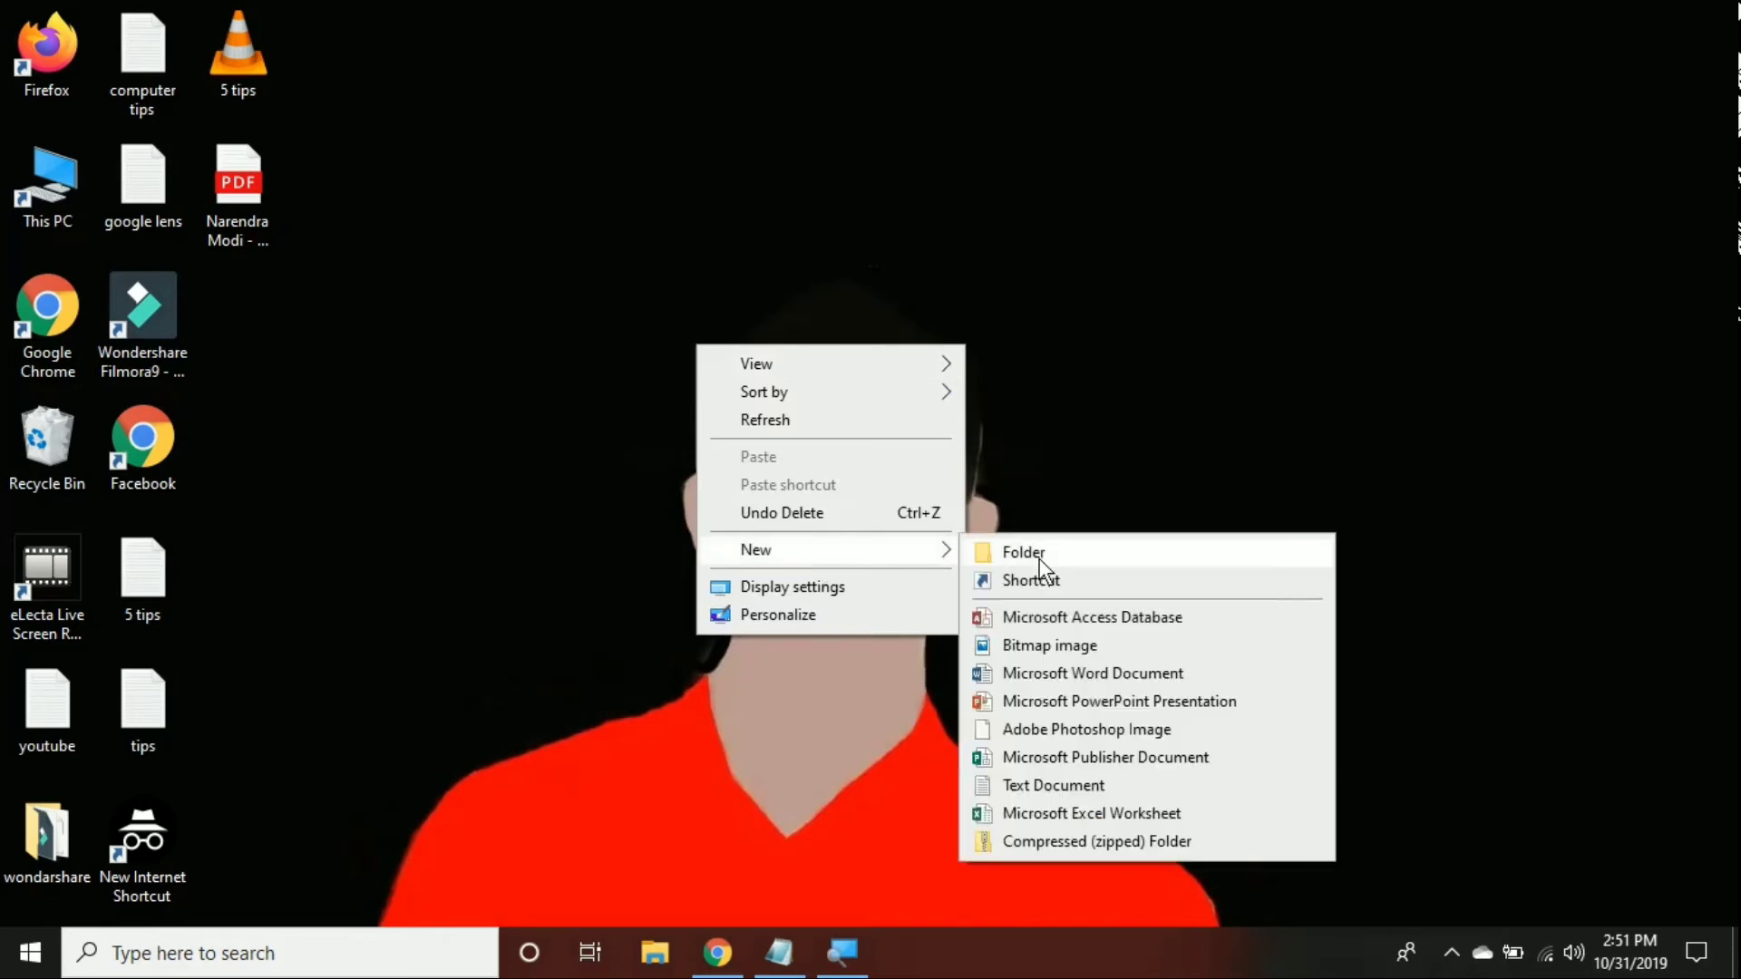
{"action": "left_click", "coordinate": [1059, 575]}
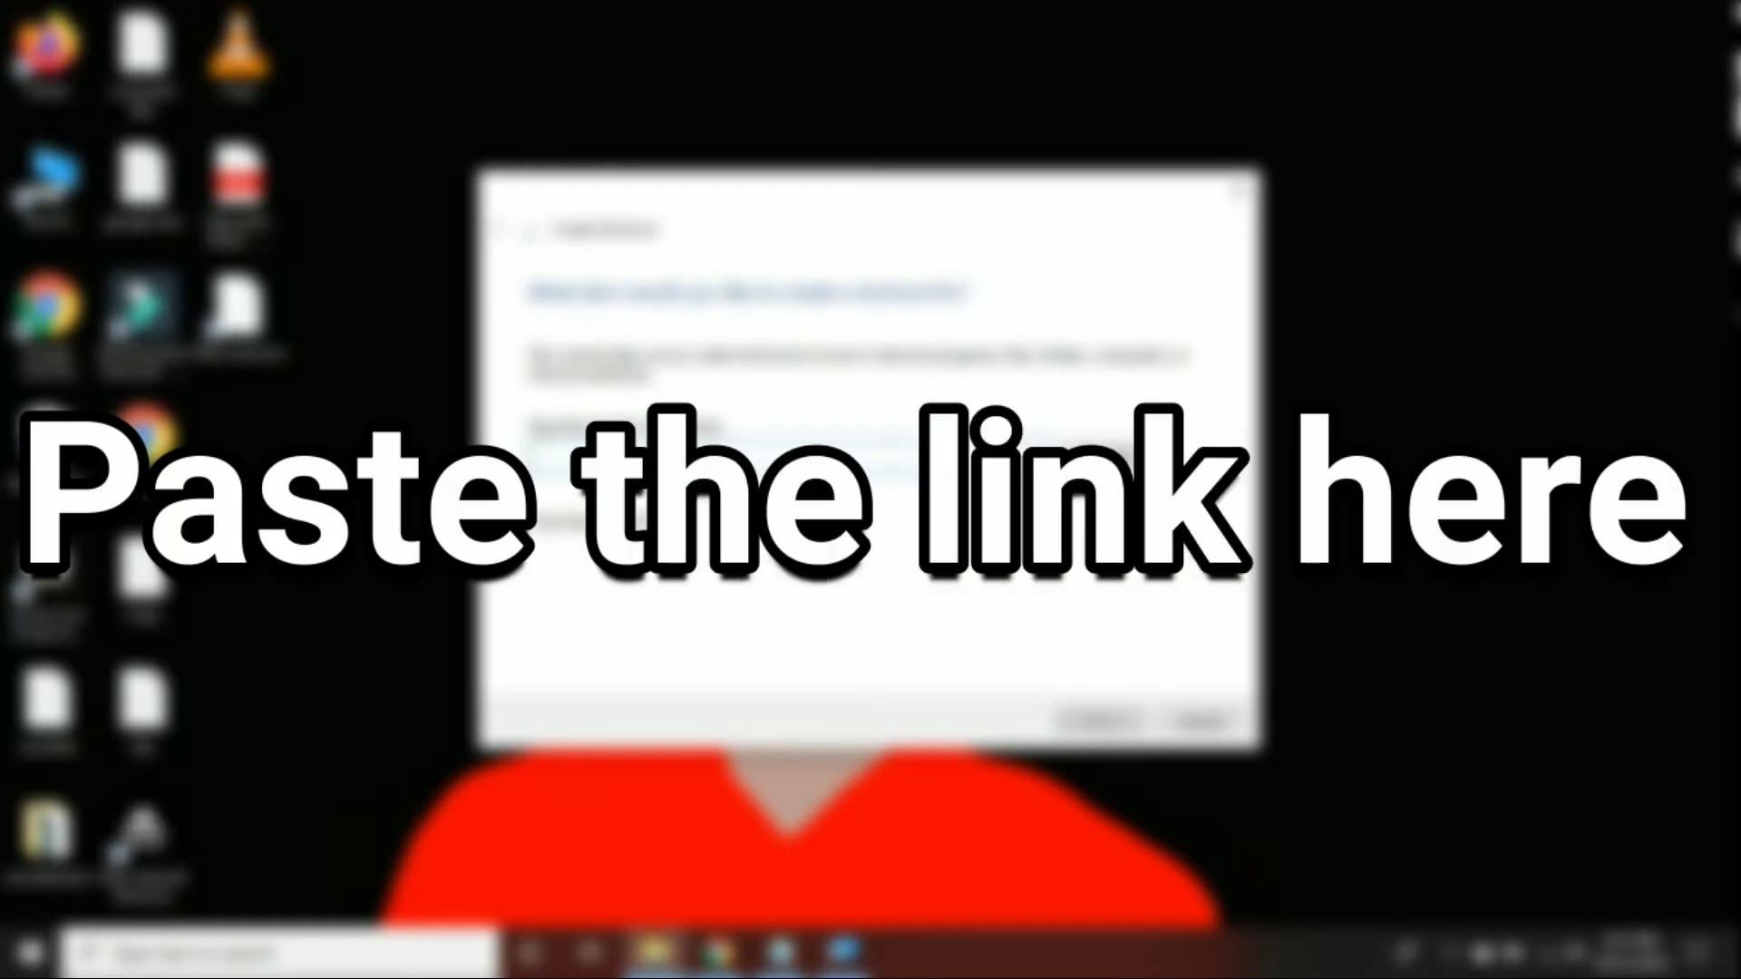
{"action": "key", "text": "ctrl+v"}
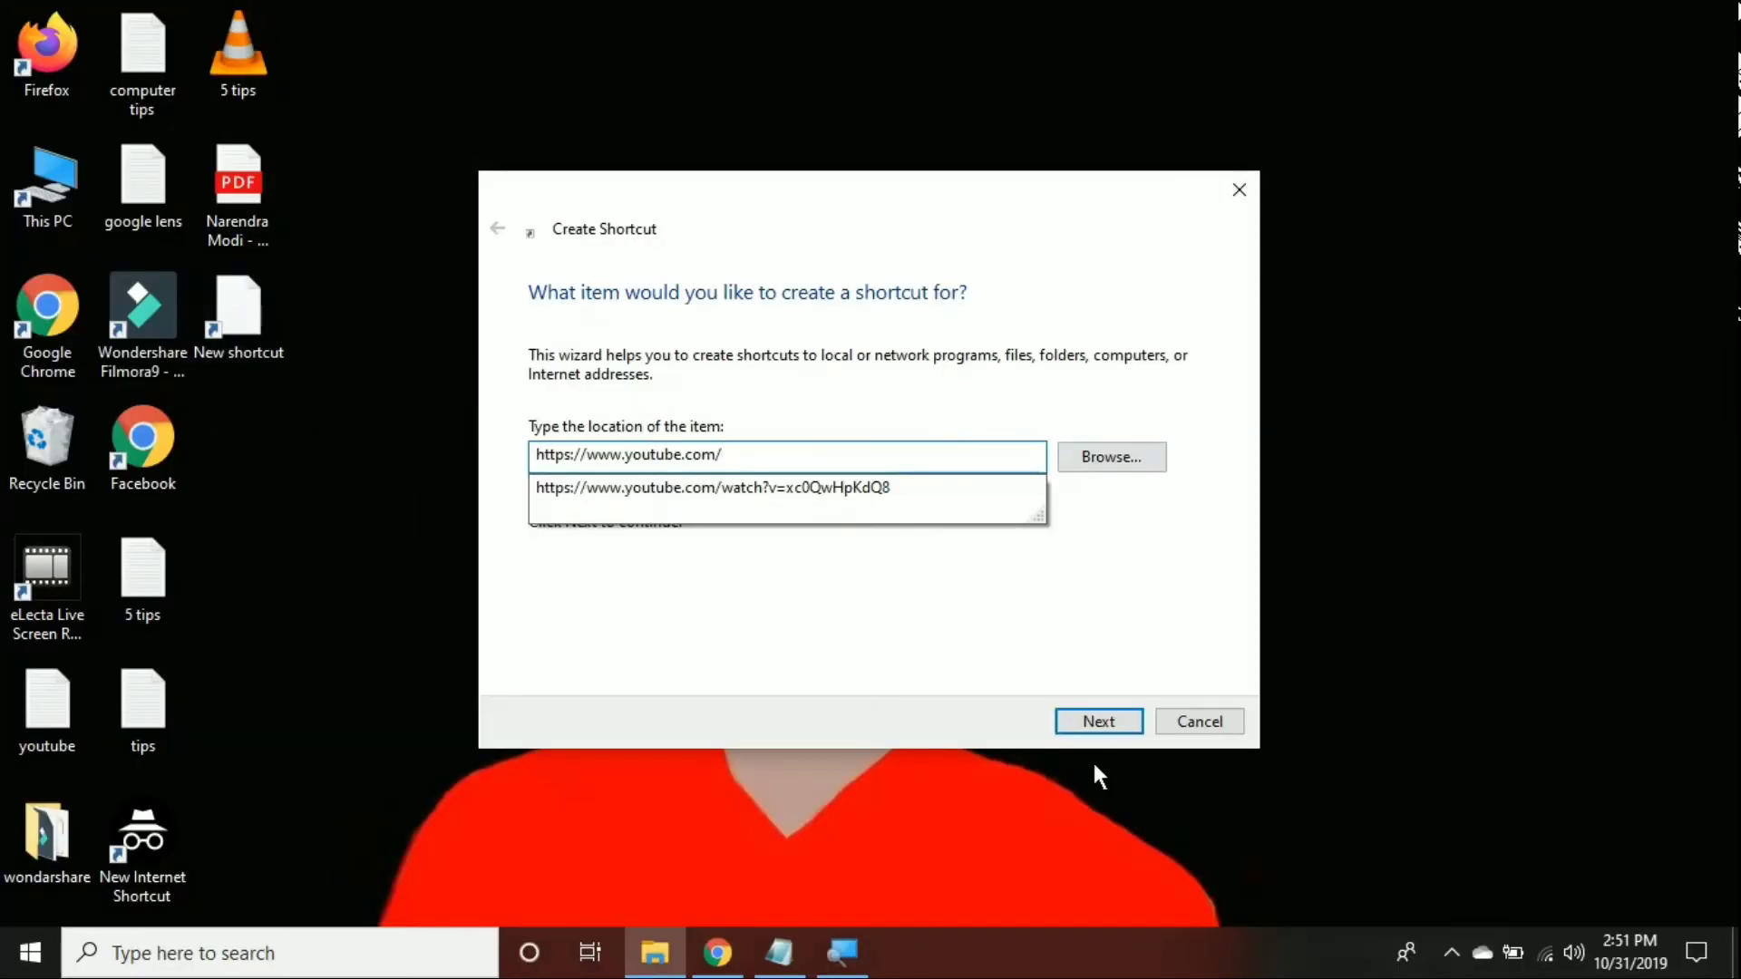
{"action": "left_click", "coordinate": [1105, 725]}
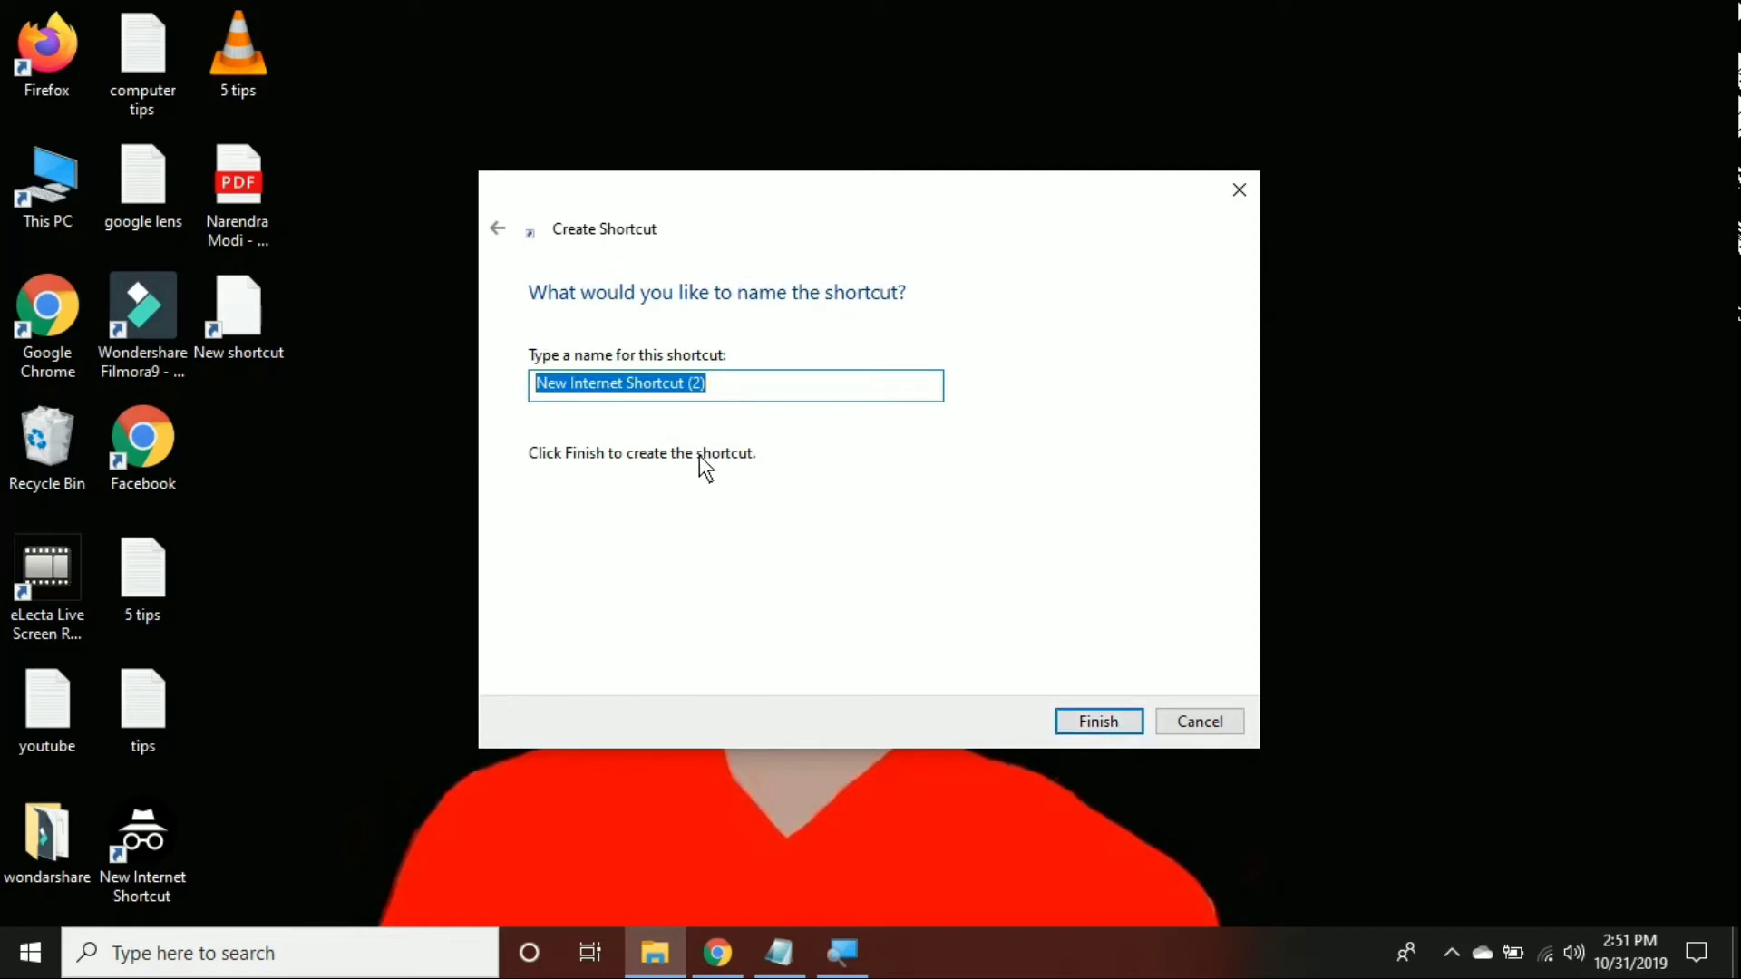
{"action": "type", "text": "Youtube"}
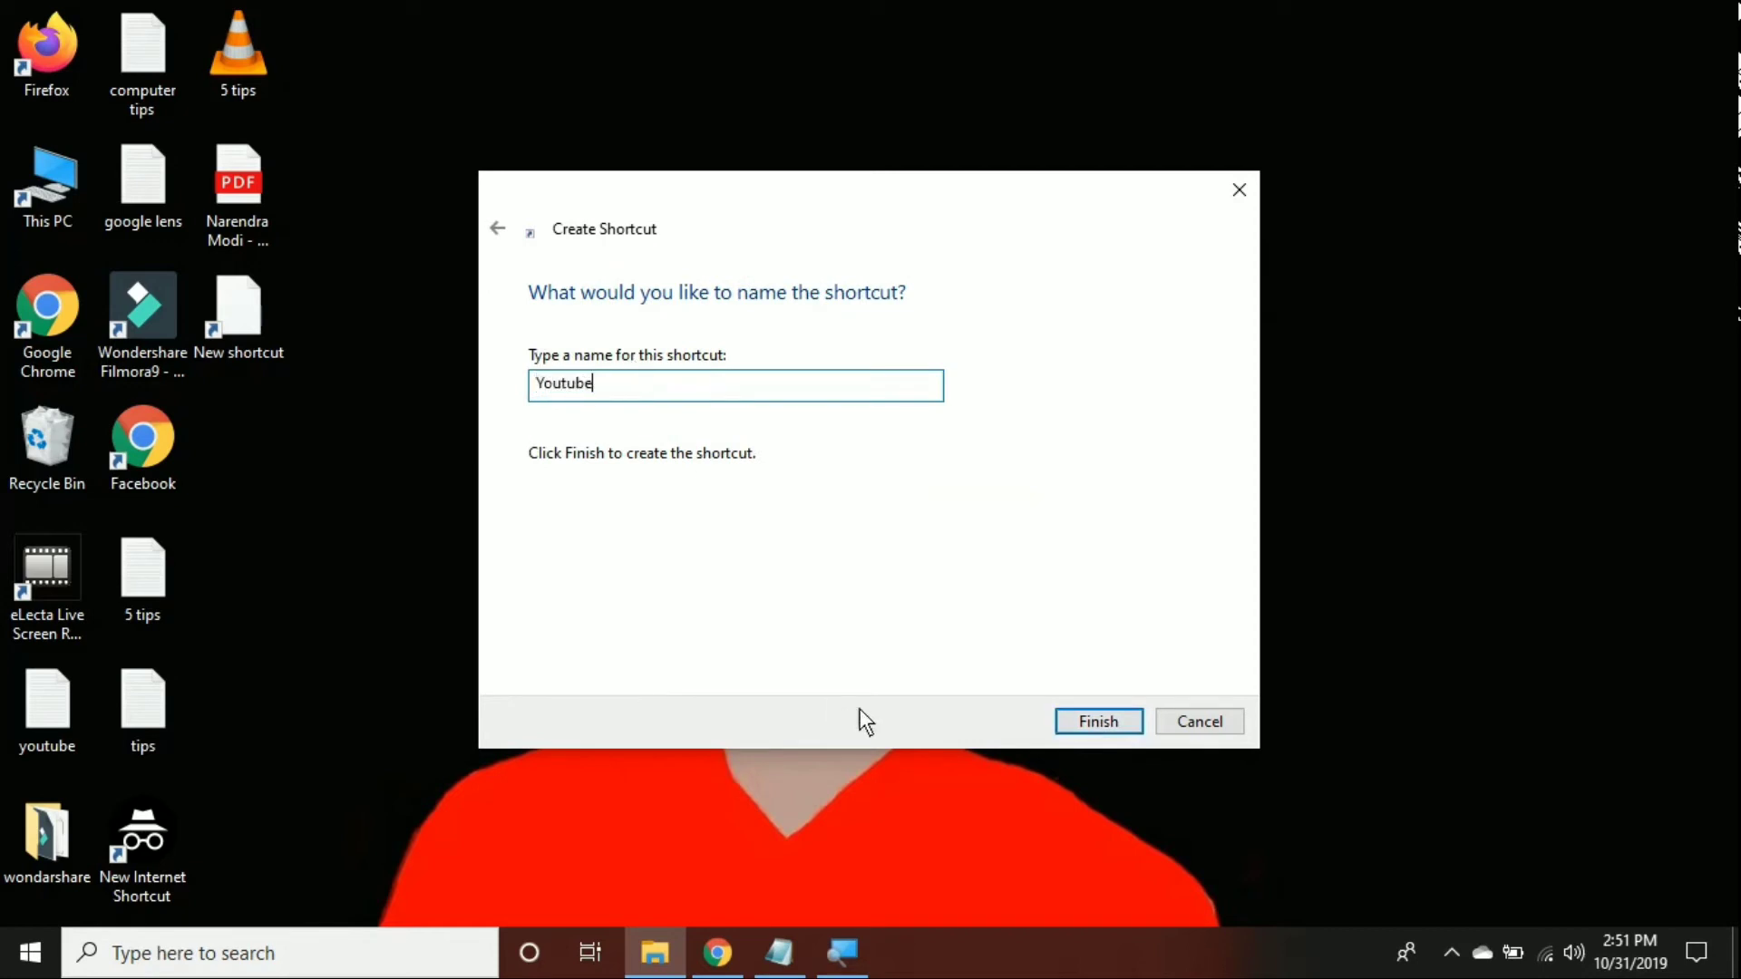
{"action": "left_click", "coordinate": [1064, 721]}
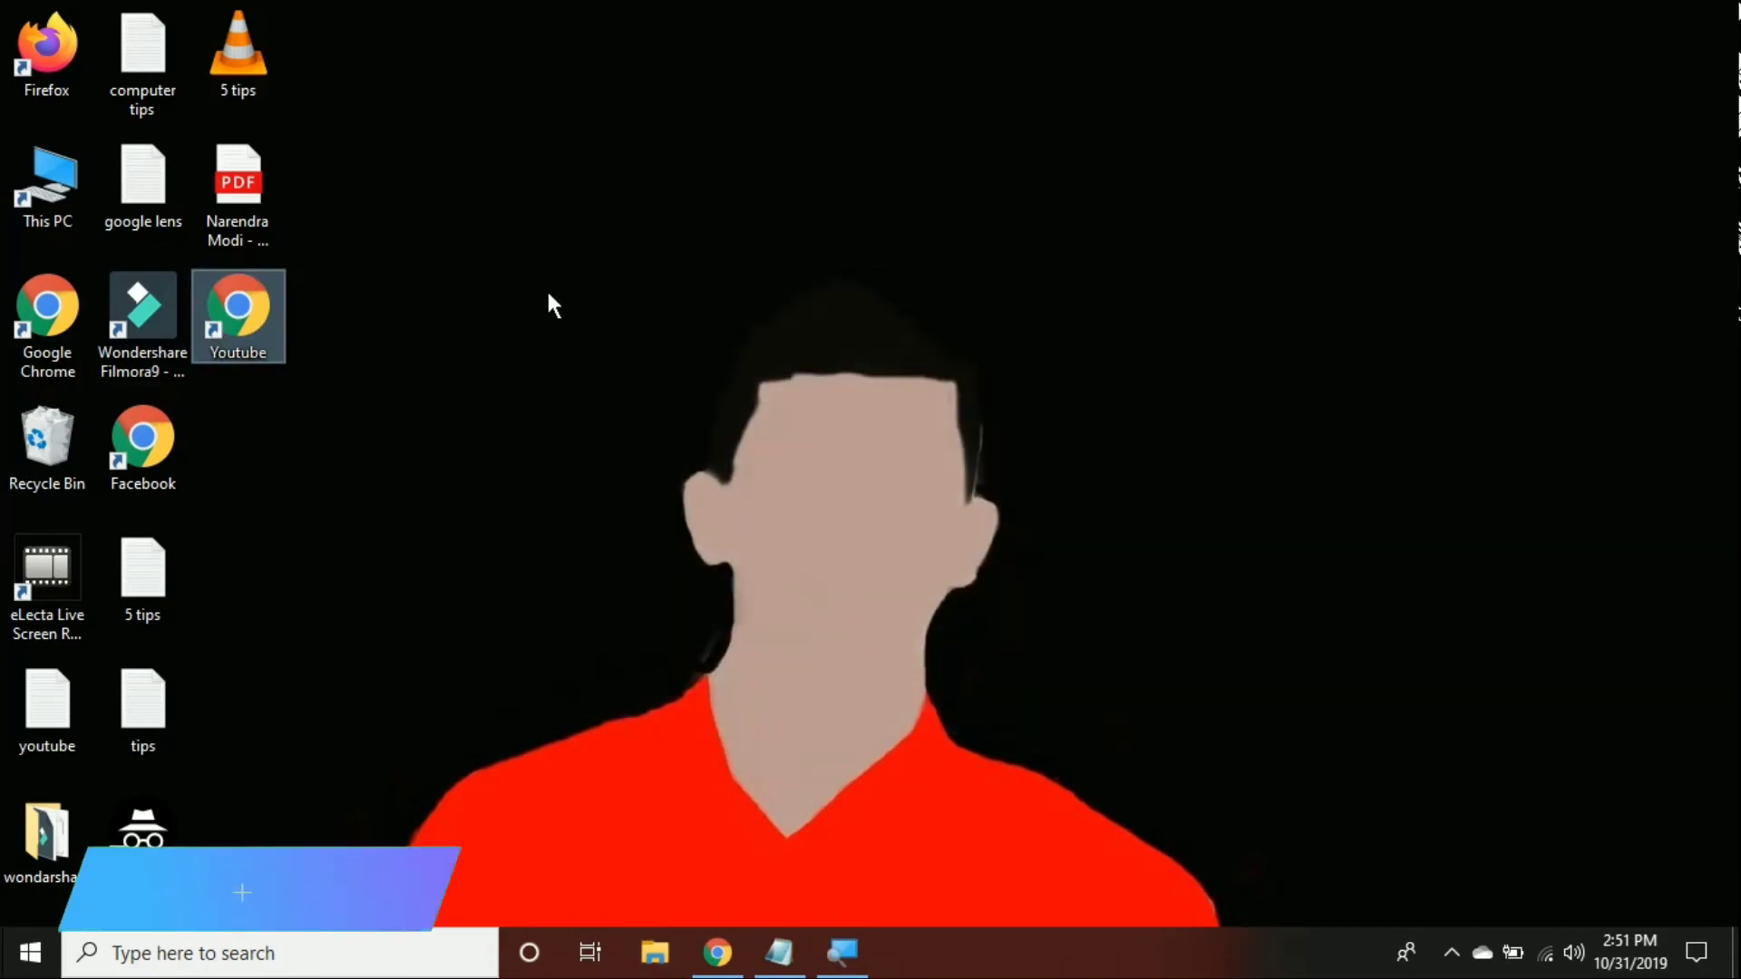
Refresh the desktop and test the Youtube shortcut by opening it
{"action": "right_click", "coordinate": [548, 294]}
{"action": "left_click", "coordinate": [622, 371]}
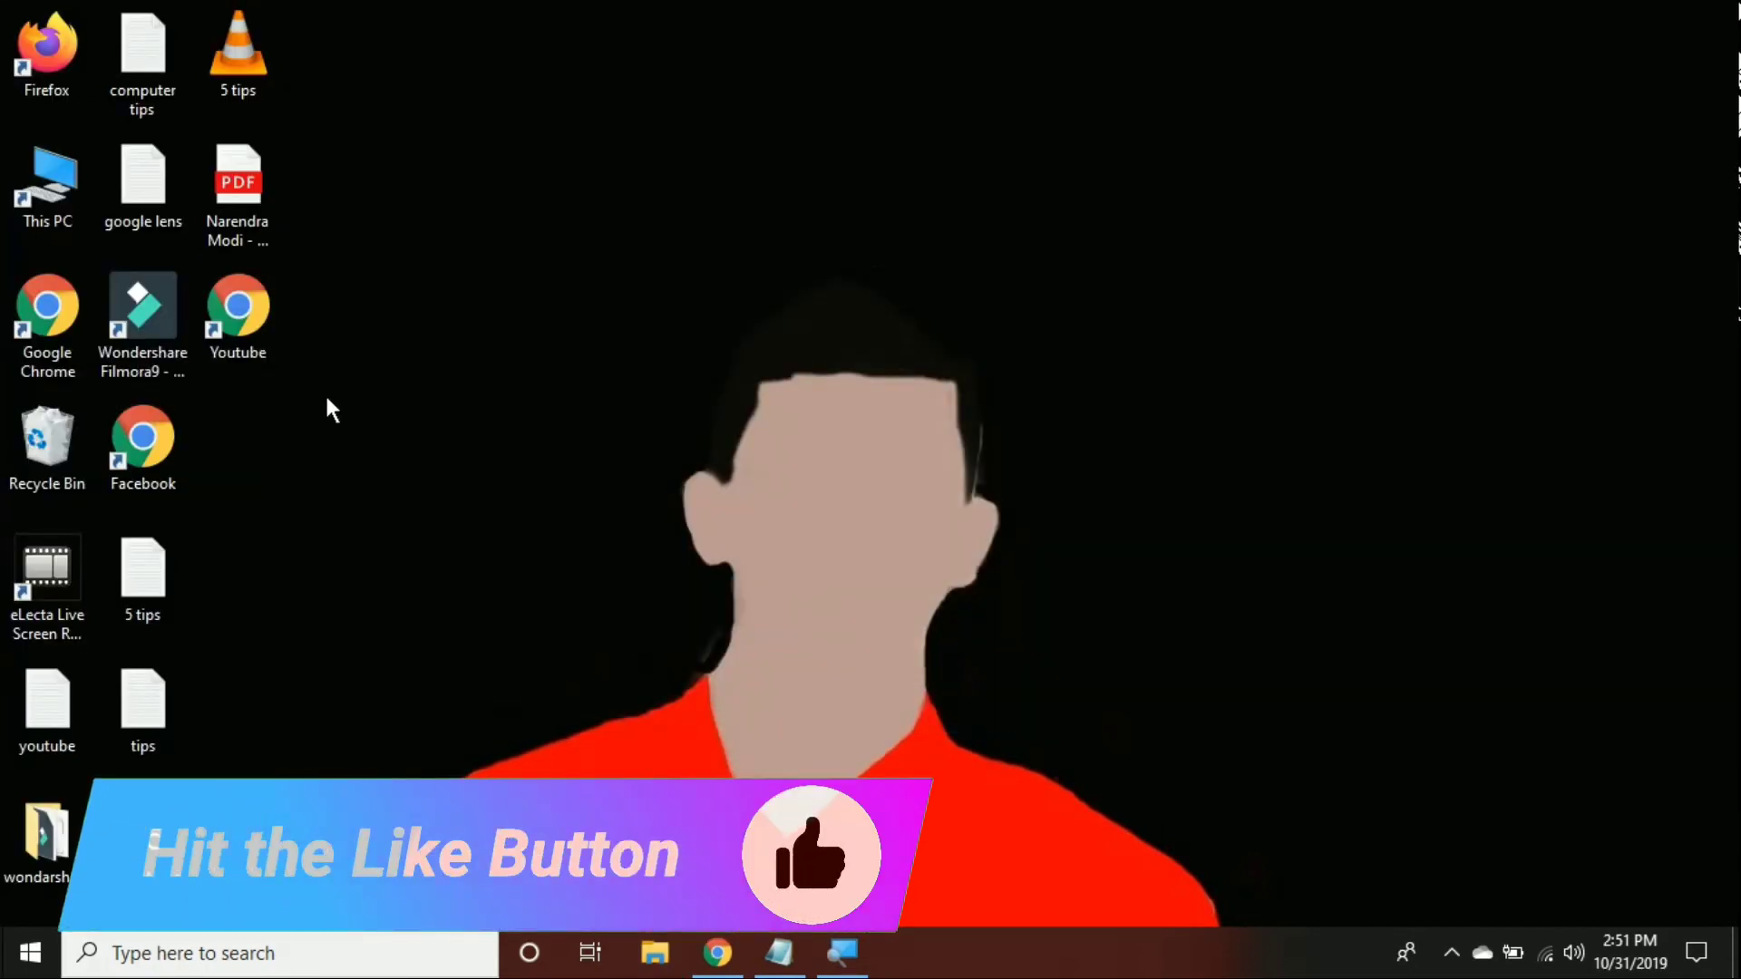
{"action": "double_click", "coordinate": [241, 309]}
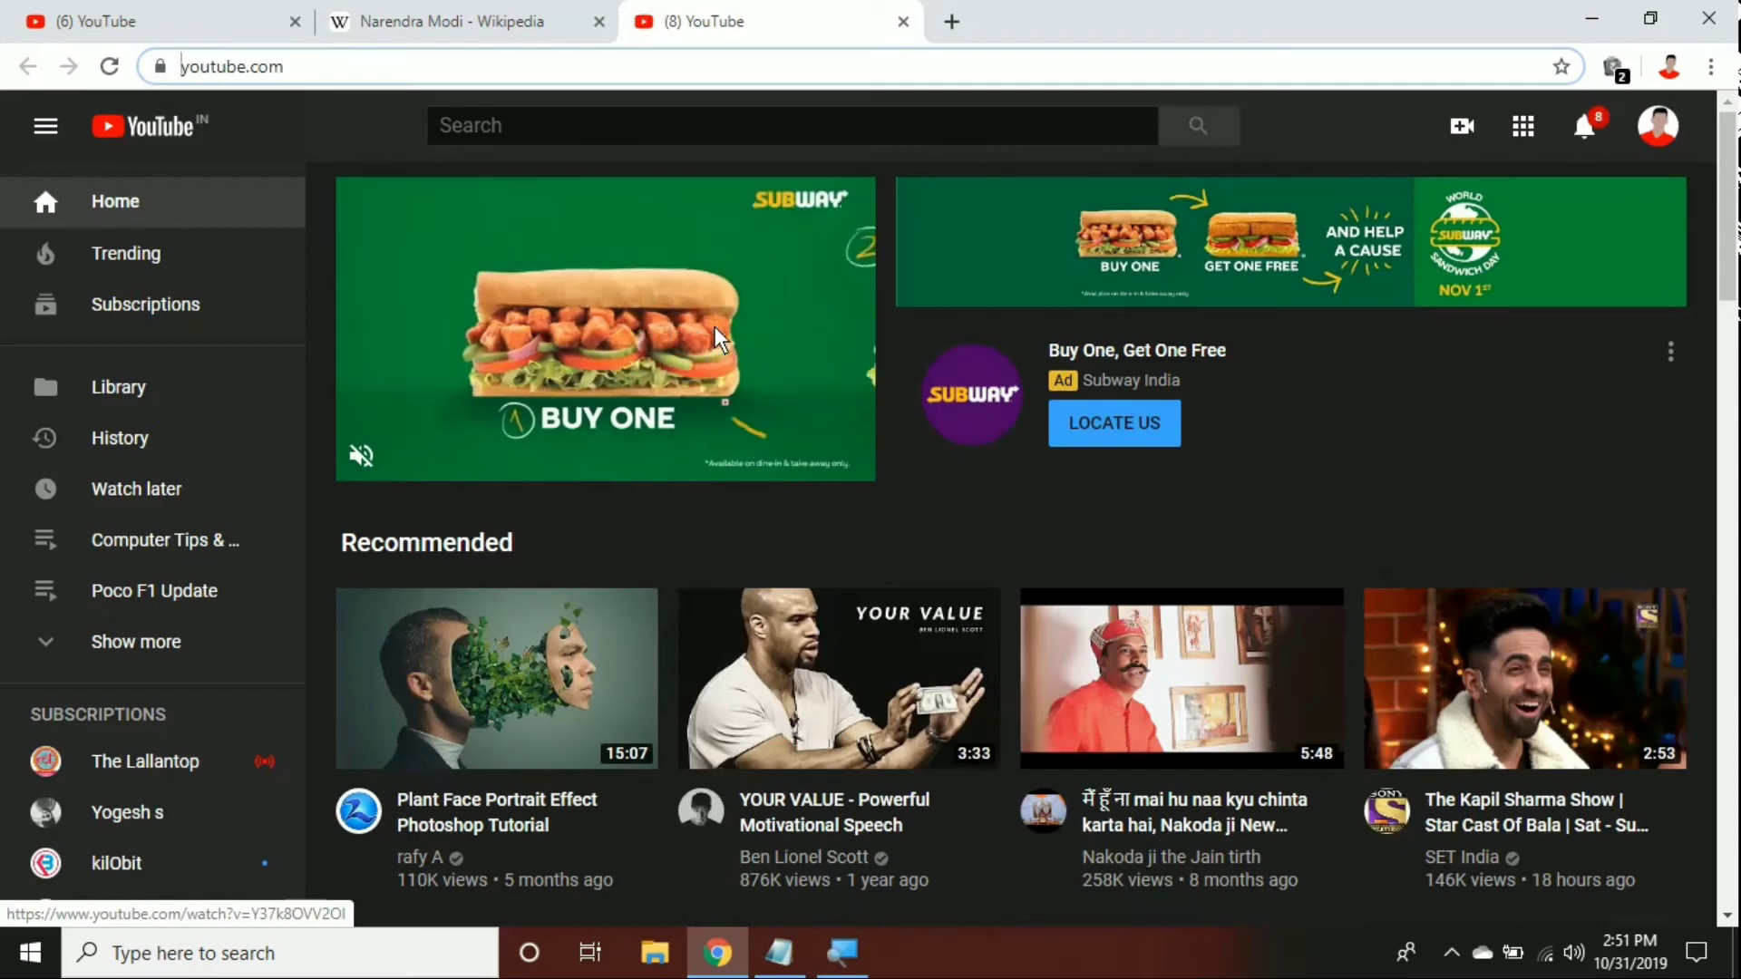
Close the newly opened YouTube tab and minimize the browser to return to the desktop
{"action": "left_click", "coordinate": [903, 21]}
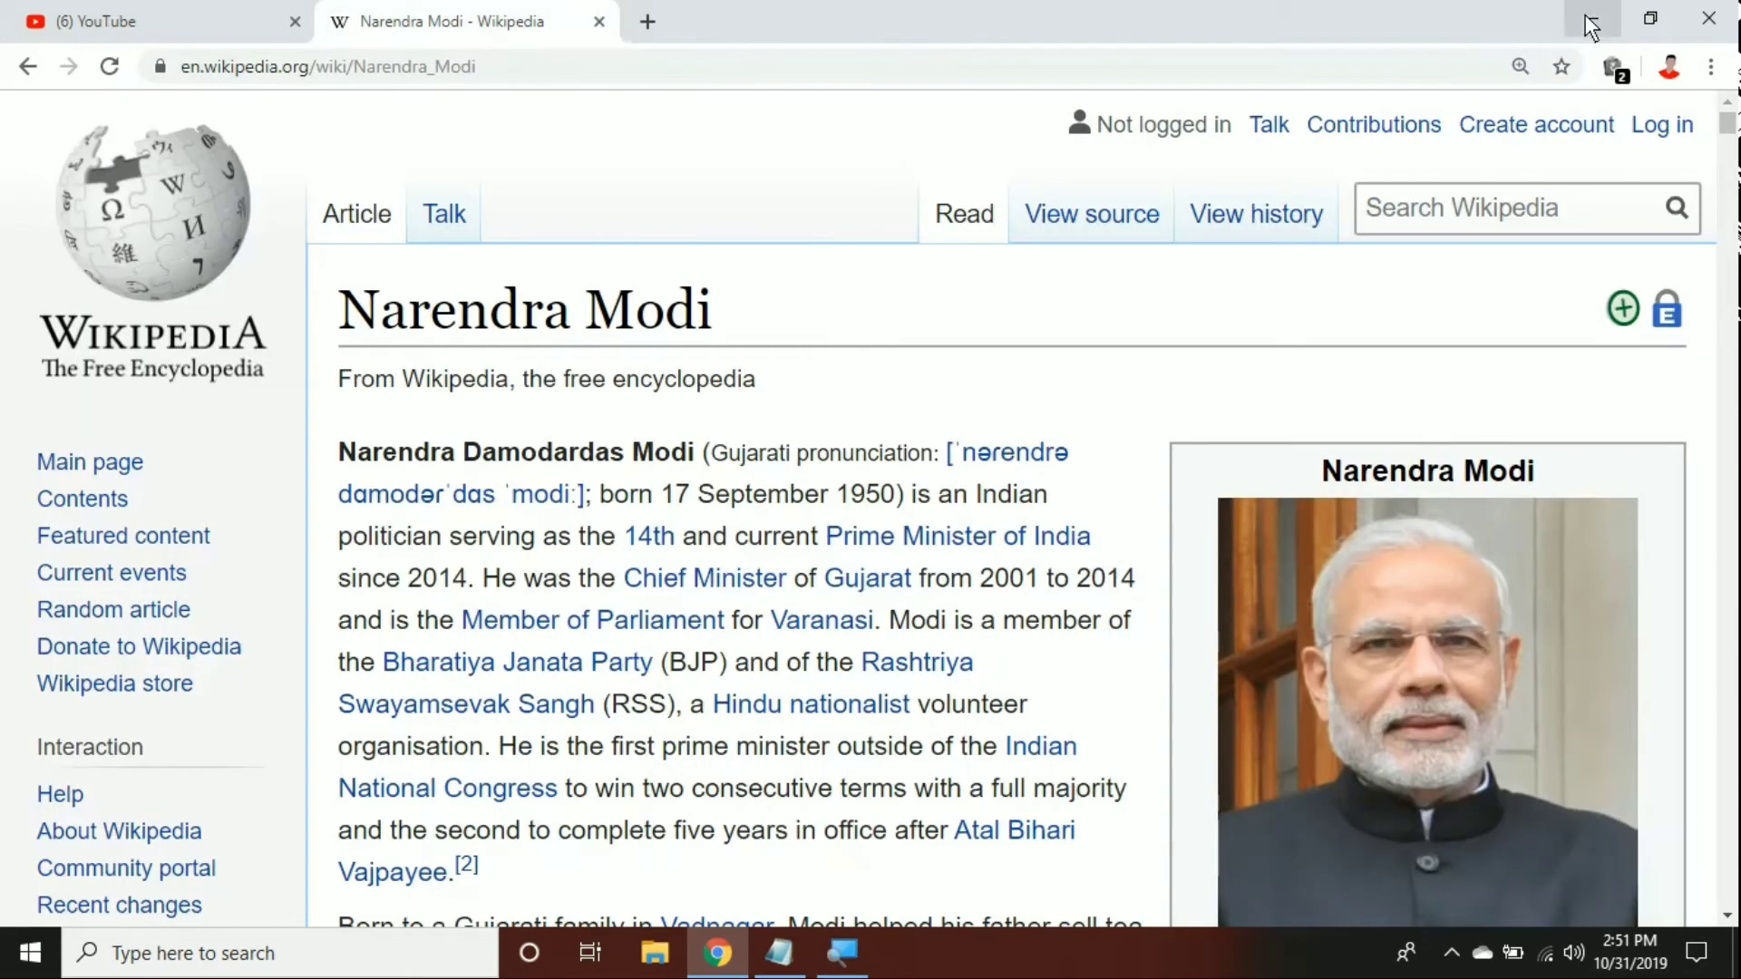
{"action": "left_click", "coordinate": [1589, 17]}
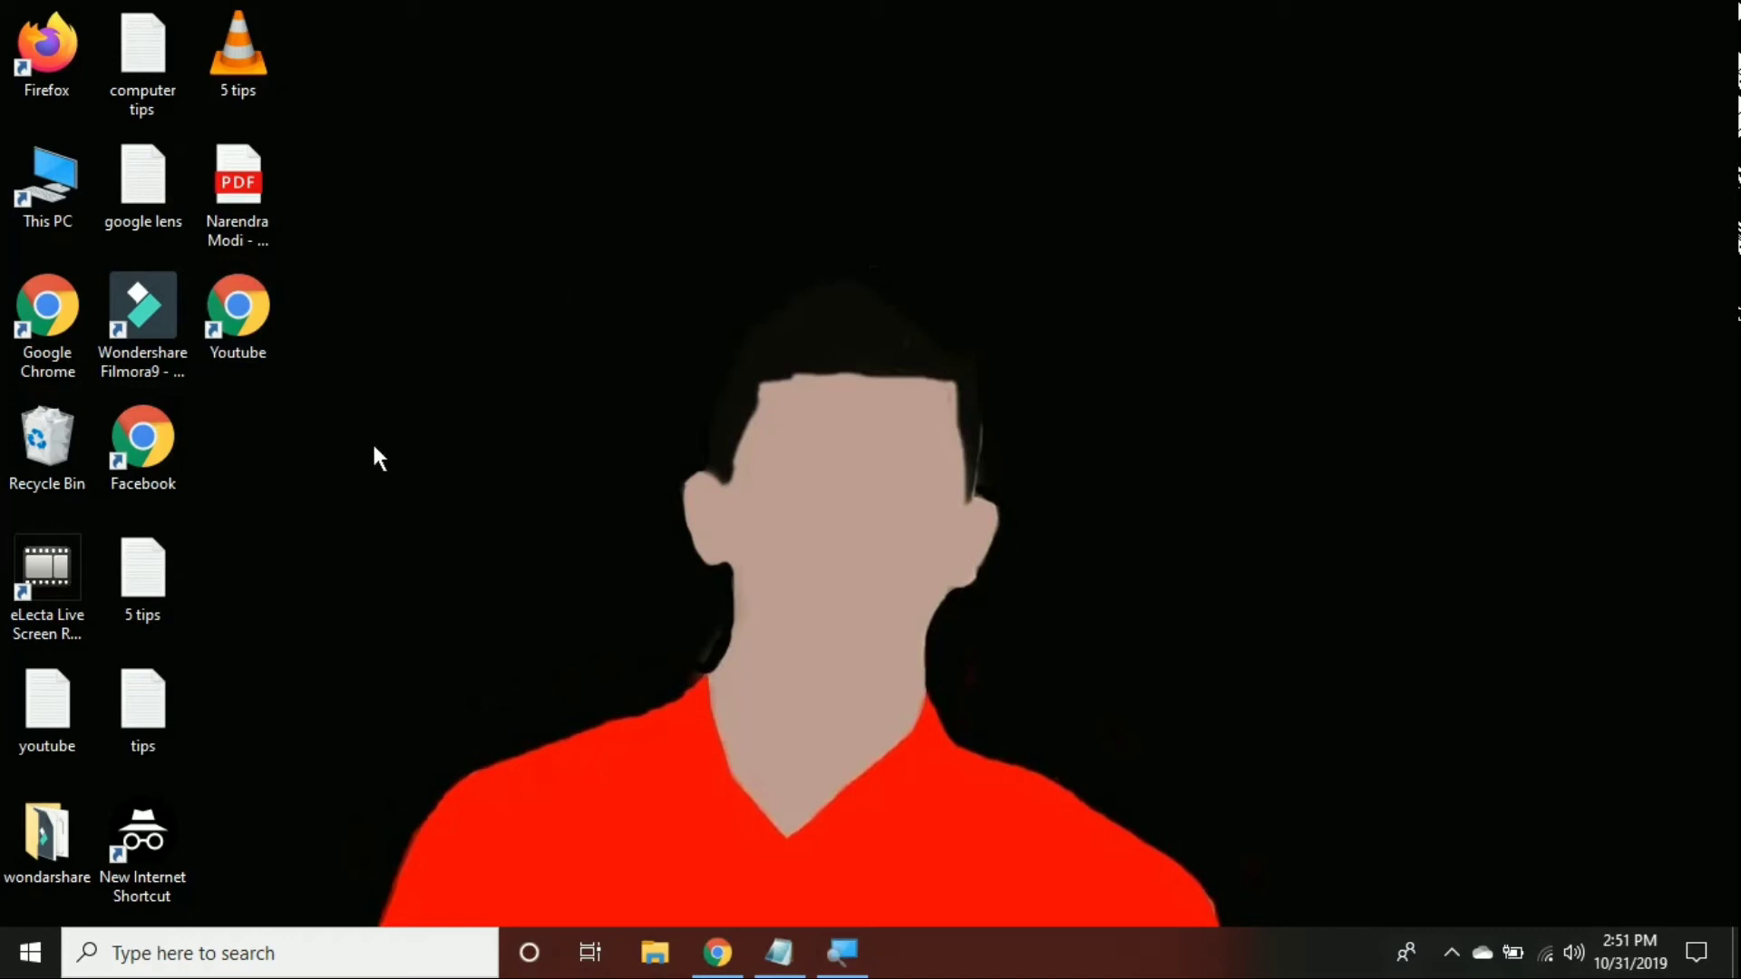
Assign Ctrl + Shift + 5 as the Firefox desktop shortcut's key, granting administrator permission, and test launching Firefox with it
{"action": "right_click", "coordinate": [47, 74]}
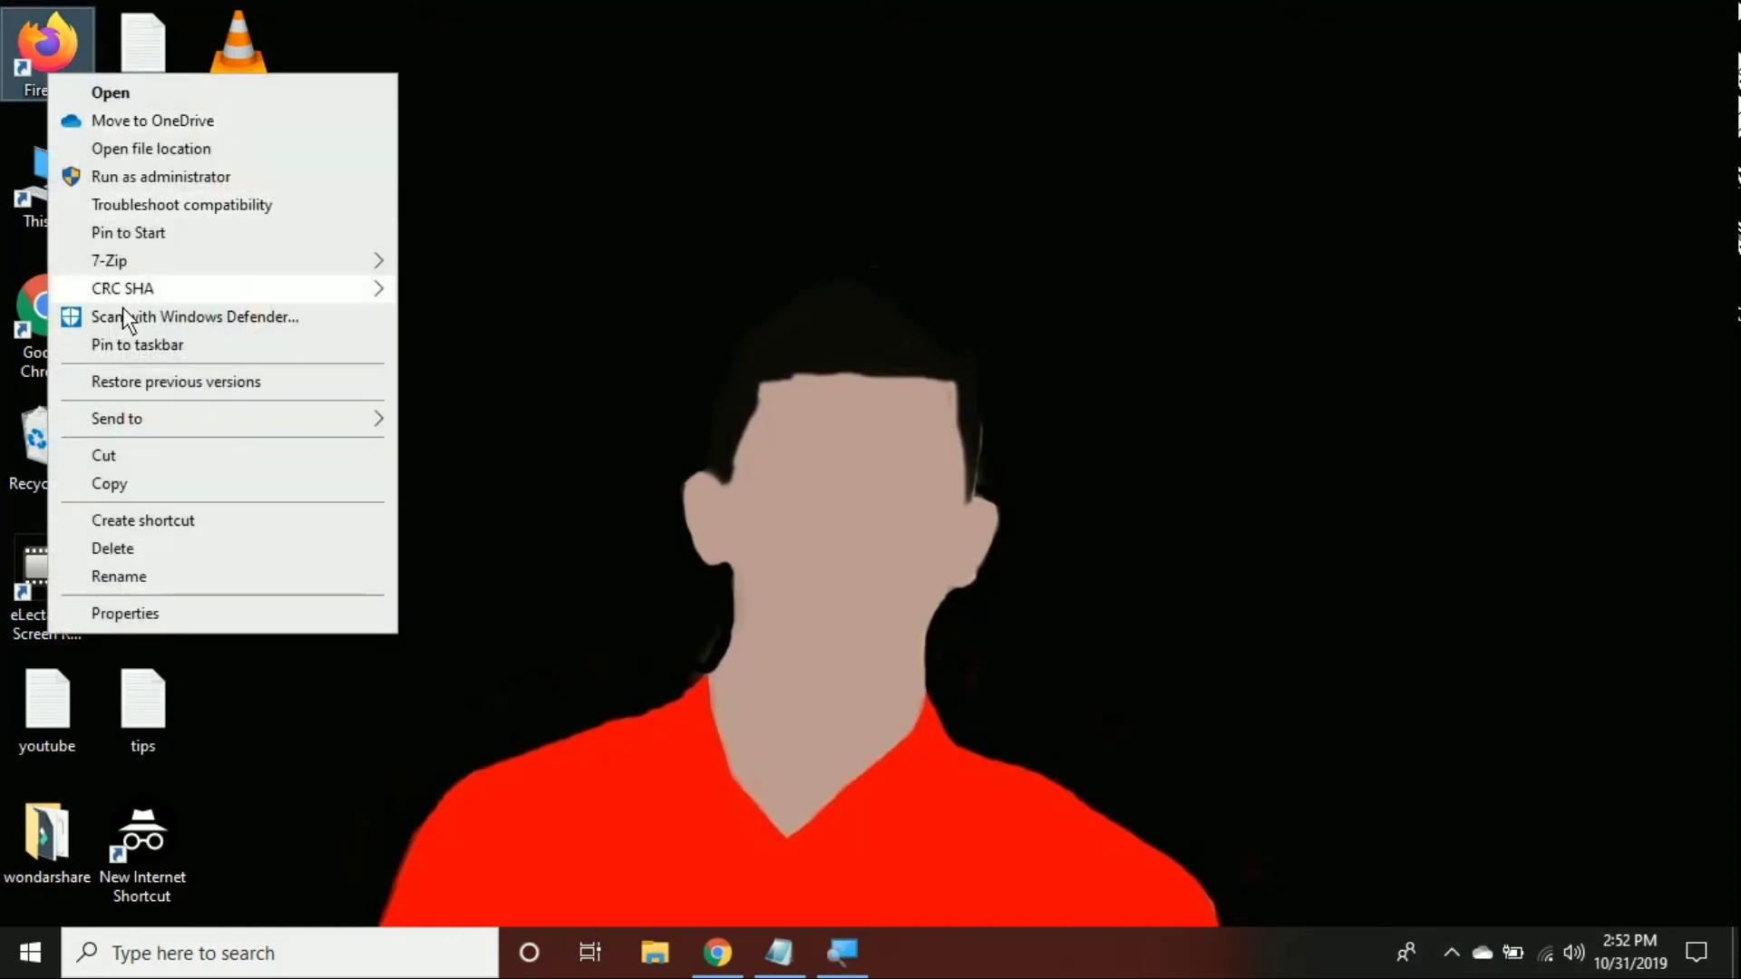
{"action": "left_click", "coordinate": [40, 32]}
{"action": "right_click", "coordinate": [37, 33]}
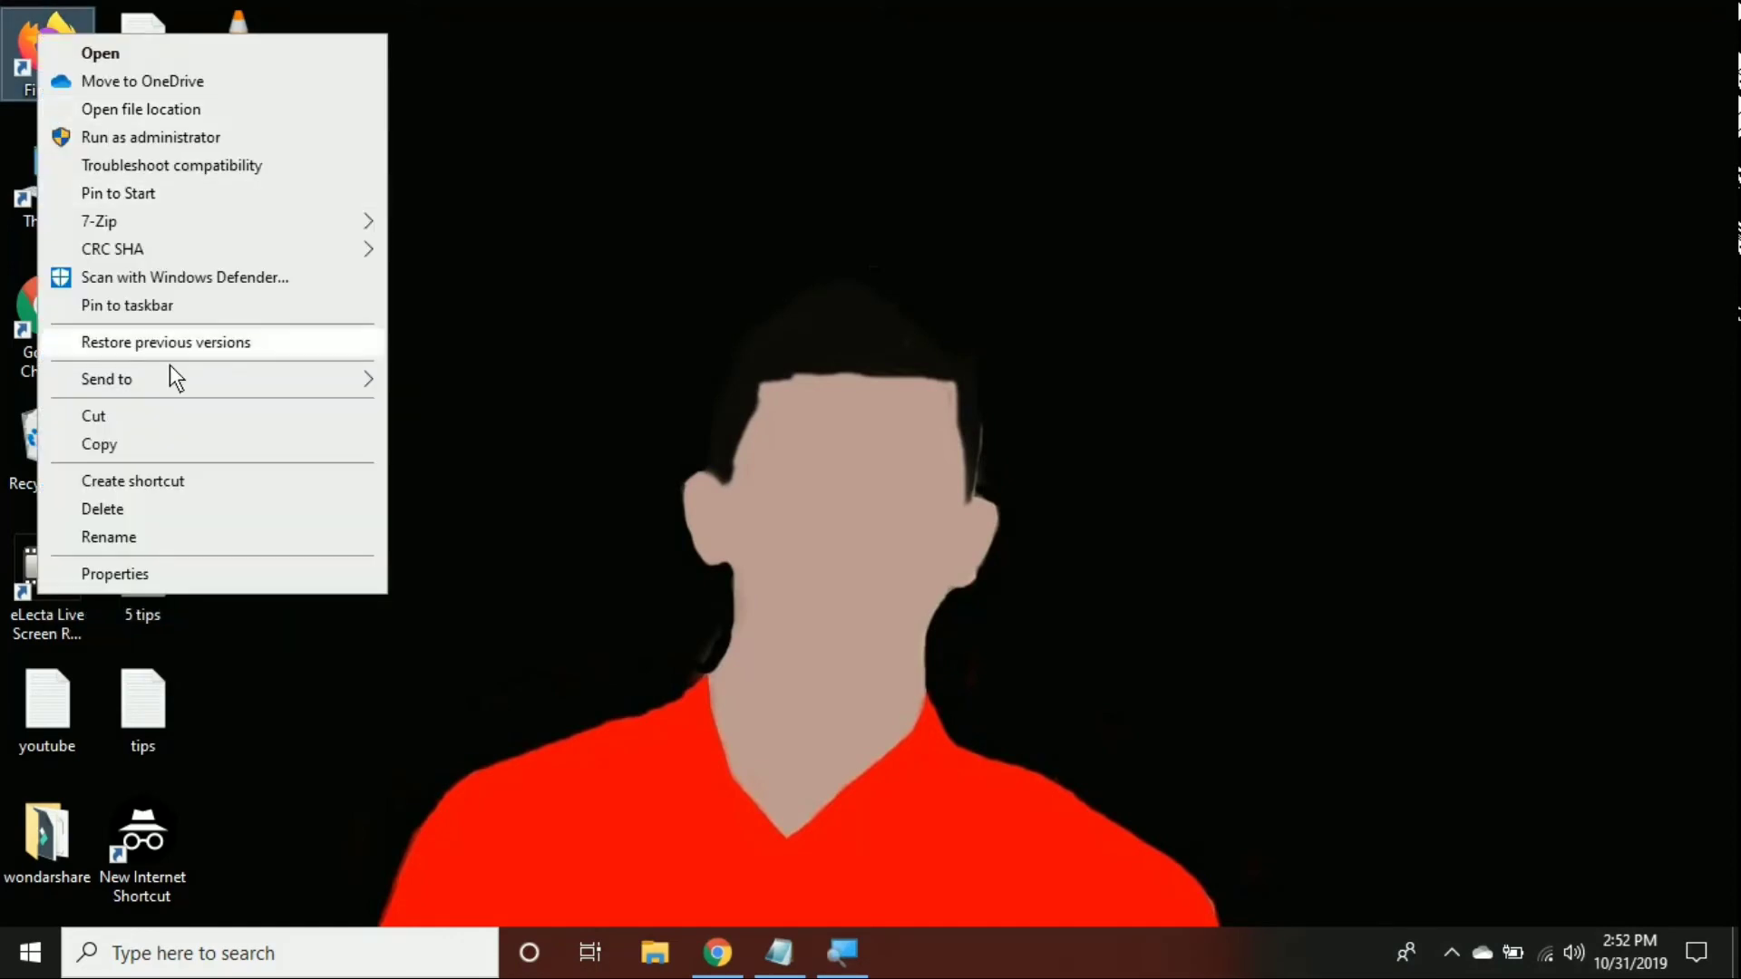
{"action": "left_click", "coordinate": [115, 574]}
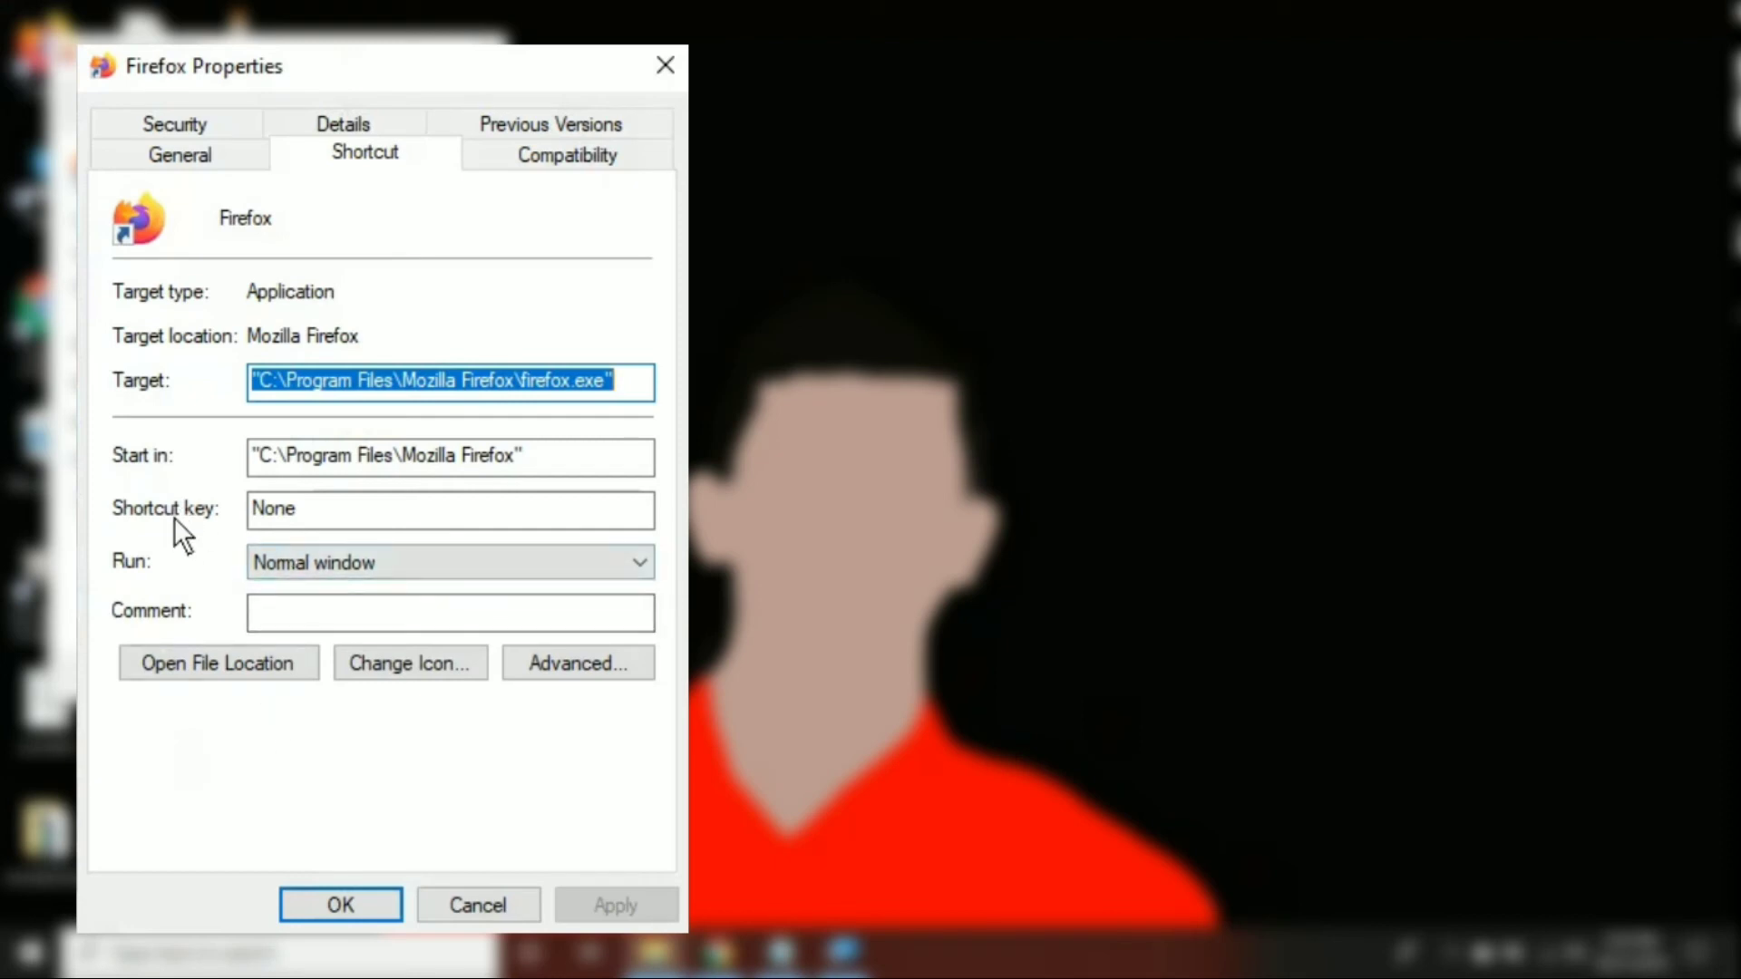
{"action": "left_click", "coordinate": [314, 510]}
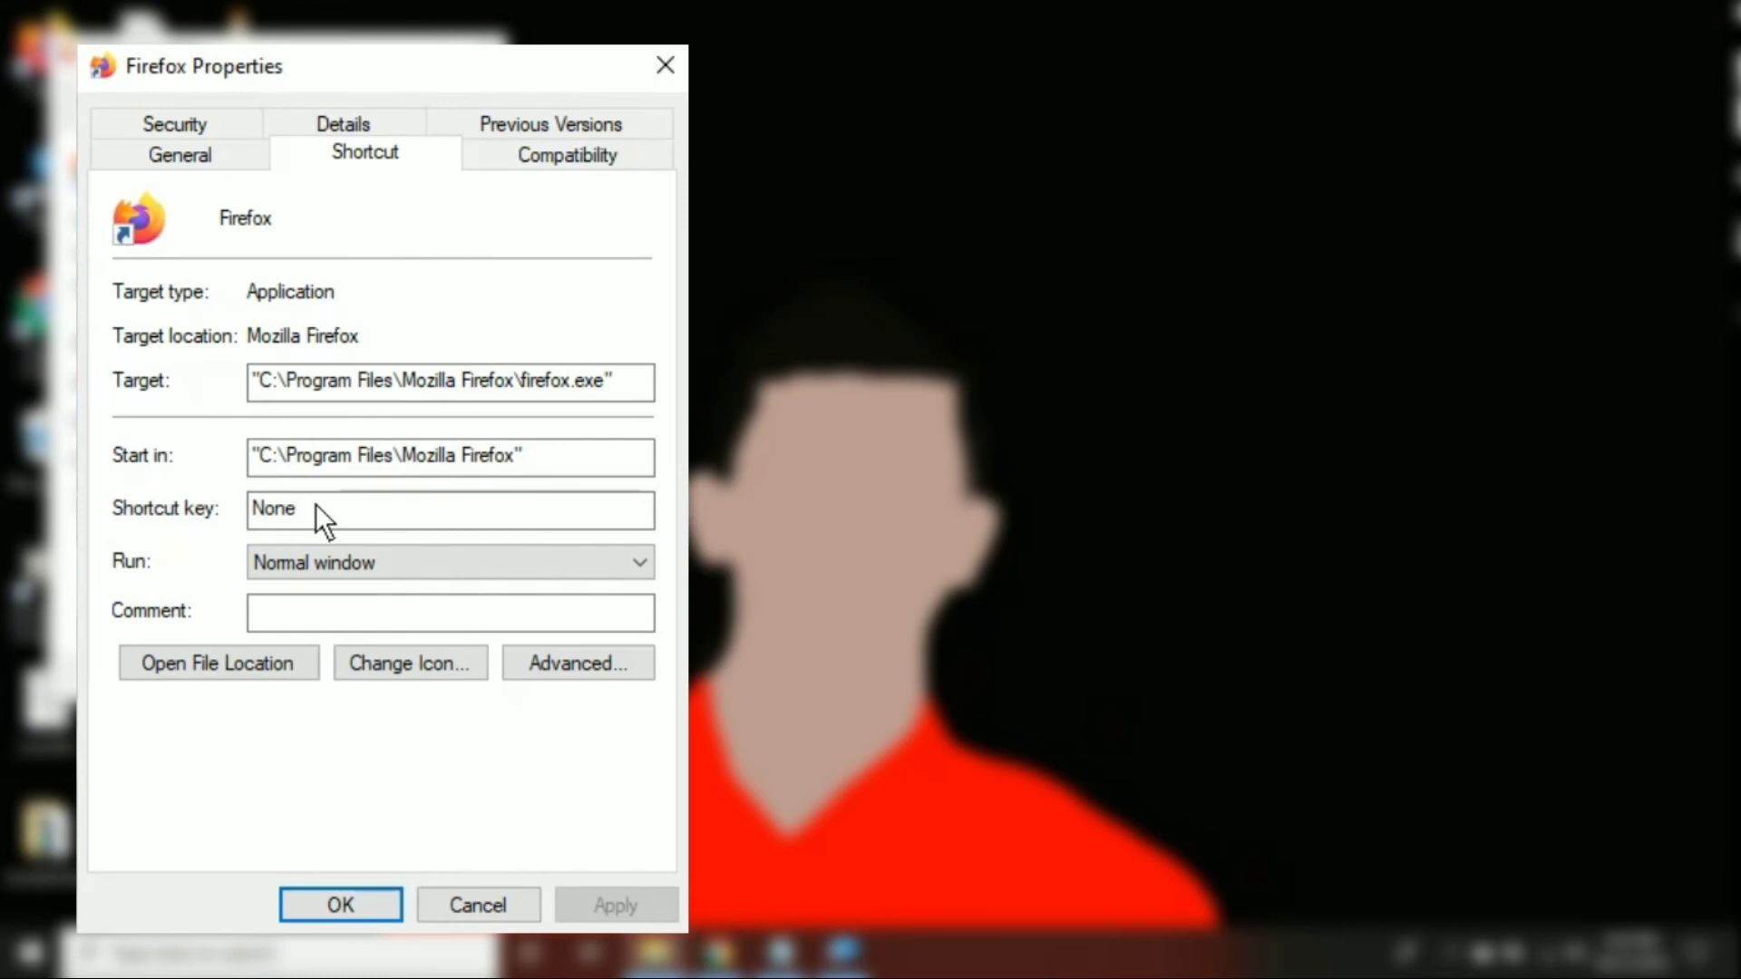
{"action": "key", "text": "ctrl+alt"}
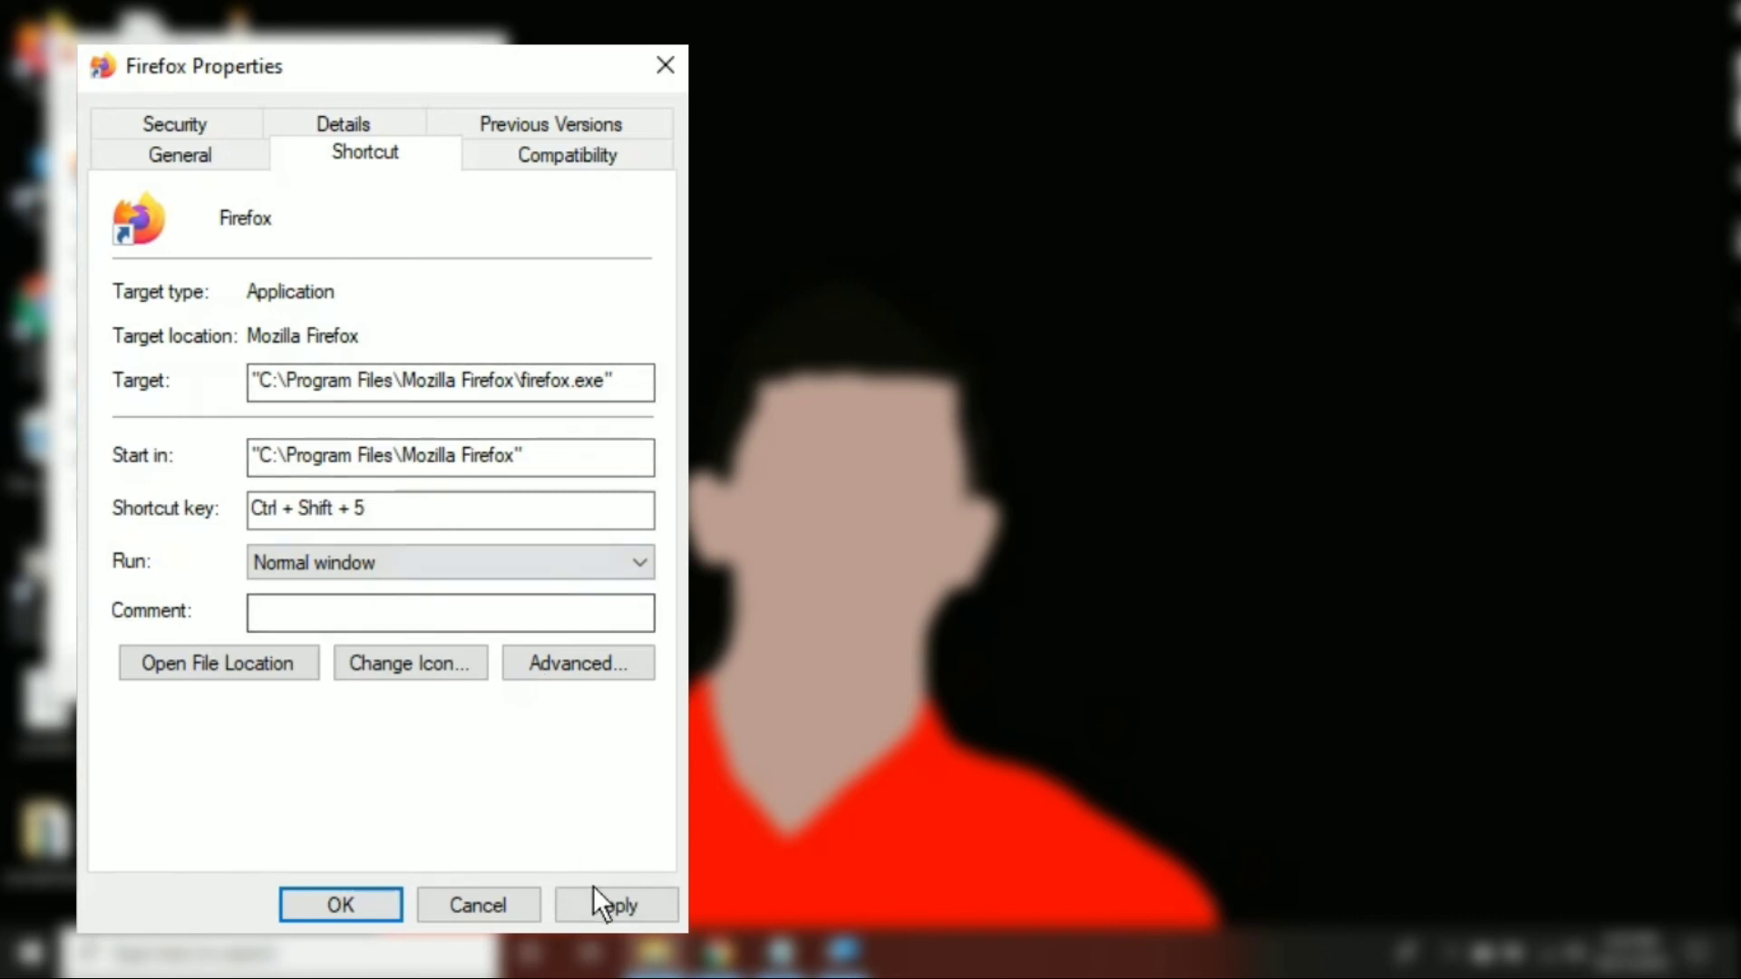
{"action": "left_click", "coordinate": [614, 906]}
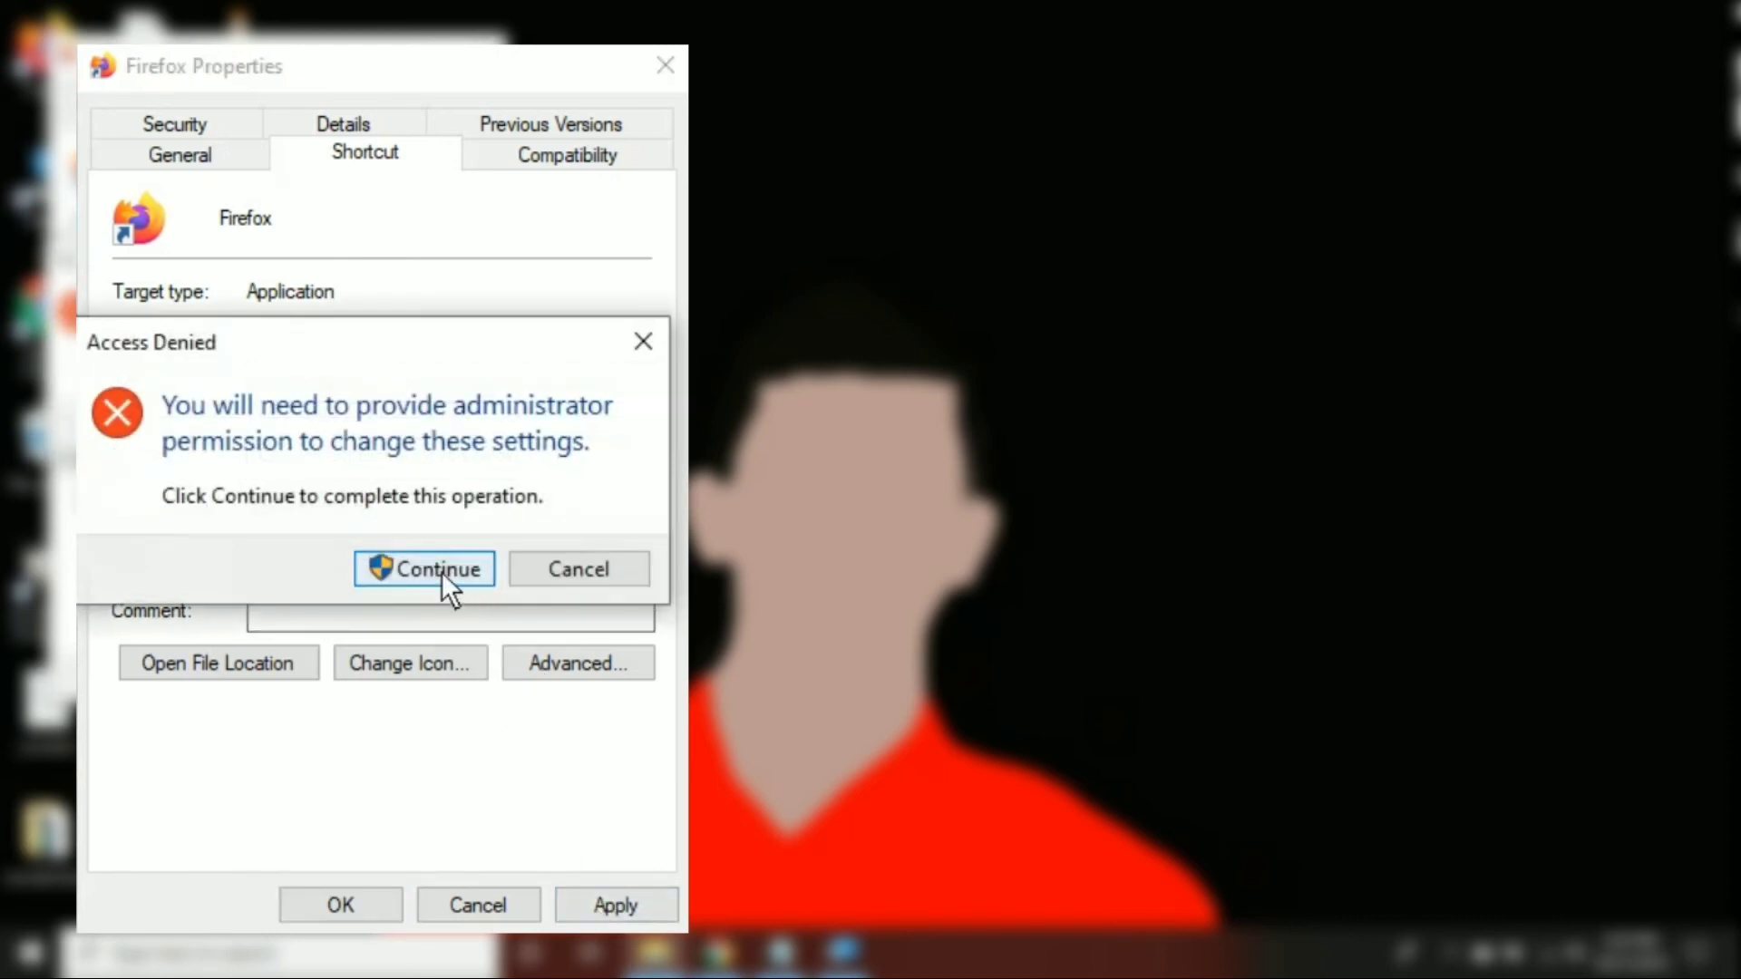
{"action": "left_click", "coordinate": [412, 574]}
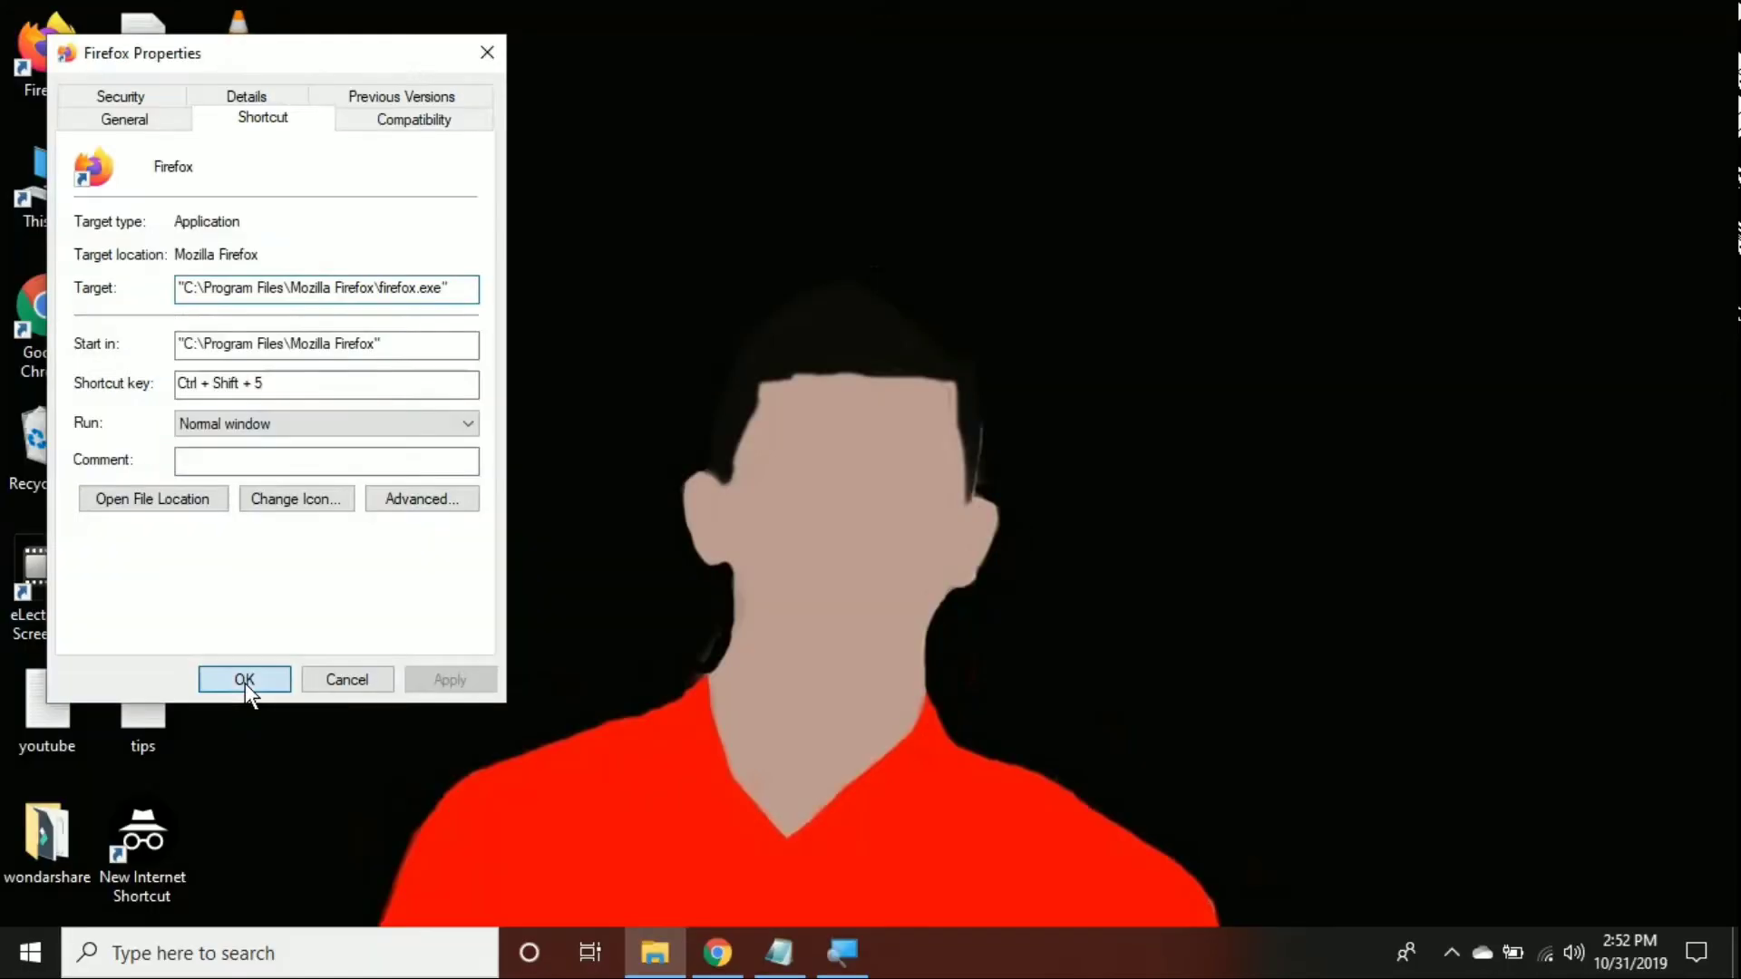
{"action": "left_click", "coordinate": [334, 900]}
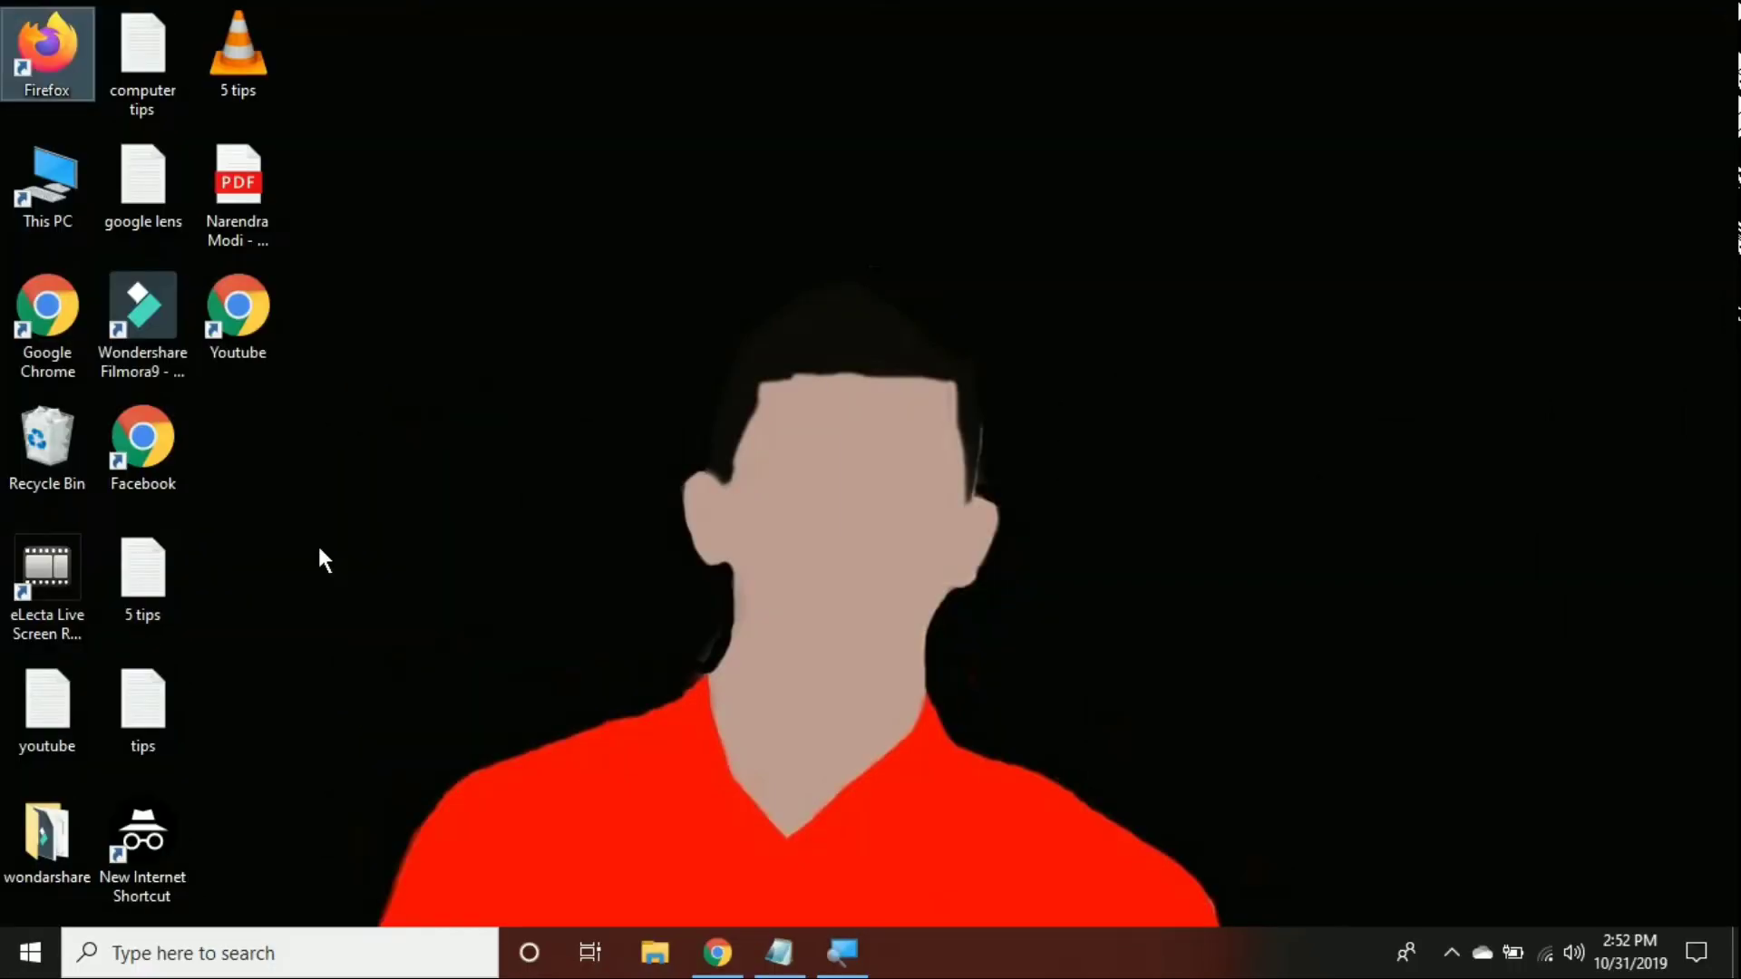
{"action": "key", "text": "ctrl+shift+5"}
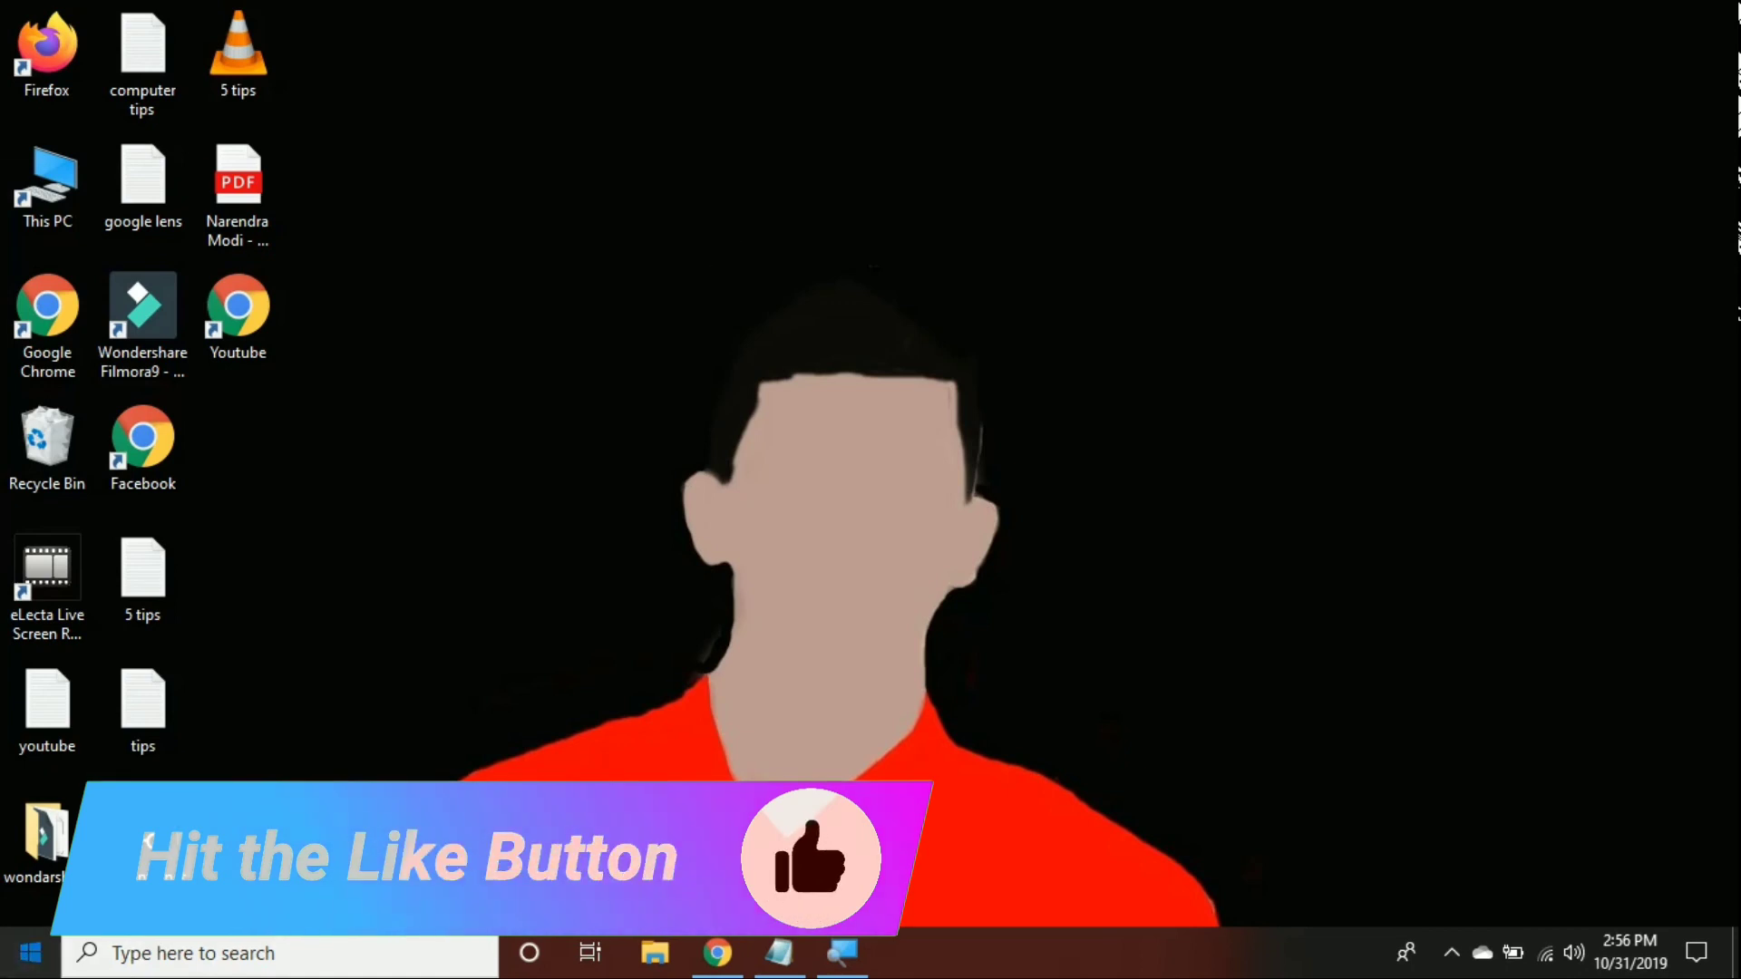
{"action": "left_click", "coordinate": [30, 952]}
{"action": "left_click", "coordinate": [30, 952]}
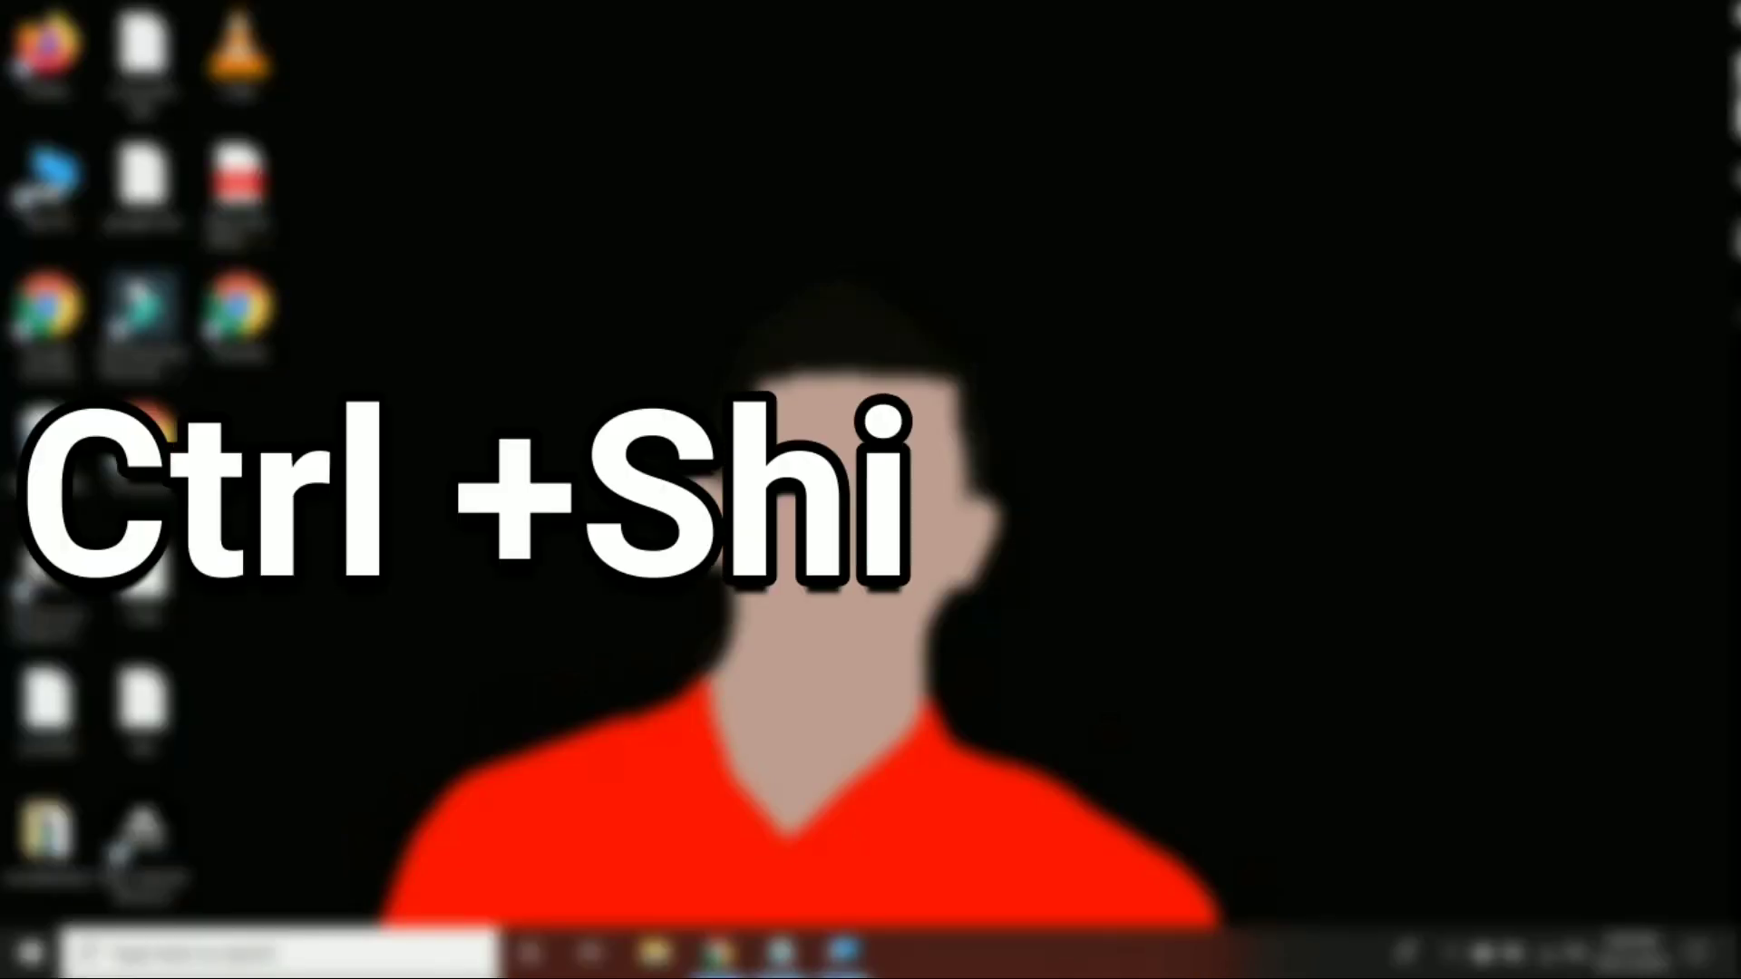
Open Task Manager directly with its key combination, close it again, and refresh the desktop
{"action": "key", "text": "ctrl+shift+Escape"}
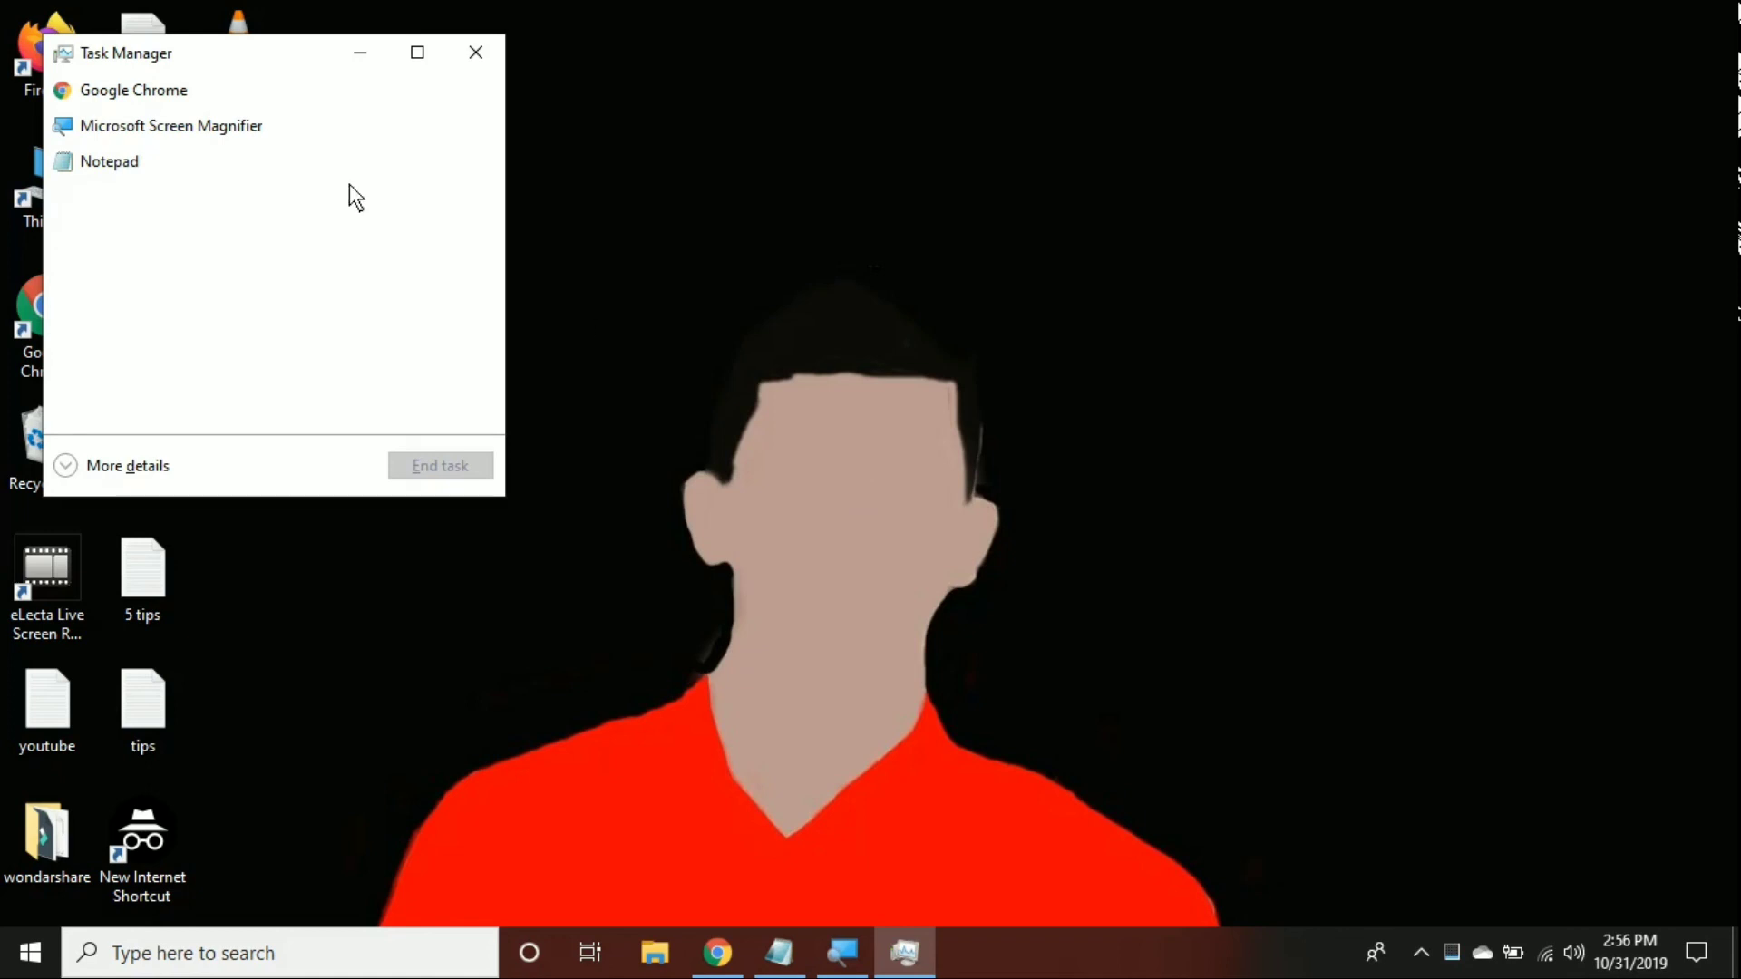
{"action": "left_click", "coordinate": [471, 49]}
{"action": "right_click", "coordinate": [842, 324]}
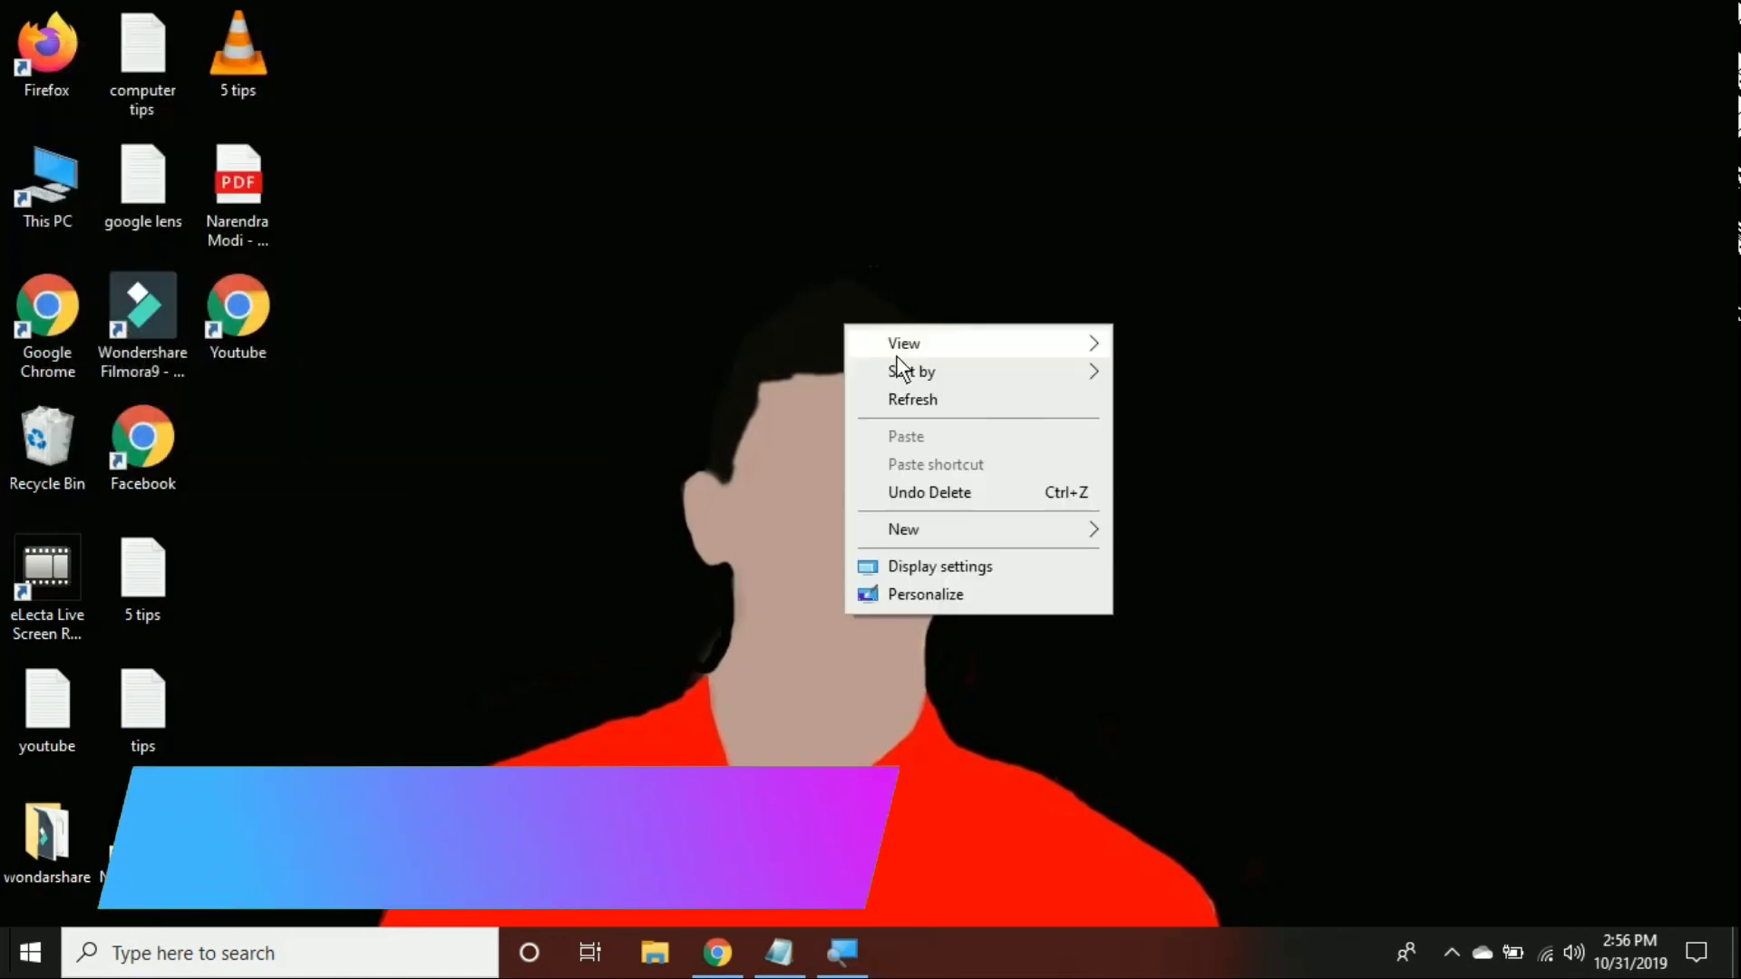
{"action": "left_click", "coordinate": [914, 397]}
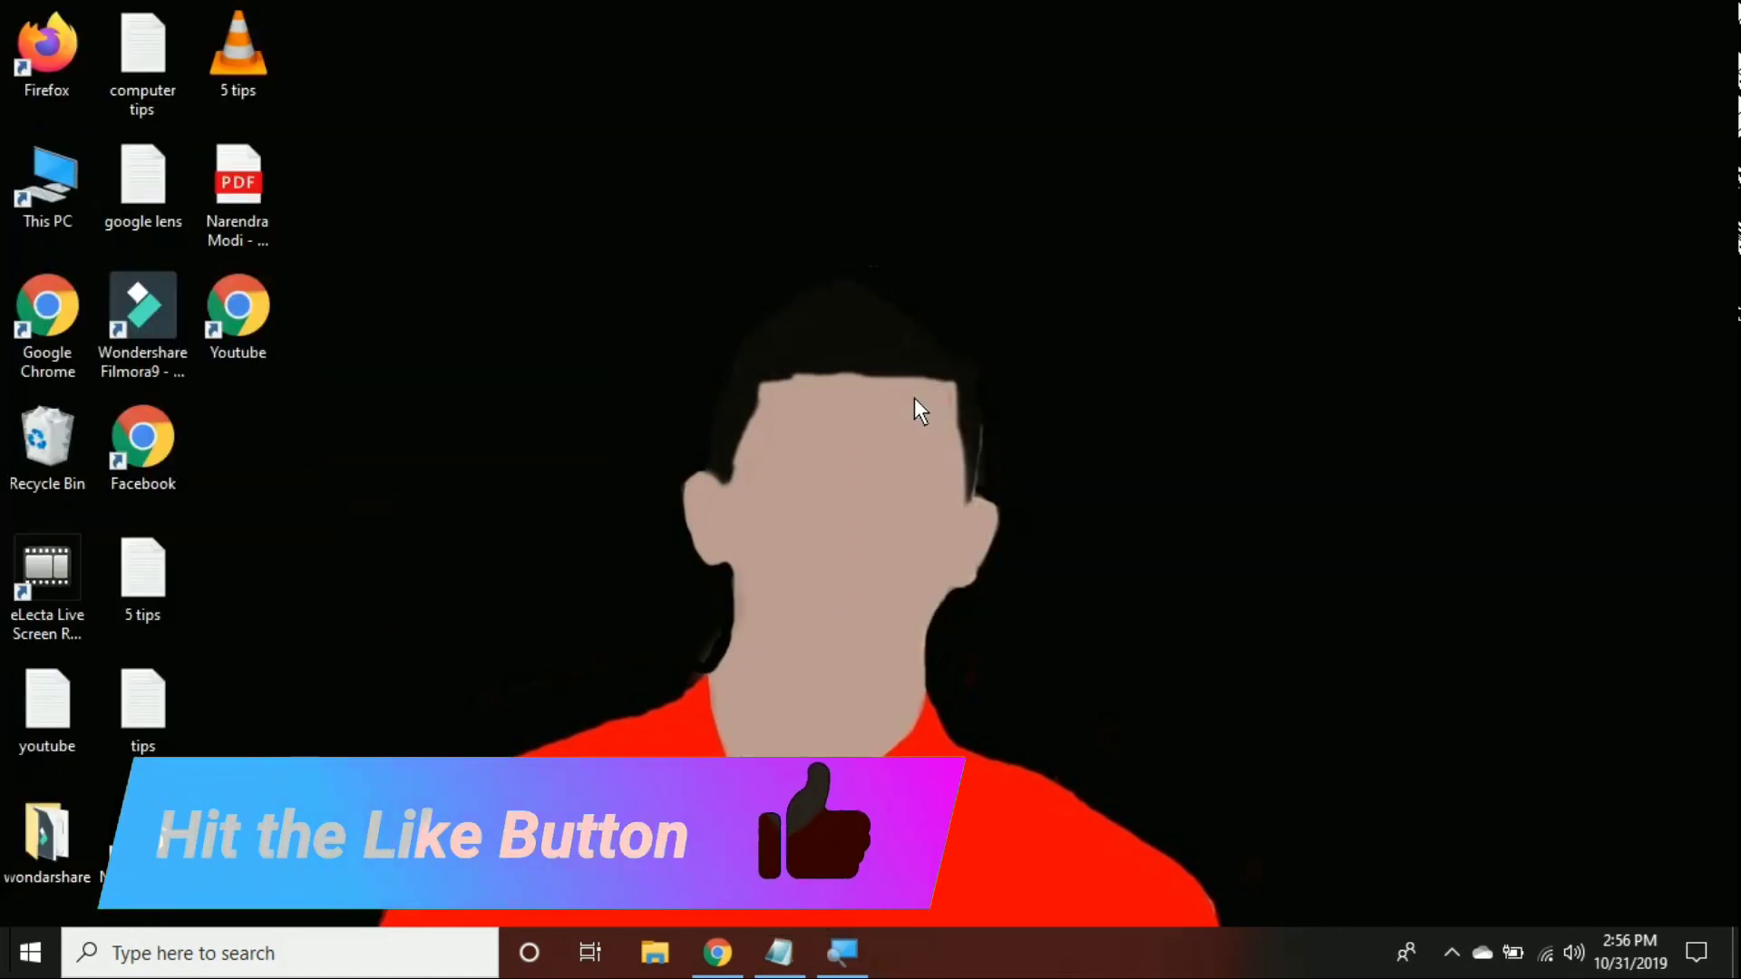